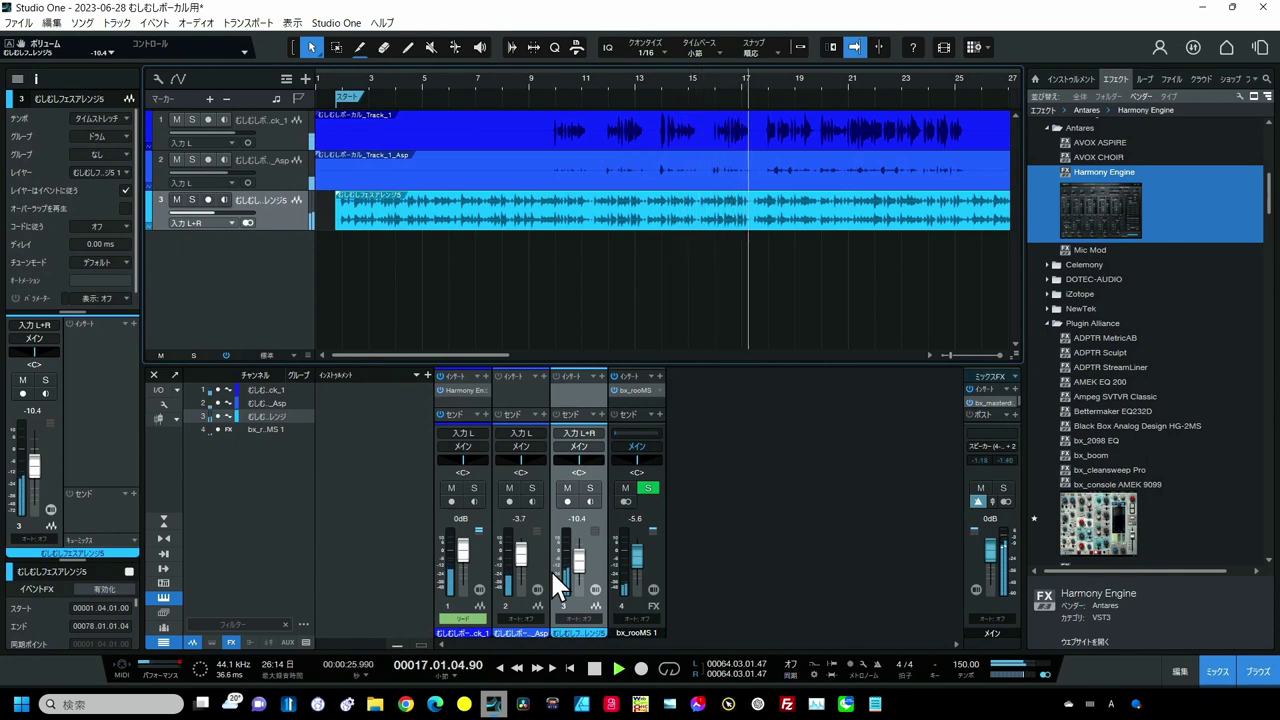
Stop the song's playback and place the playback position between bars 9 and 10.
key("space")
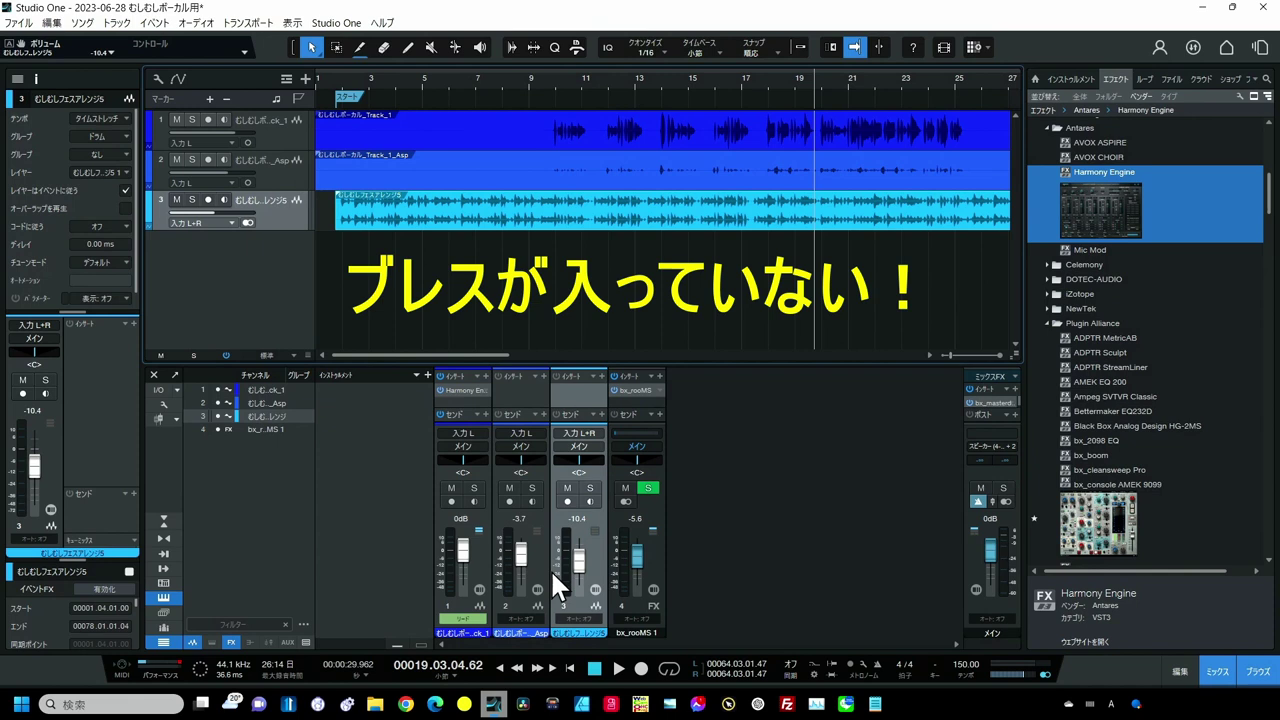
left_click(541, 85)
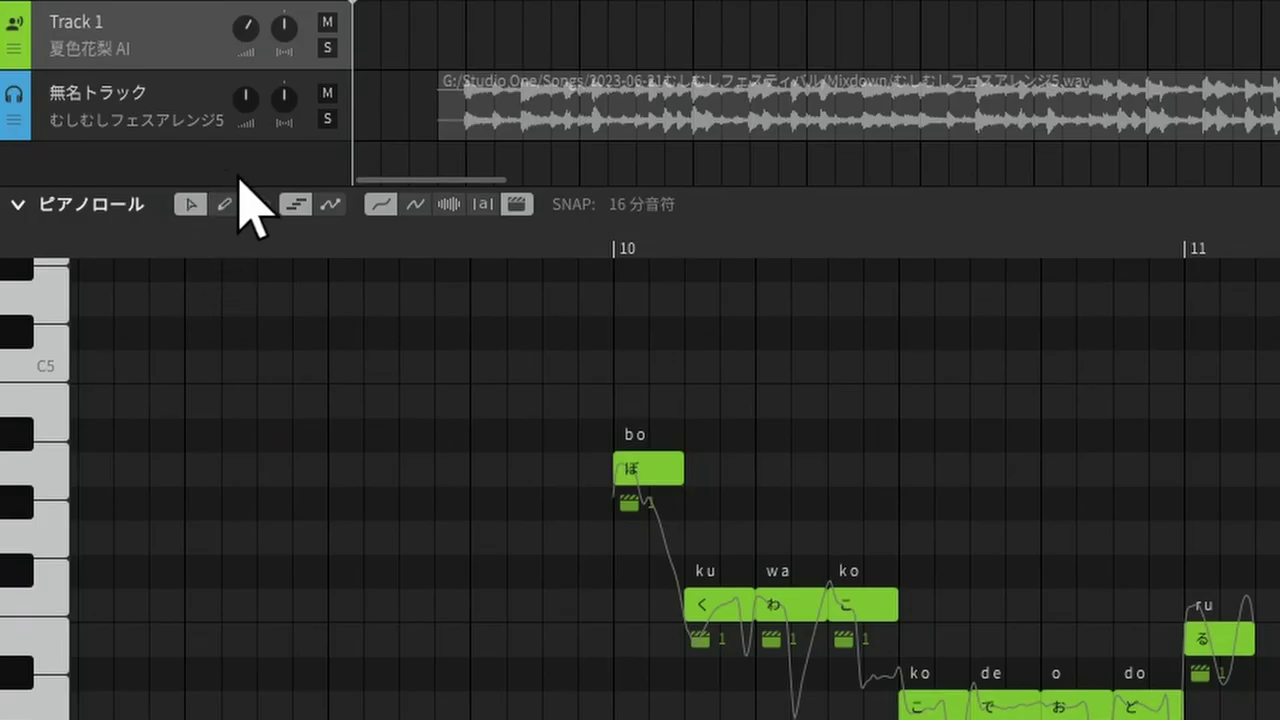
In Synthesizer V Studio, draw a note three sixteenths long directly before the "ぼ" note at bar 10 and set its lyric to "br".
left_click(229, 207)
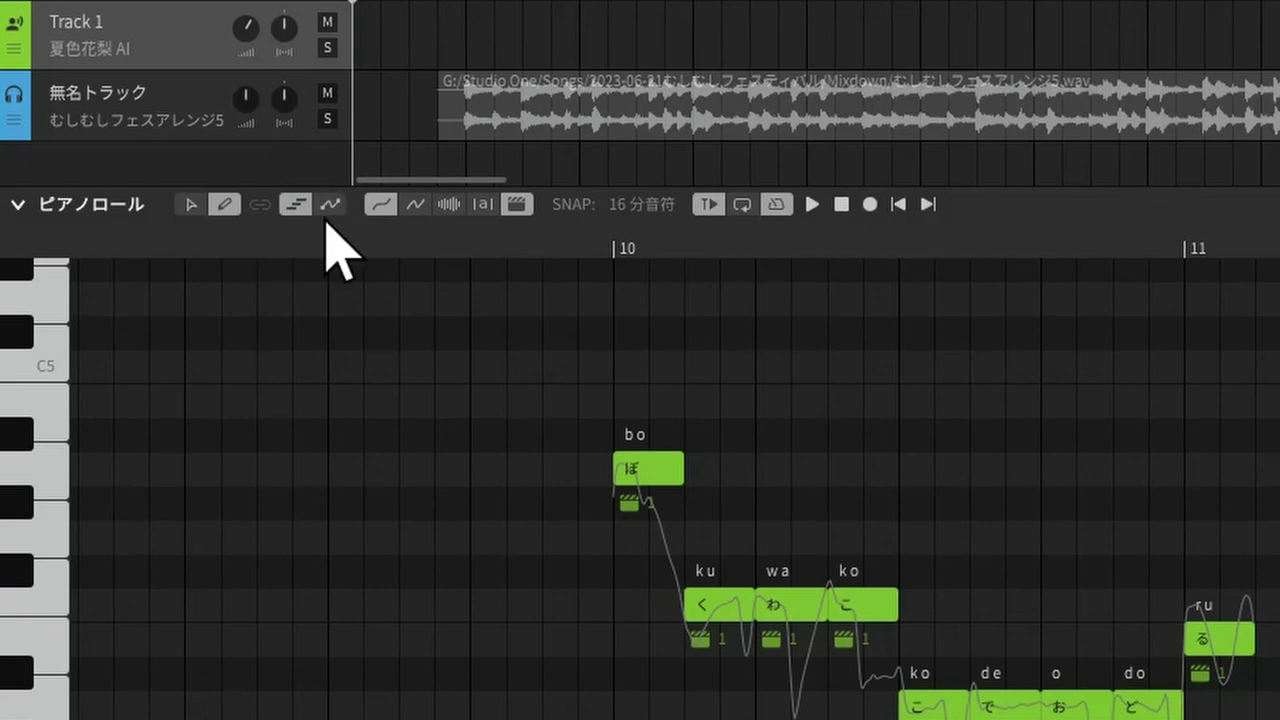
left_click(330, 204)
left_click(517, 474)
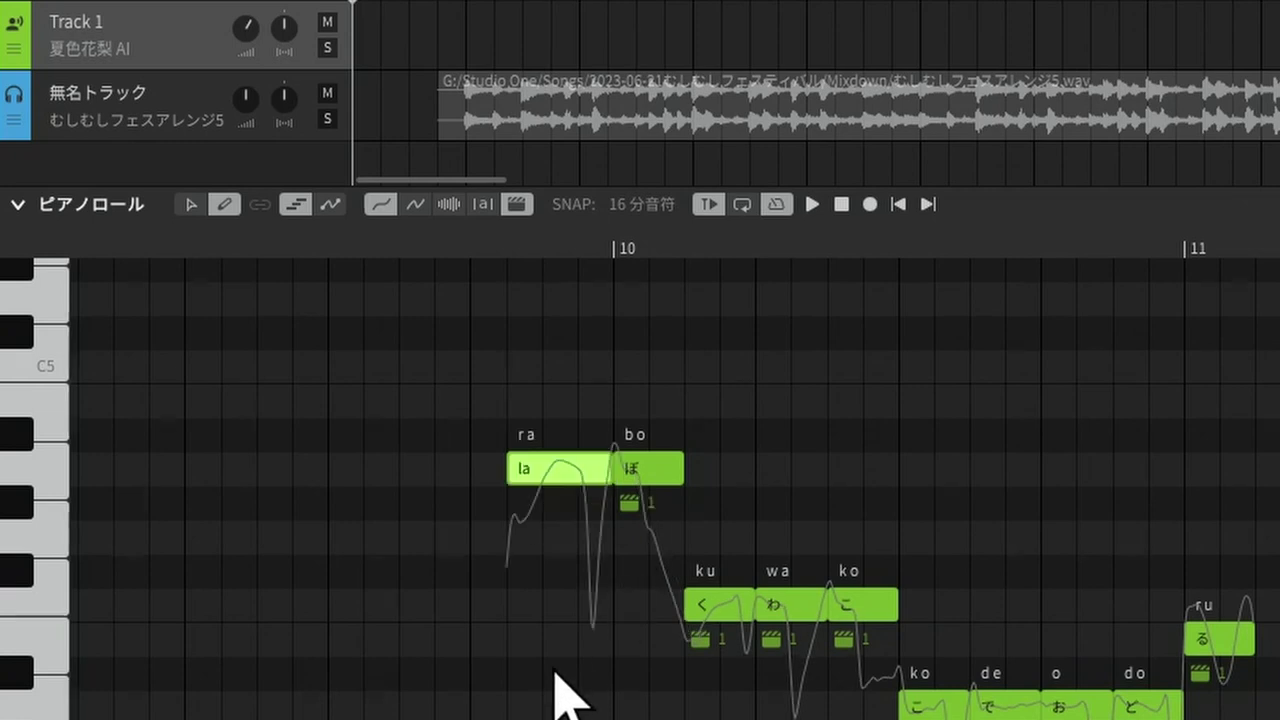
double_click(521, 476)
type("br")
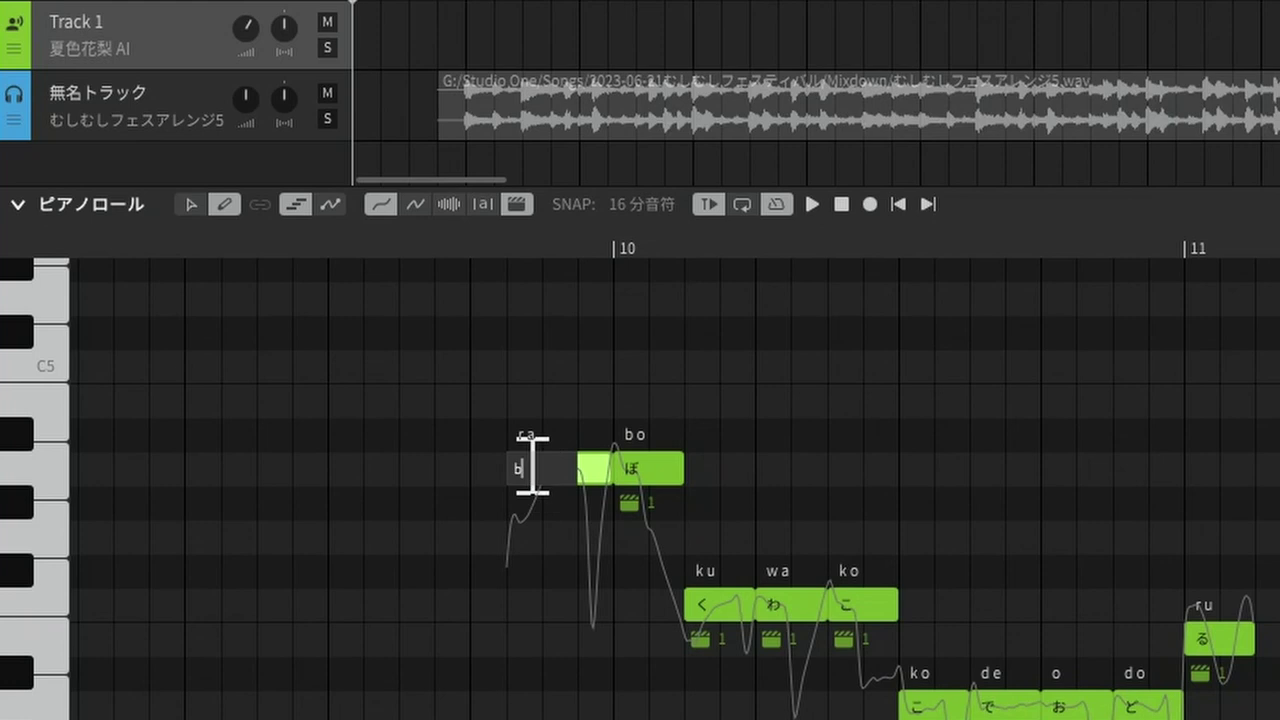
key("Return")
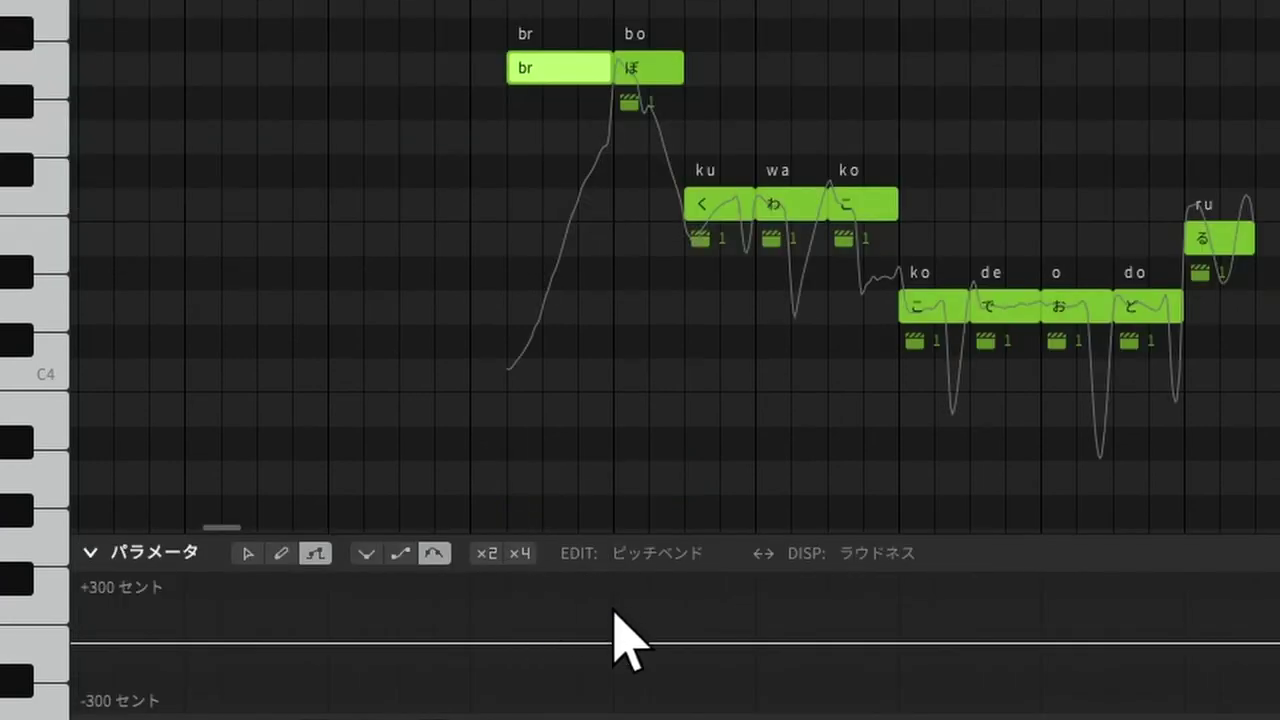
Show the loudness (ラウドネス) parameter for editing and raise its curve close to +12 dB across the "br" note.
left_click(659, 555)
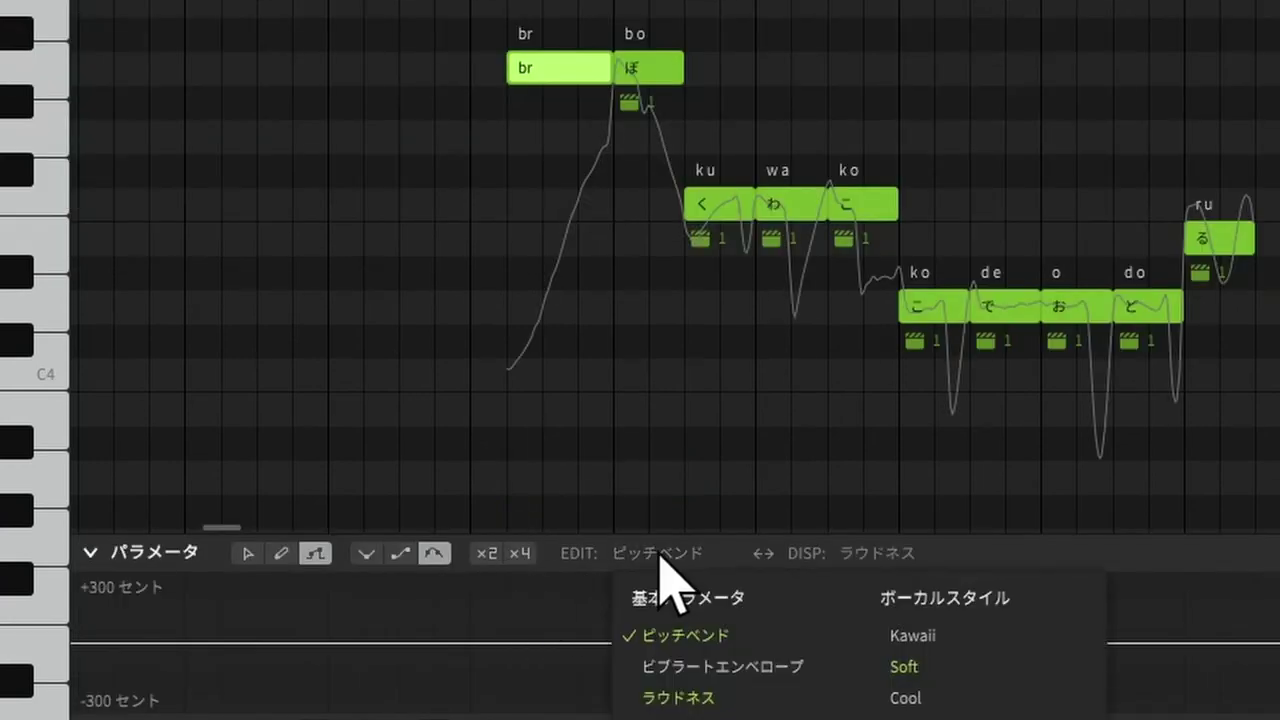
left_click(656, 697)
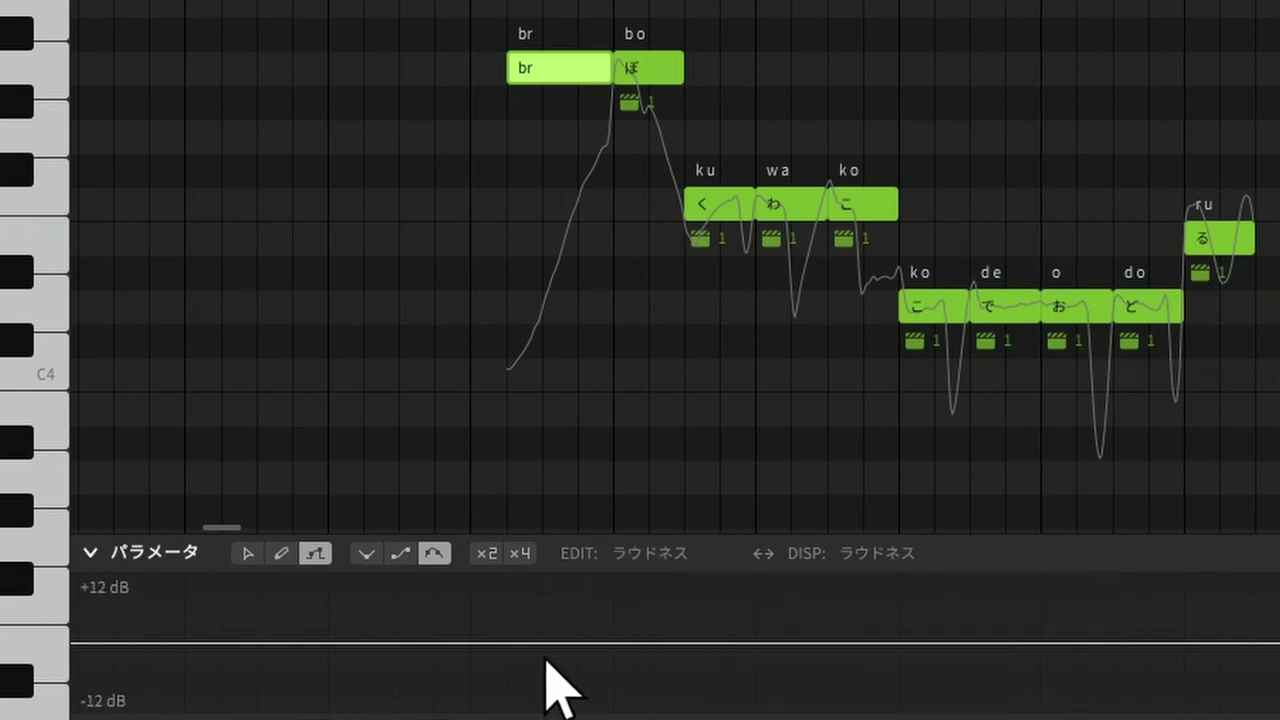
left_click_drag(546, 660, 556, 584)
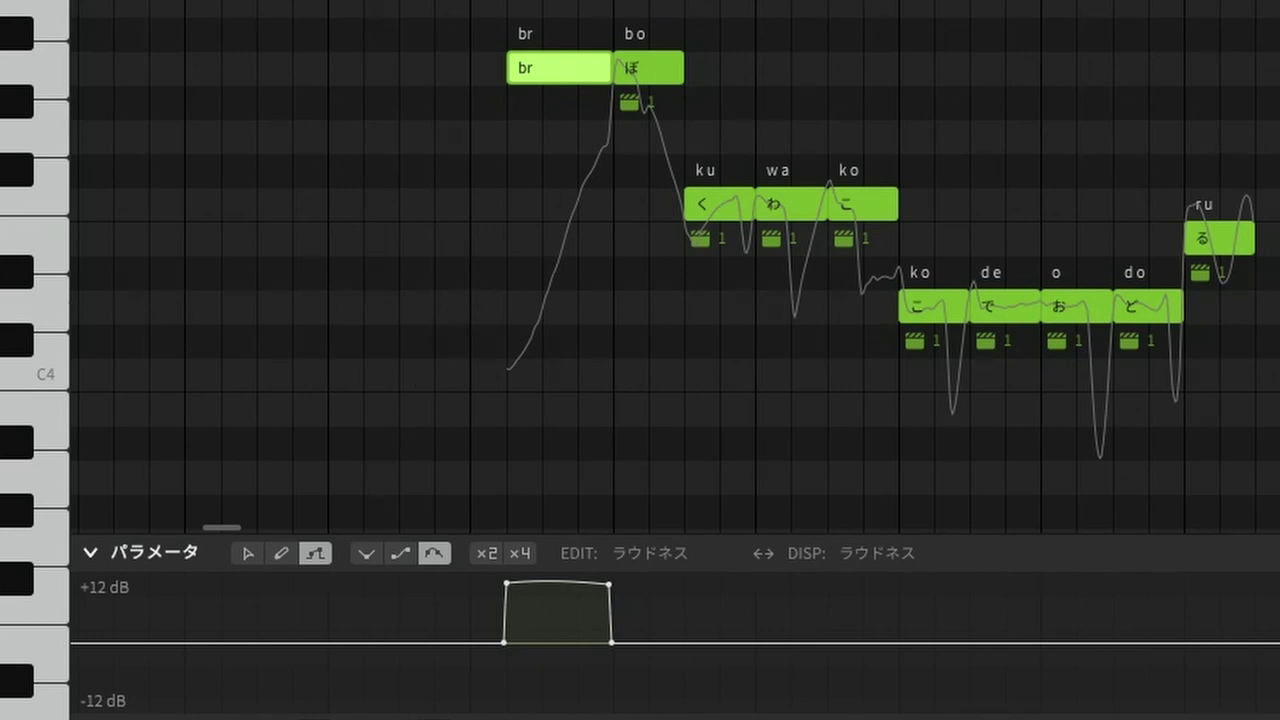
Play back the passage around bar 10 to listen to the breath before the phrase.
left_click(906, 3)
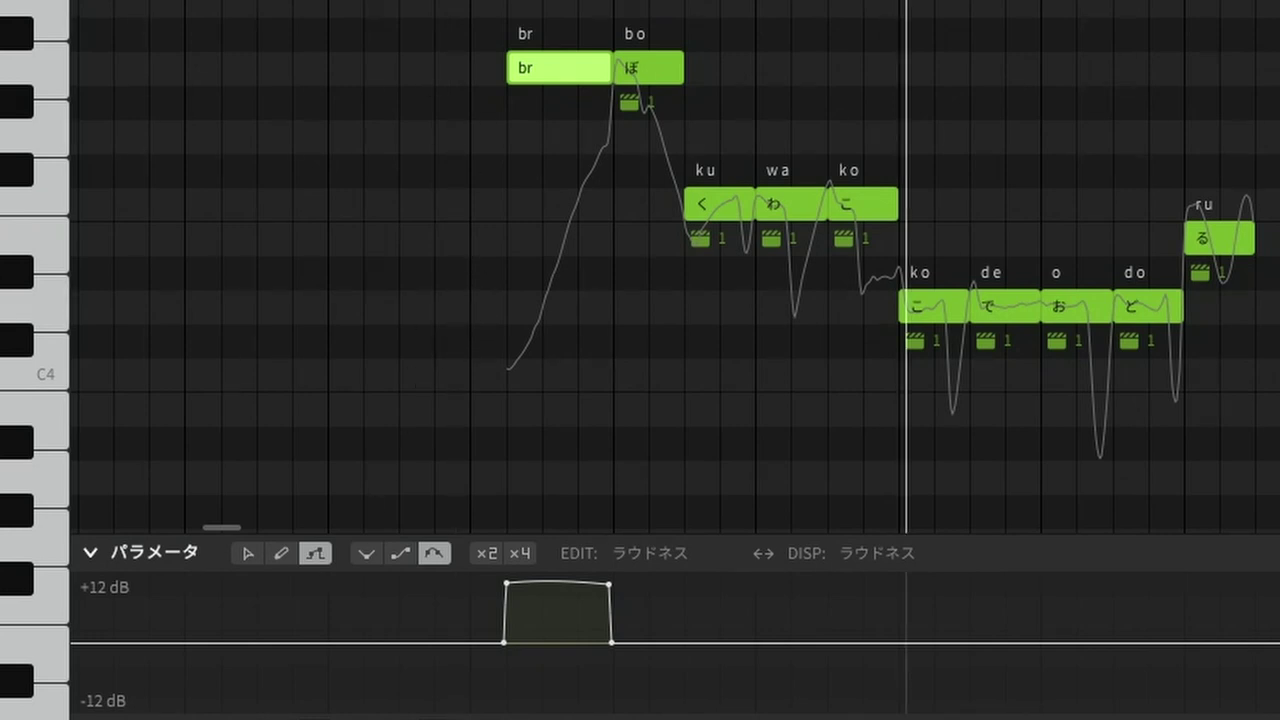
key("space")
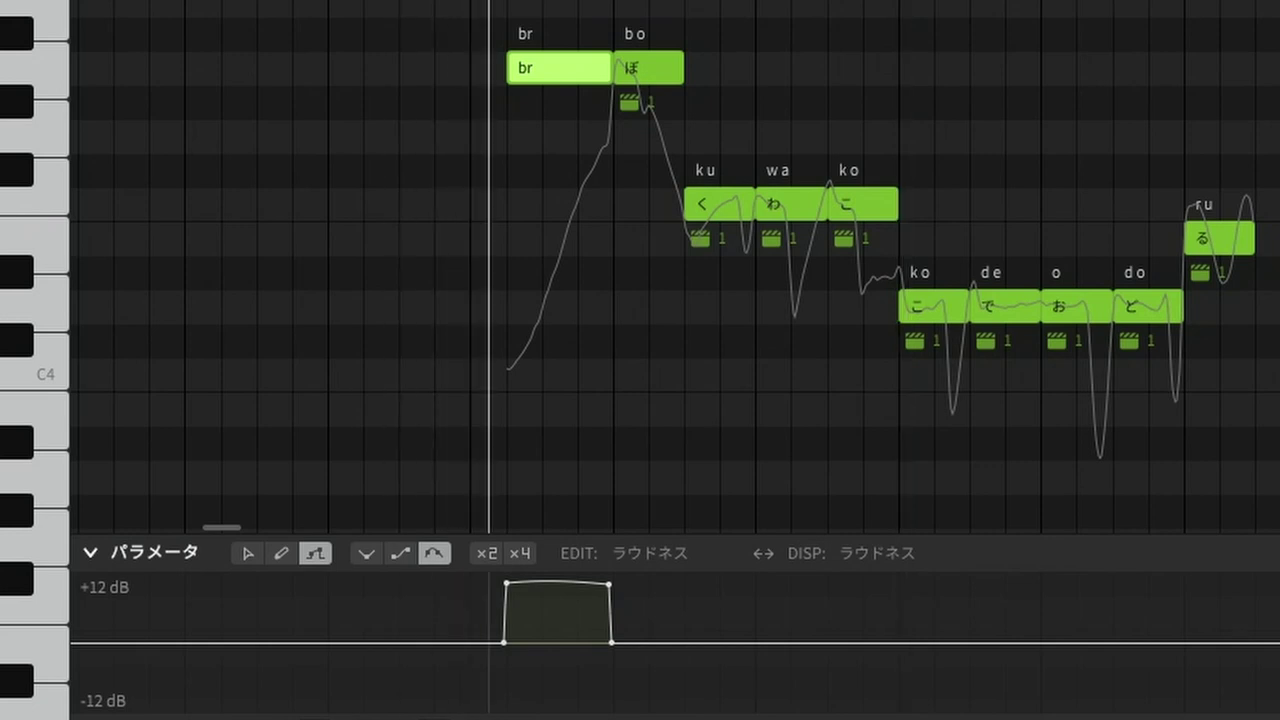
key("space")
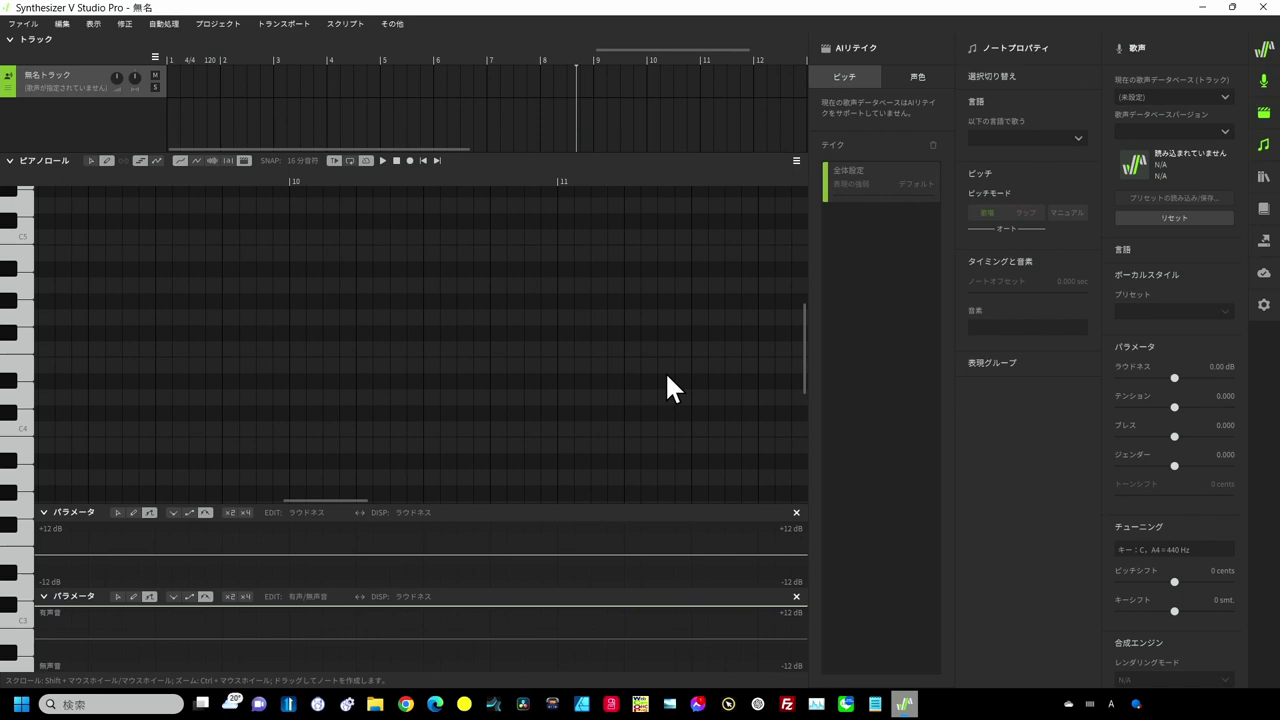
In the empty project, draw three G4 notes on beats 2, 3 and 4 of bar 1, lasting two, three and four sixteenths.
left_click_drag(283, 500, 59, 496)
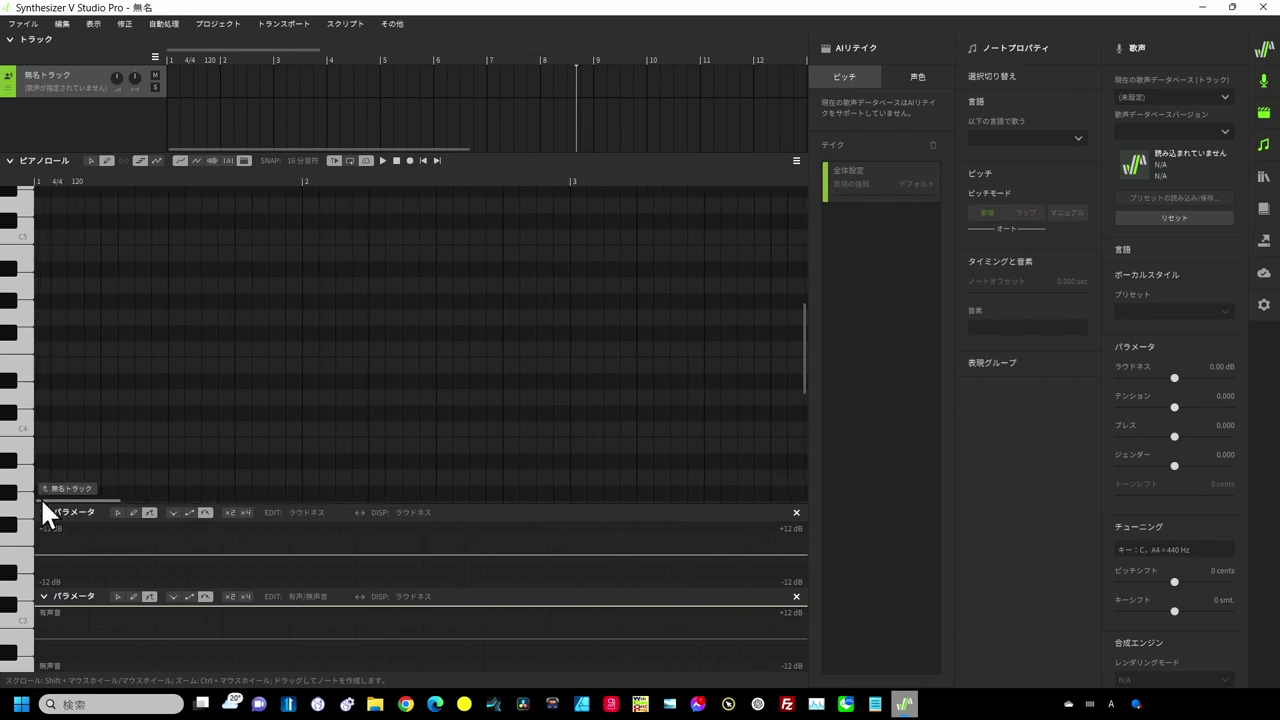
left_click(105, 318)
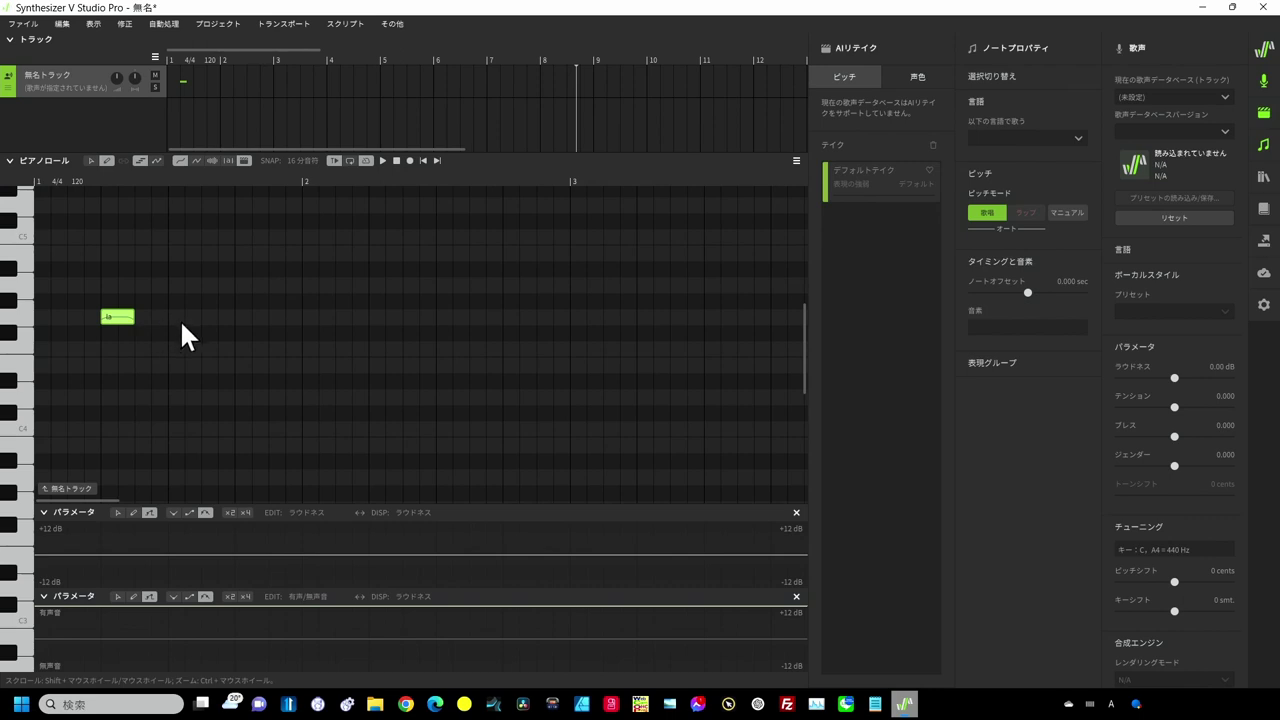
left_click_drag(180, 320, 217, 320)
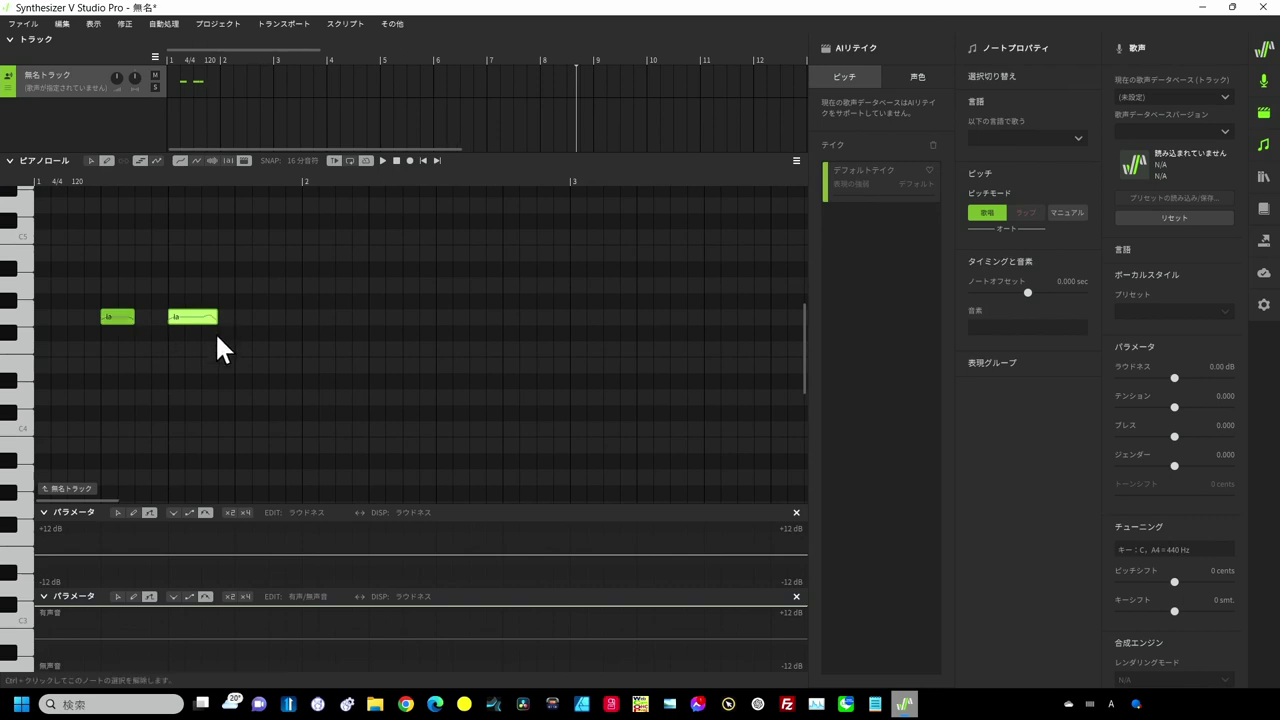
left_click_drag(236, 318, 284, 318)
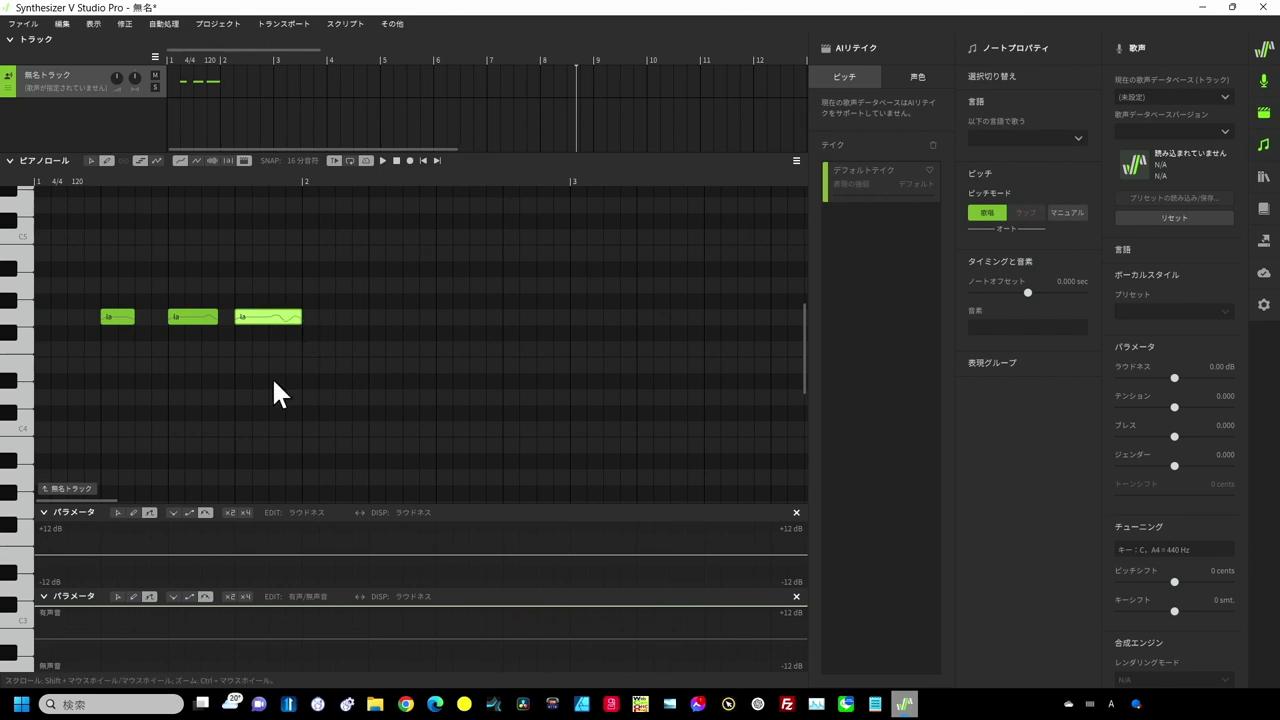
Set the lyrics of all three notes in bar 1 to "br".
double_click(110, 316)
key("Return")
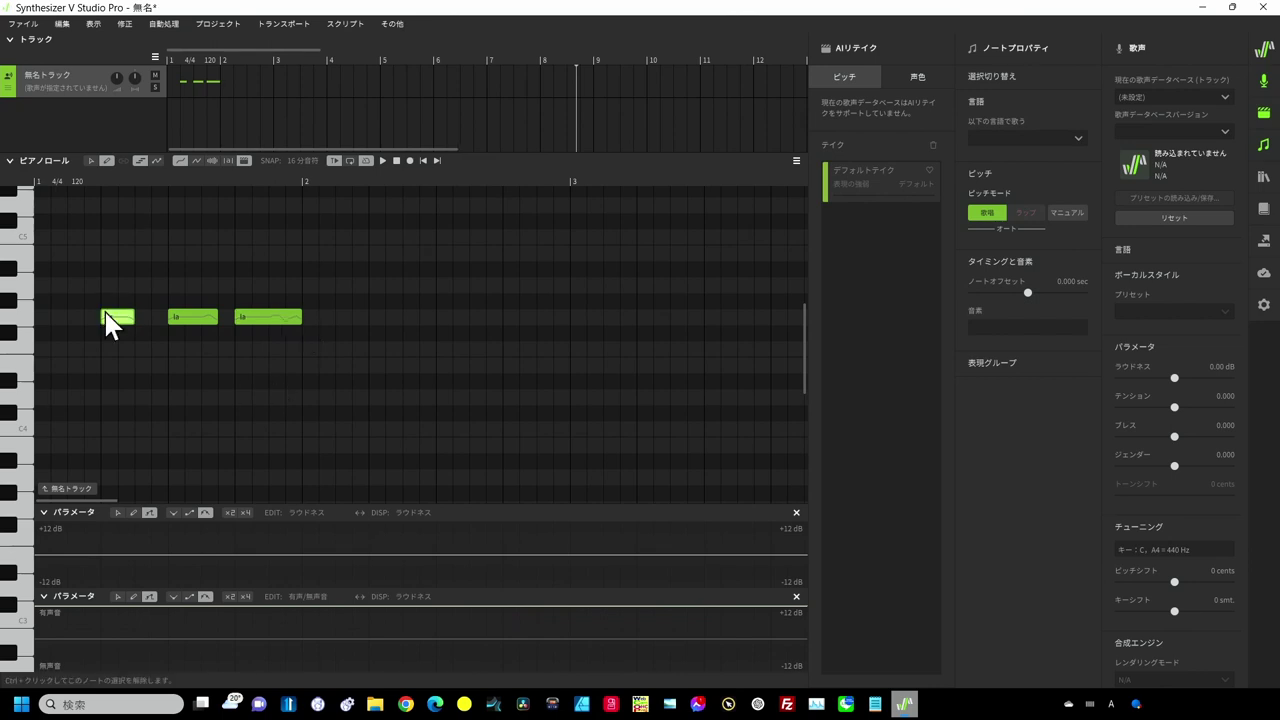
double_click(186, 316)
type("b")
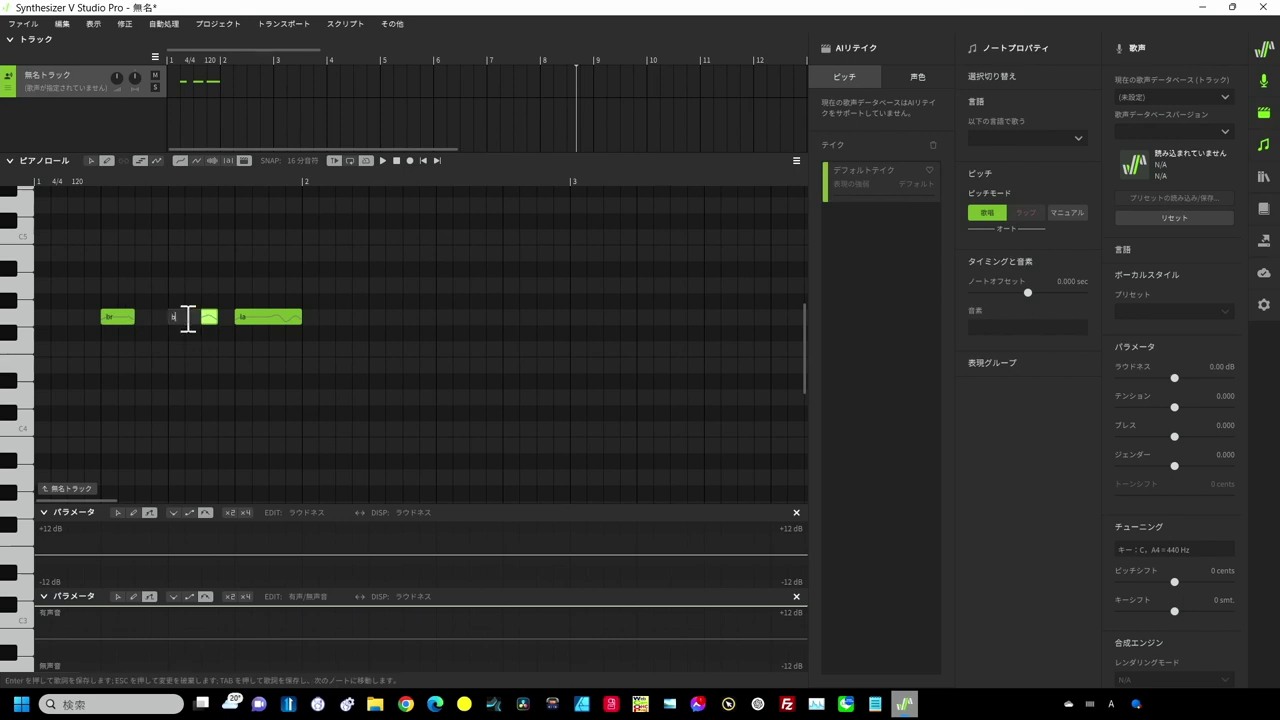
type("r")
key("Return")
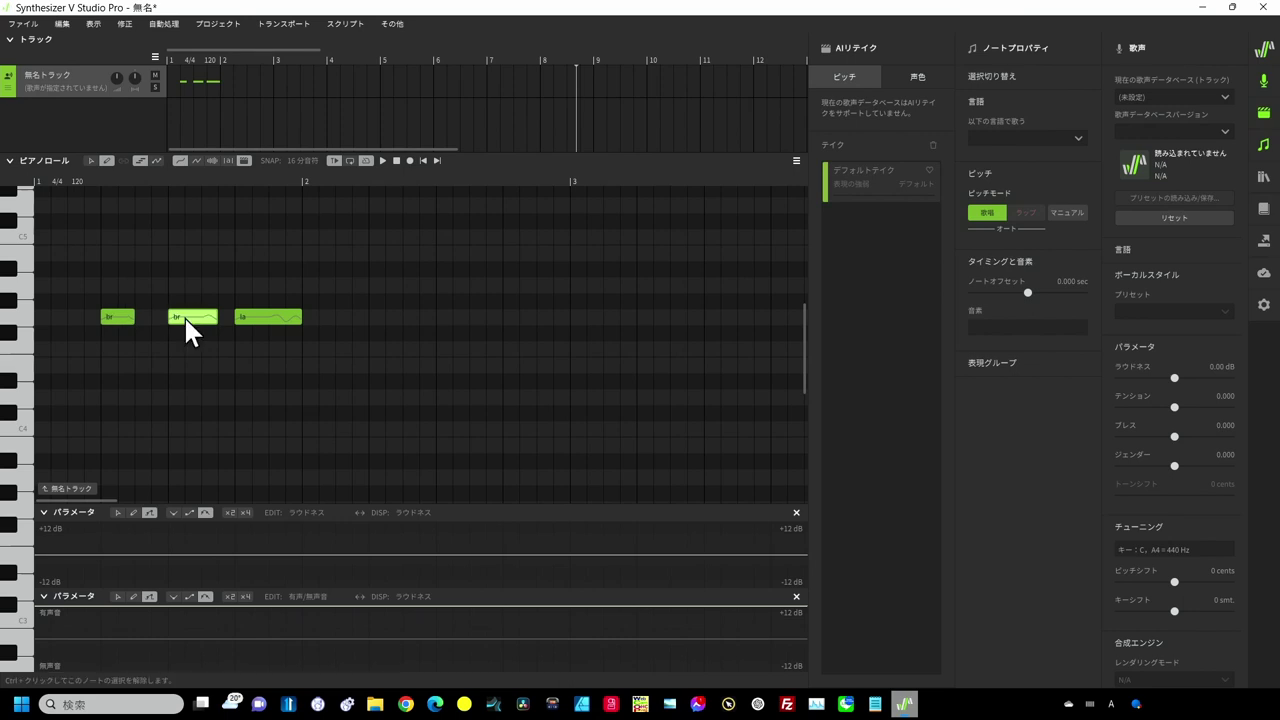
double_click(241, 315)
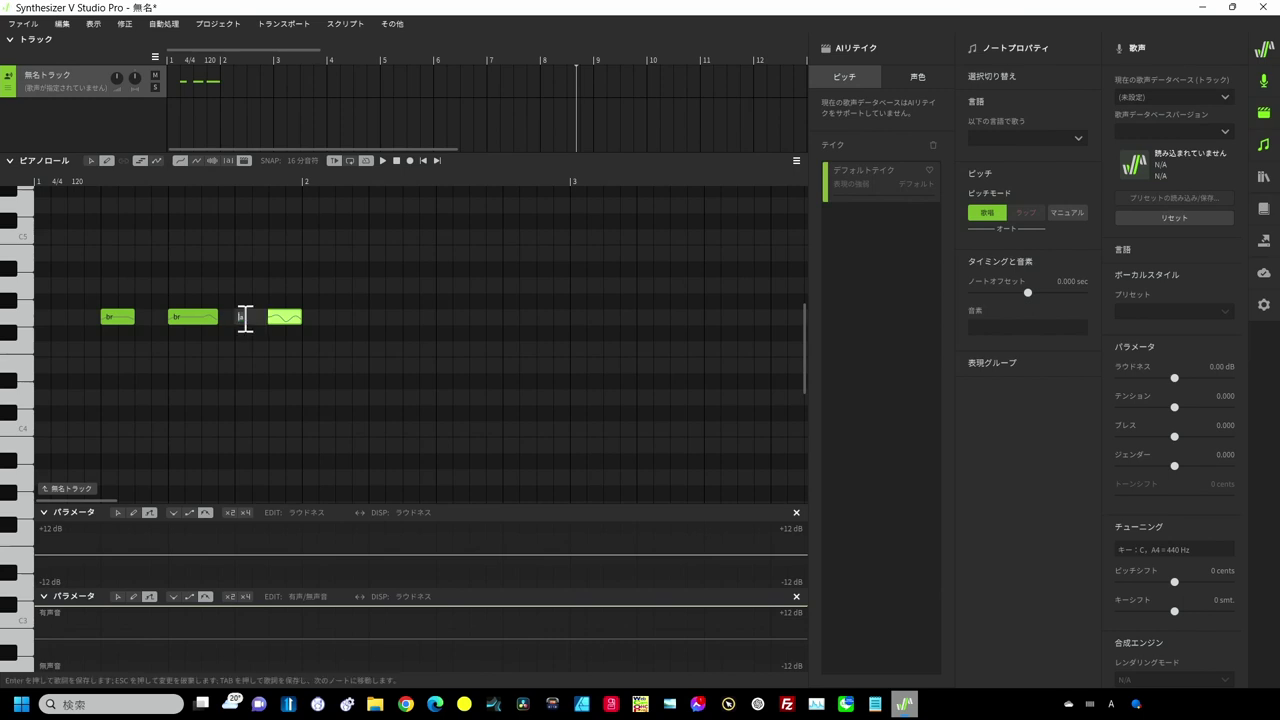
key("Return")
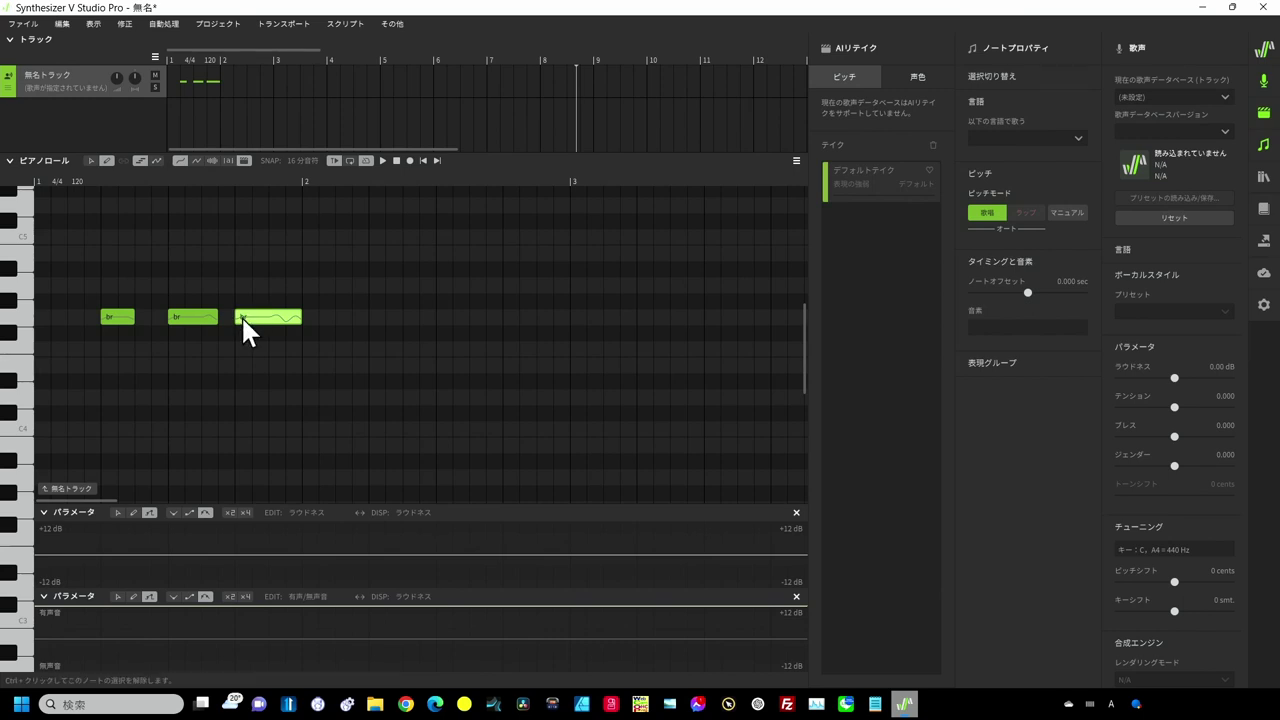
left_click(256, 338)
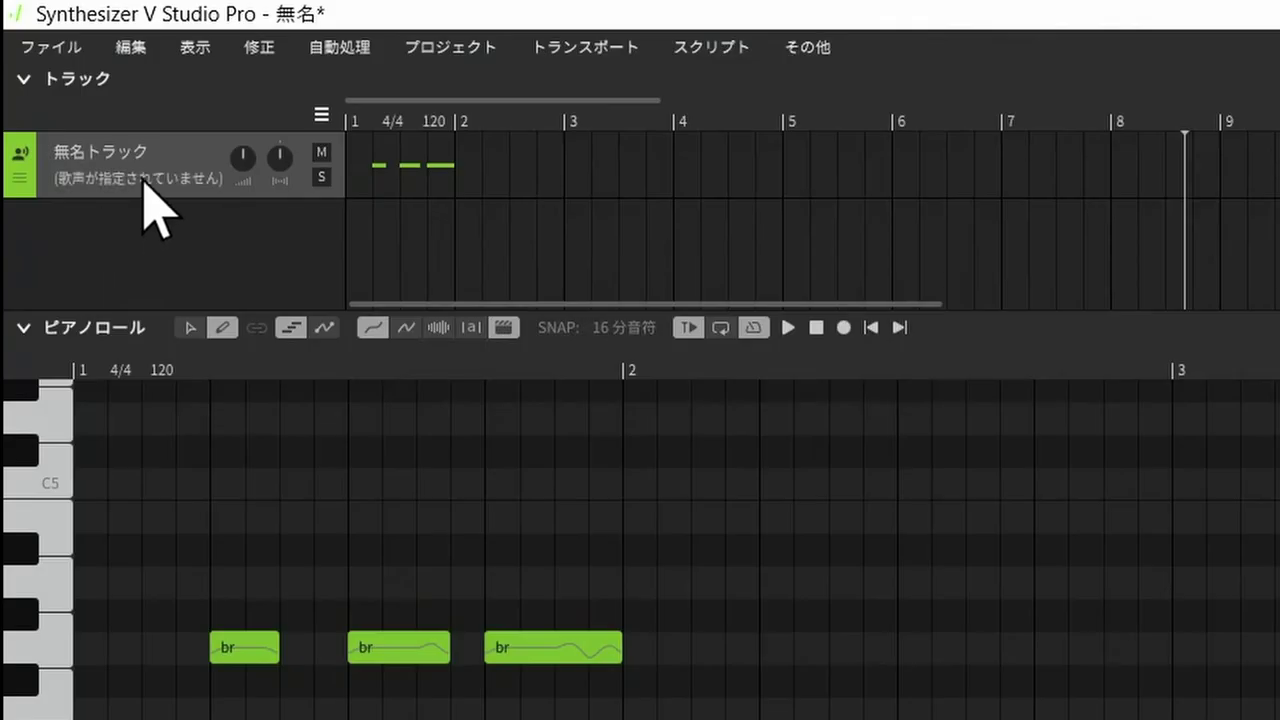
Assign the Mai voice to the track and duplicate its three "br" notes starting at beat 2 of bar 2.
left_click(143, 178)
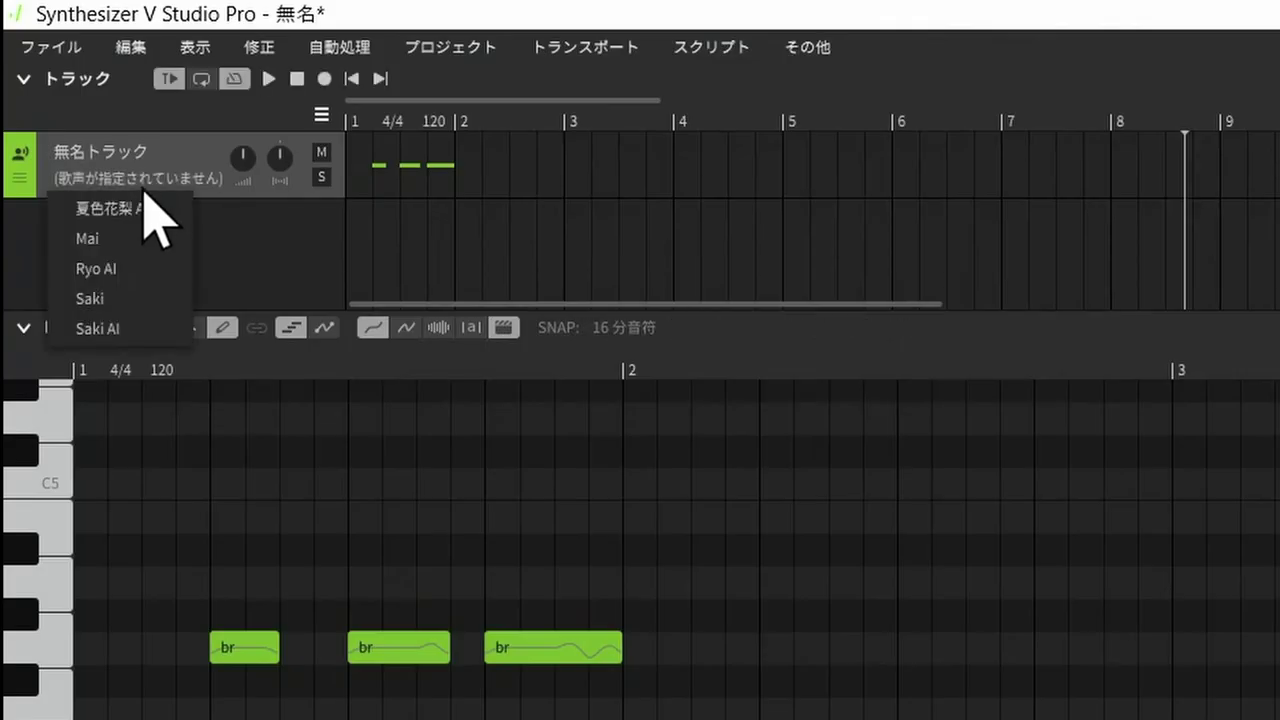
left_click(135, 238)
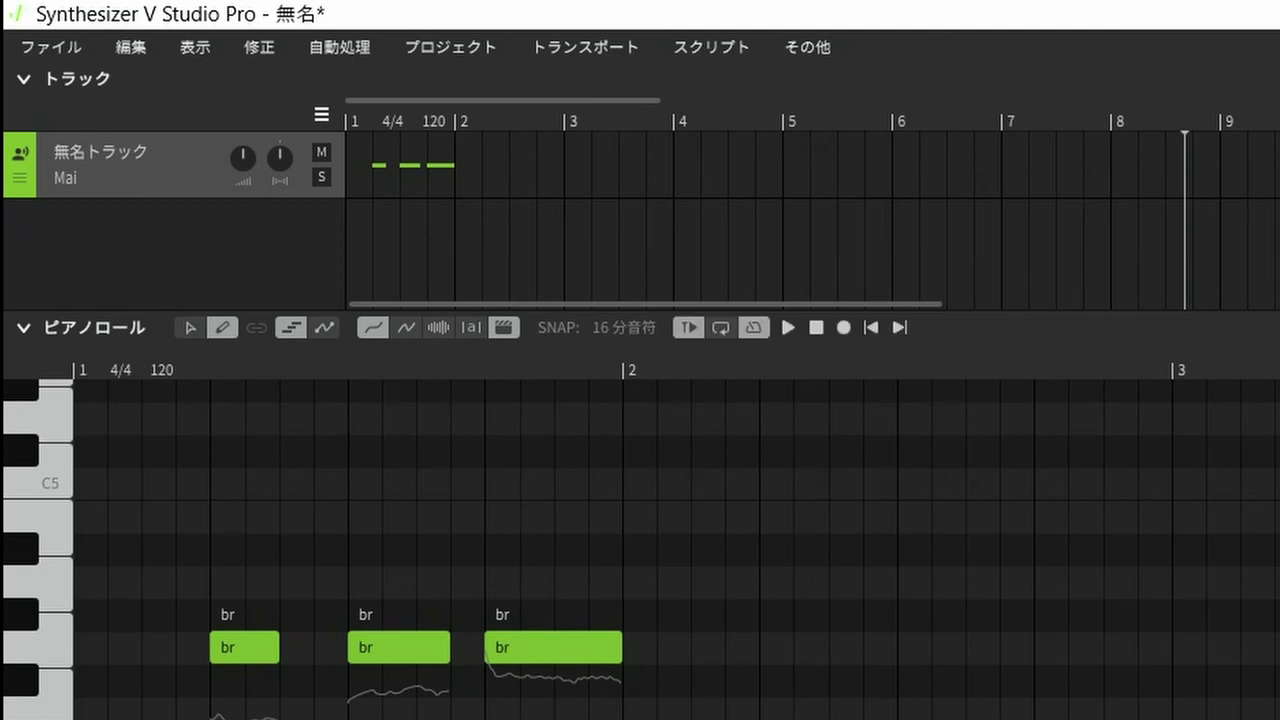
left_click(189, 327)
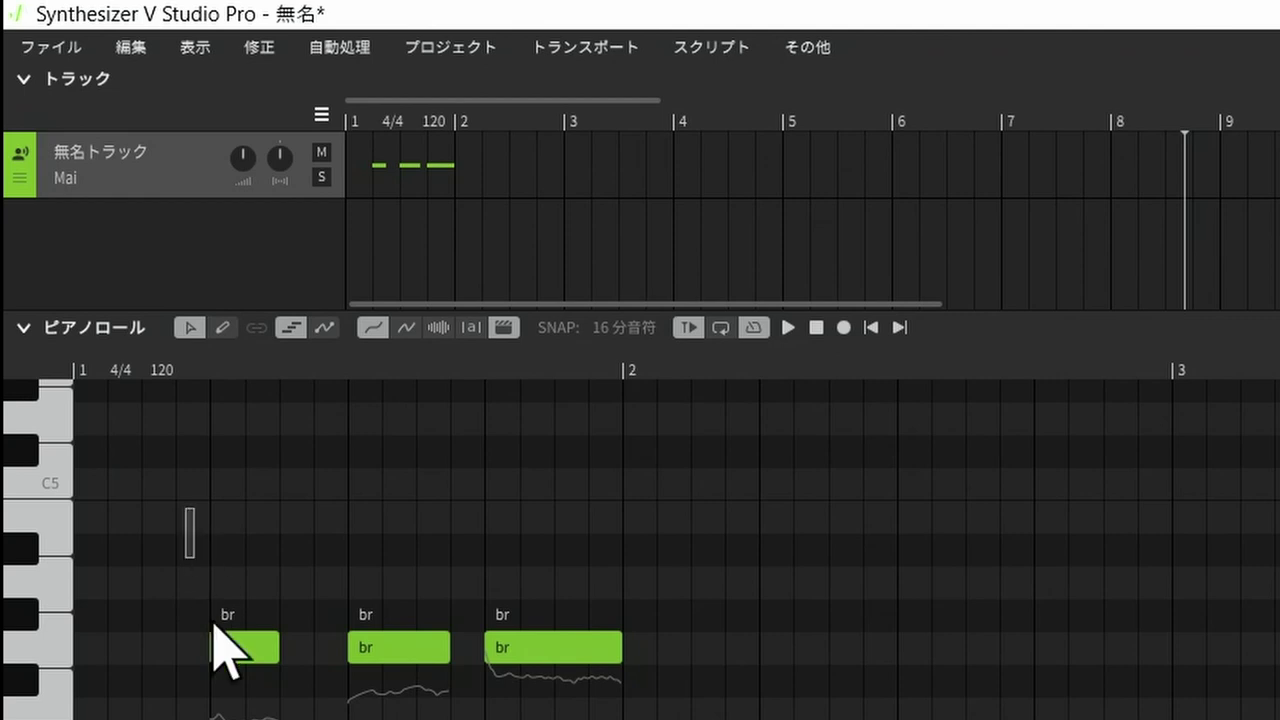
left_click_drag(213, 627, 671, 712)
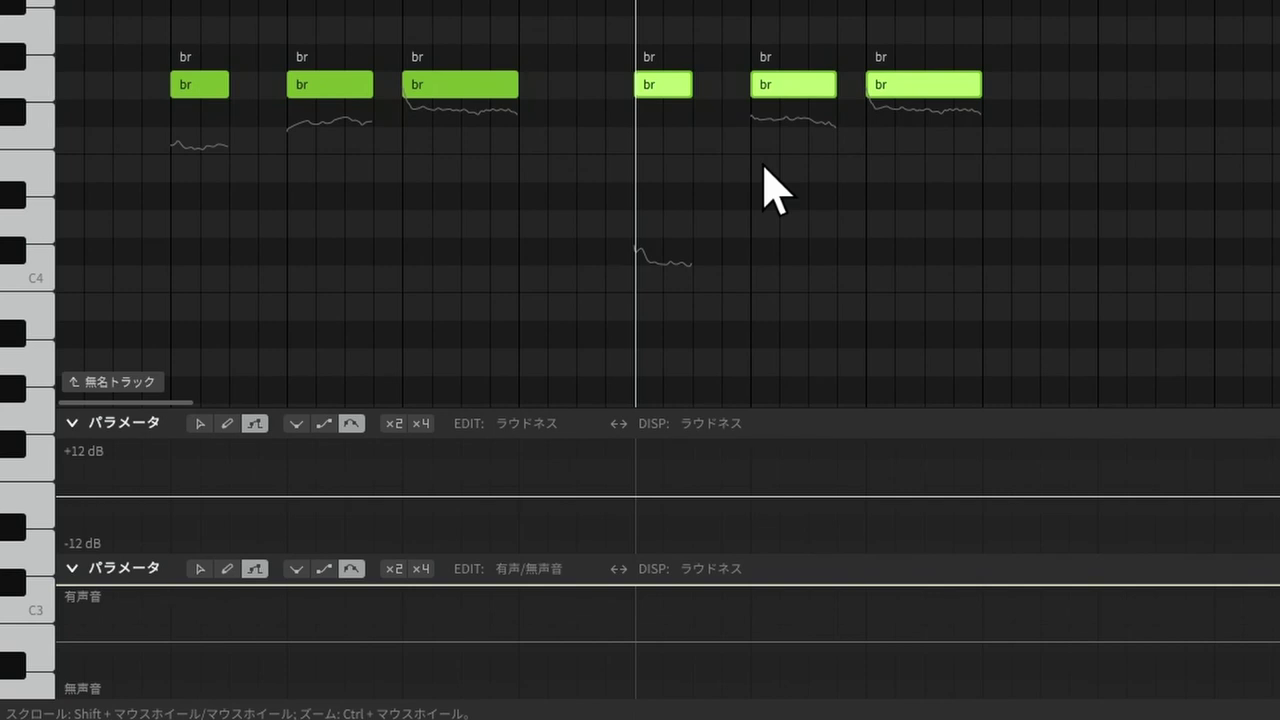
Lower the voicing (有声/無声音) curve over the three copied notes and raise the loudness curve toward +12 dB across all six notes.
left_click_drag(634, 607, 1012, 615)
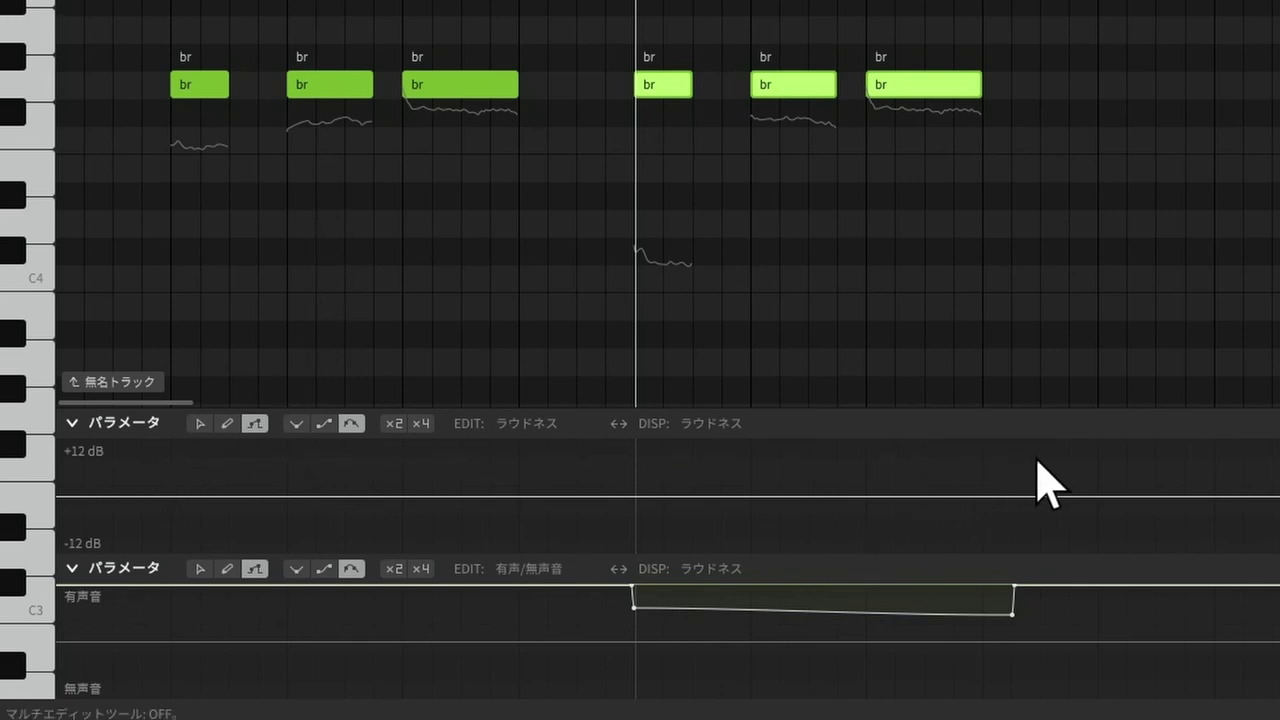
left_click_drag(145, 458, 1036, 458)
Play all six breath notes from before the first one to compare the two groups.
left_click(144, 2)
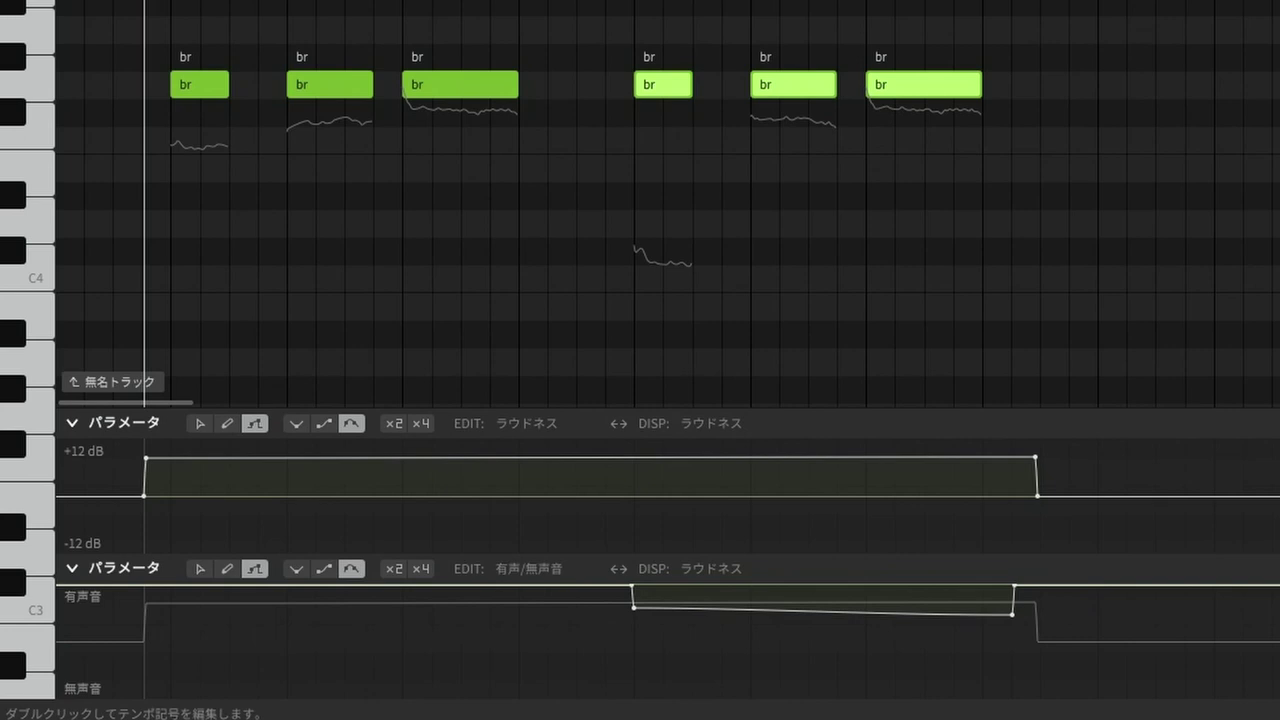
key("space")
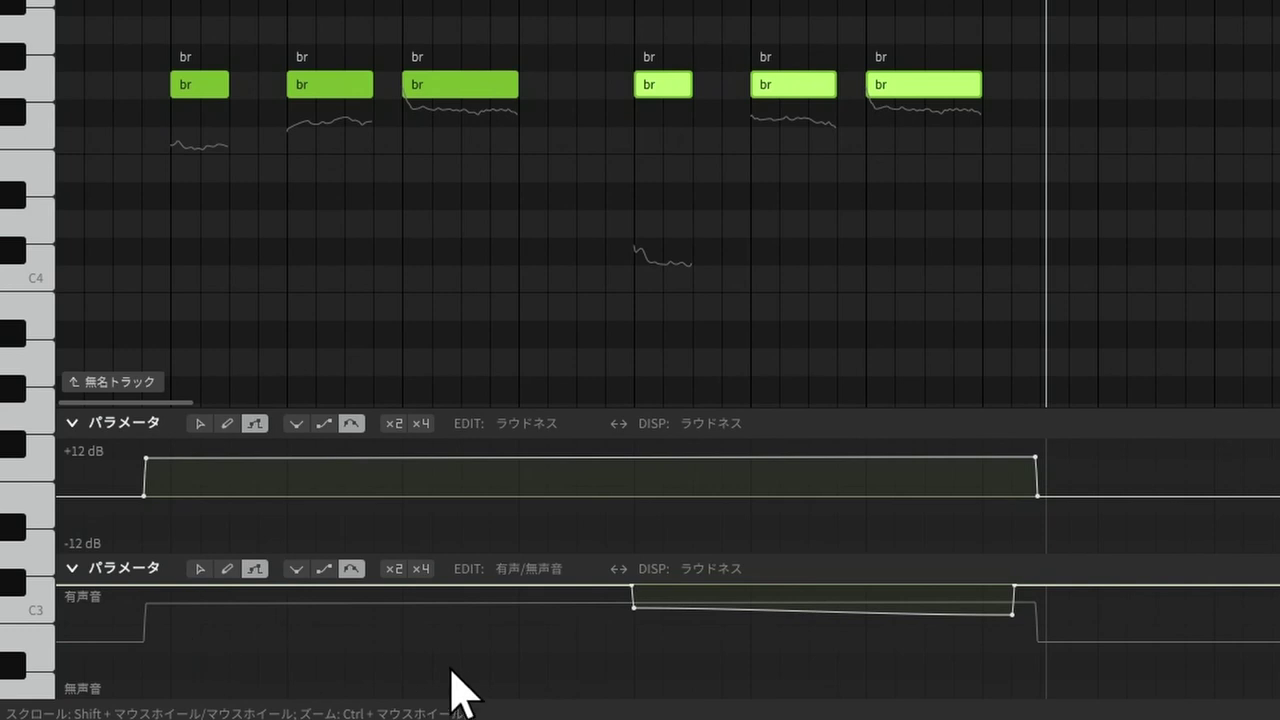
Switch the lower parameter lane to tone shift (トーンシフト) and draw a positive, gently rising curve over the three copied notes.
left_click(532, 570)
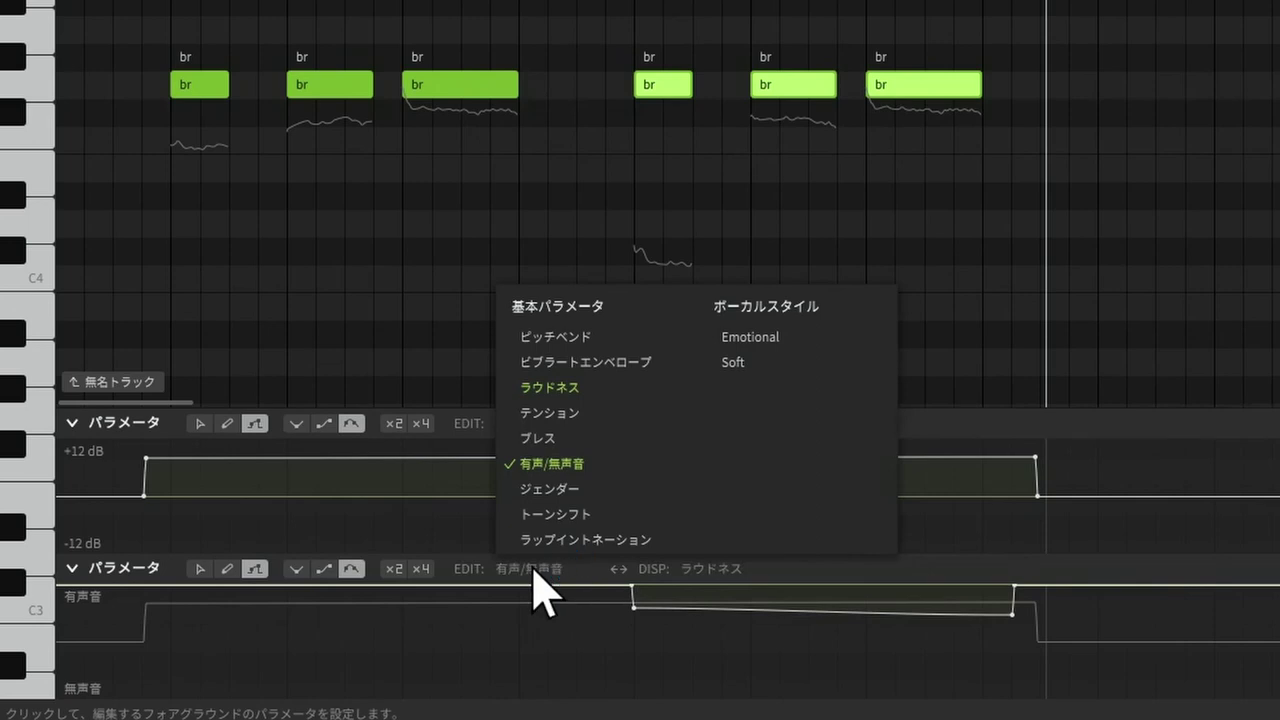
left_click(543, 512)
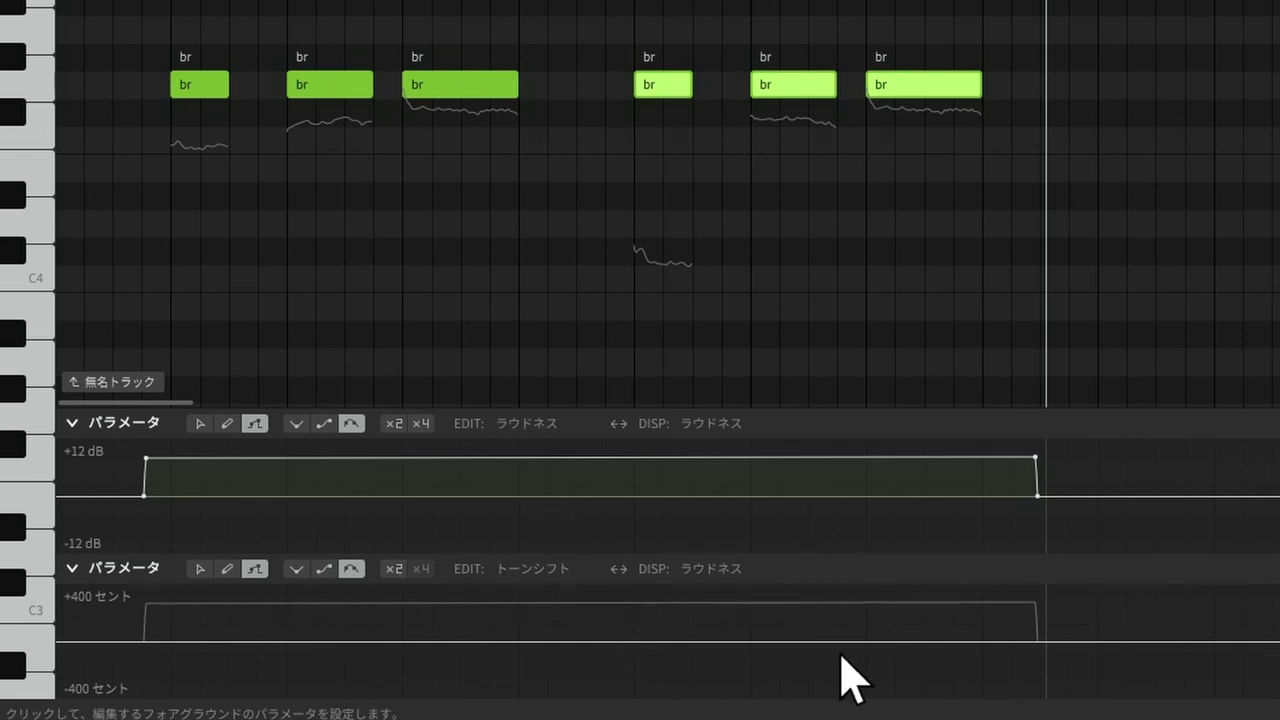
left_click(1059, 608)
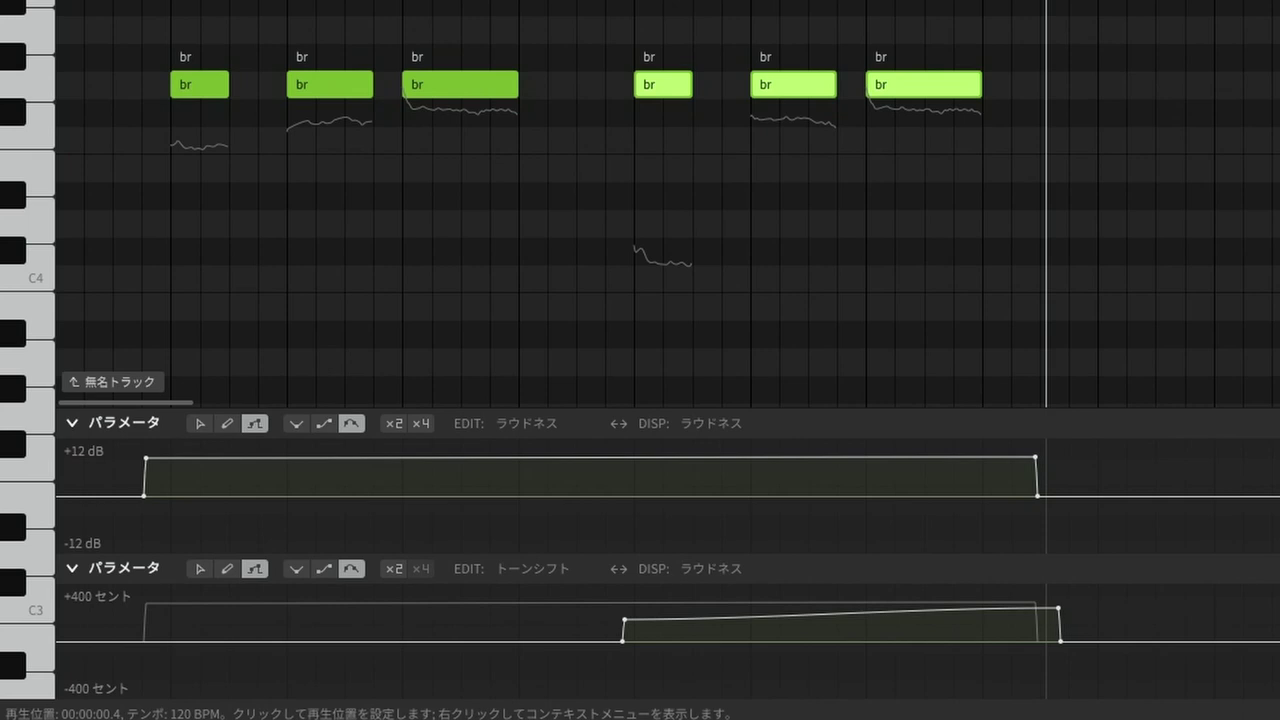
Play the six notes again to hear the tone shift's effect on the copied breaths.
left_click(155, 2)
key("space")
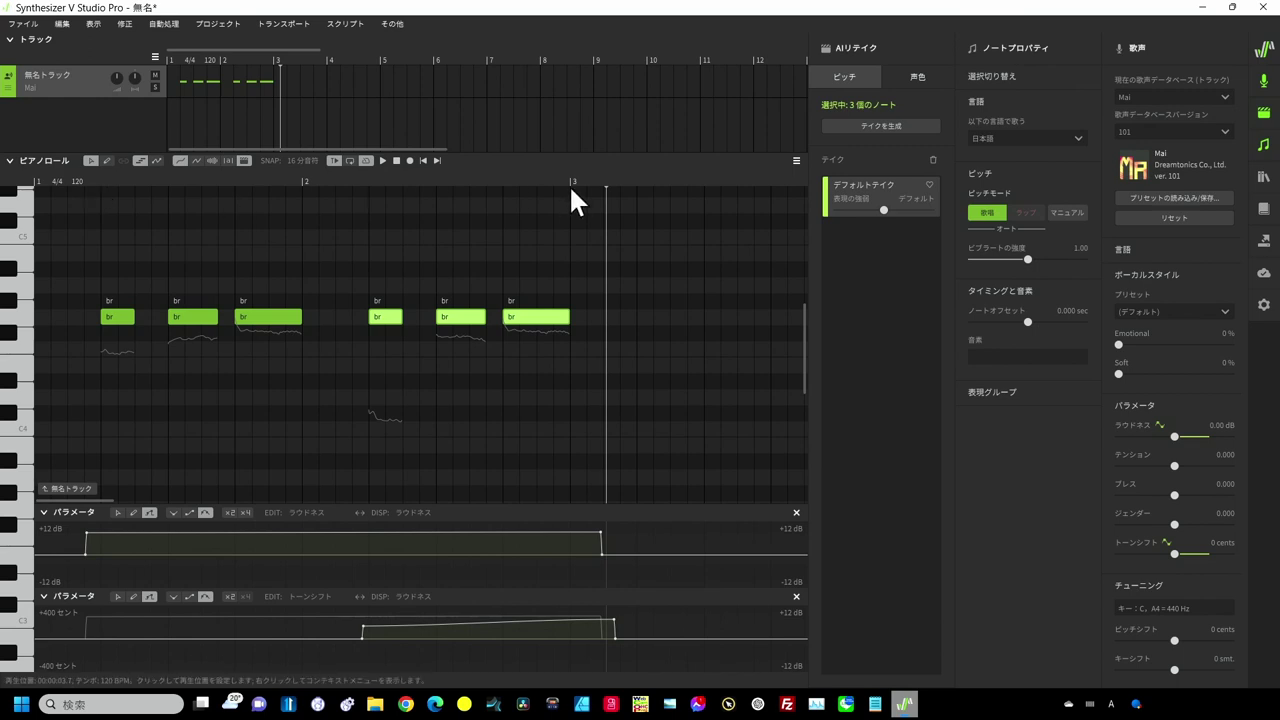
Set the rendering output folder to a new folder named Sound inside 0パーツ.
left_click(1264, 248)
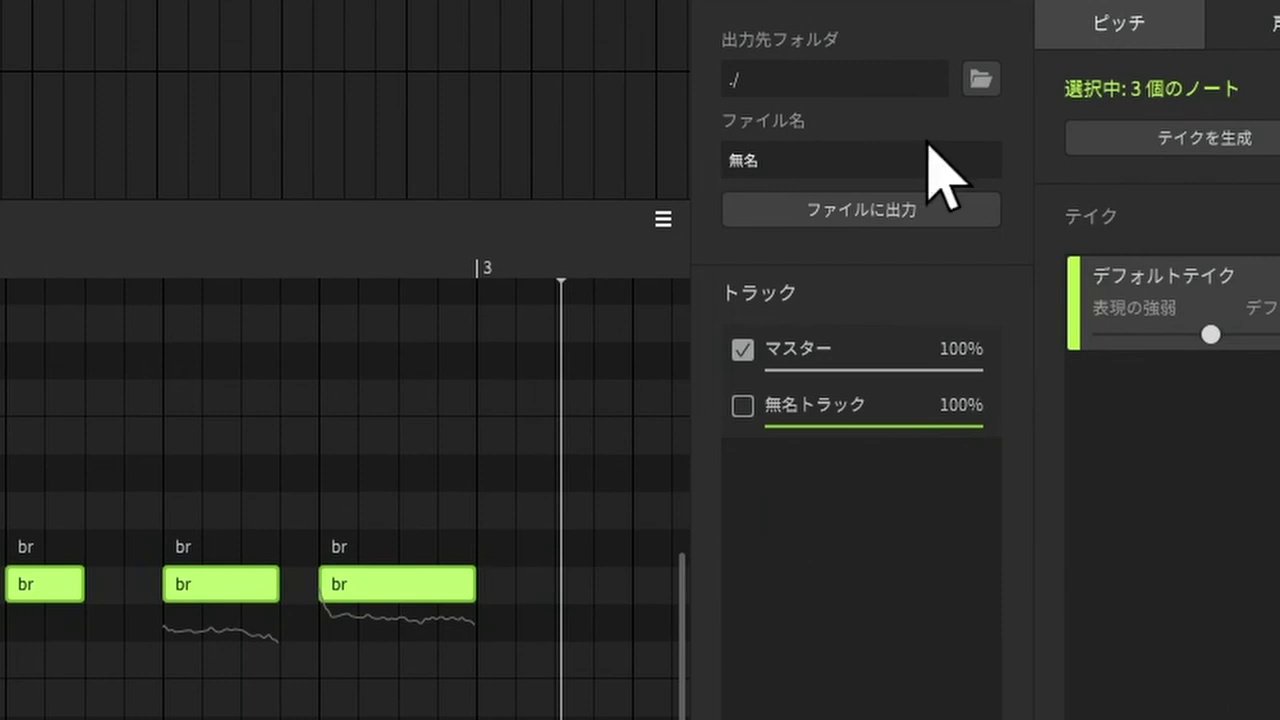
left_click(981, 78)
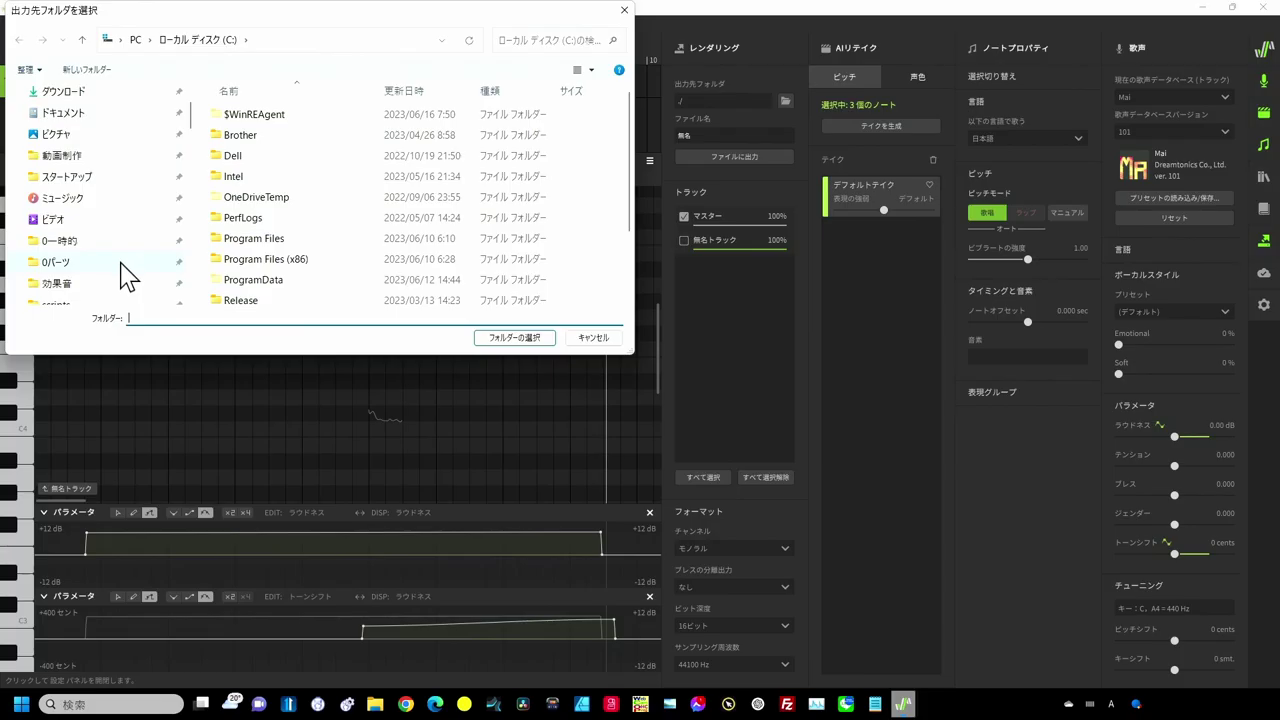
left_click(121, 264)
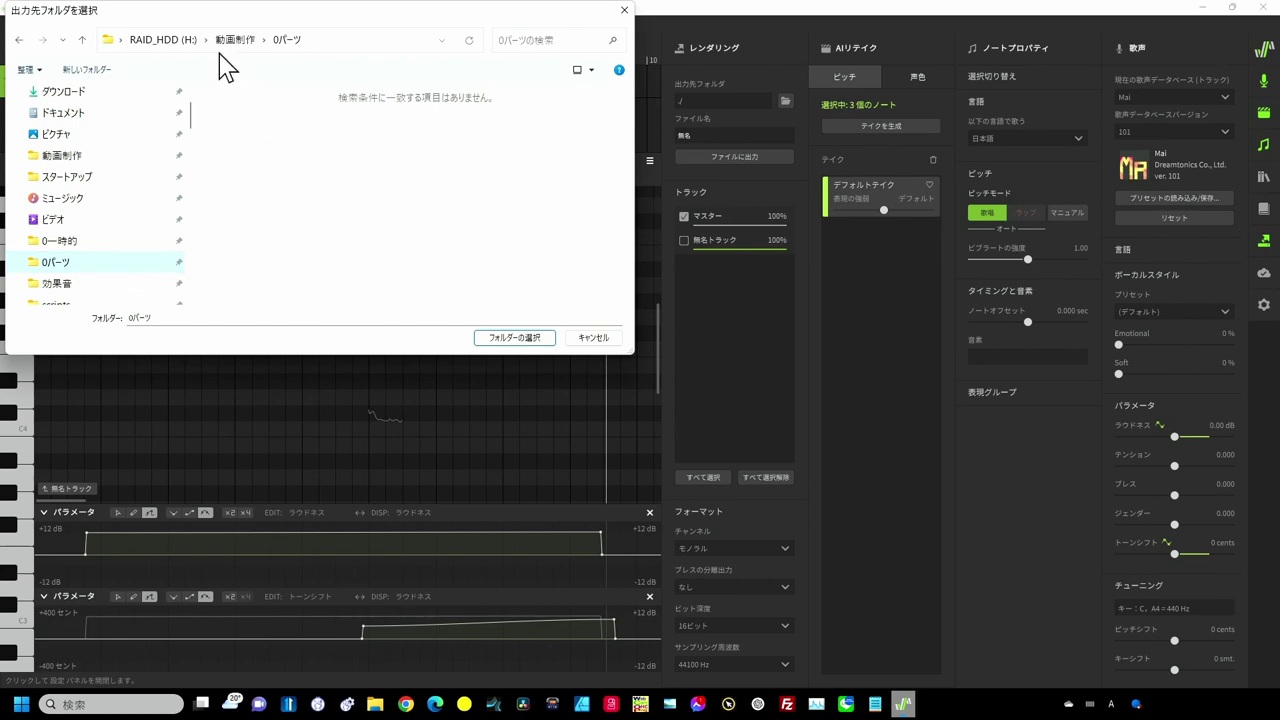
left_click(108, 71)
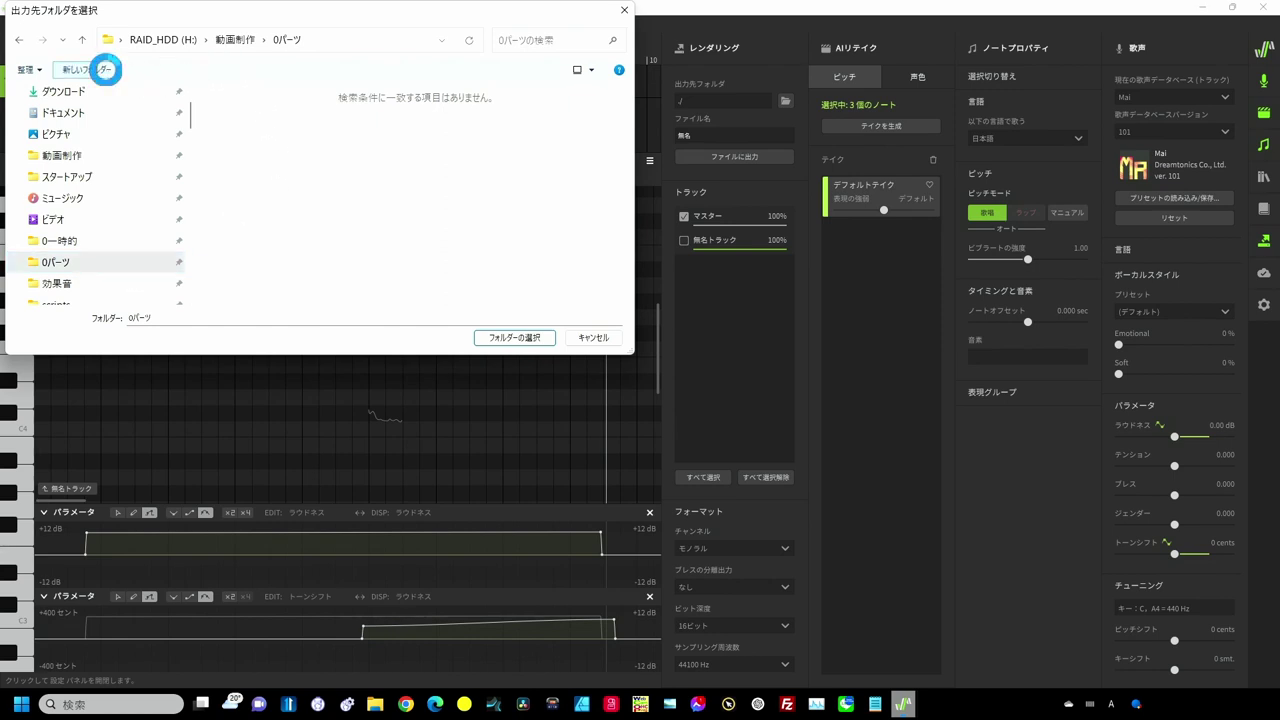
type("Sound")
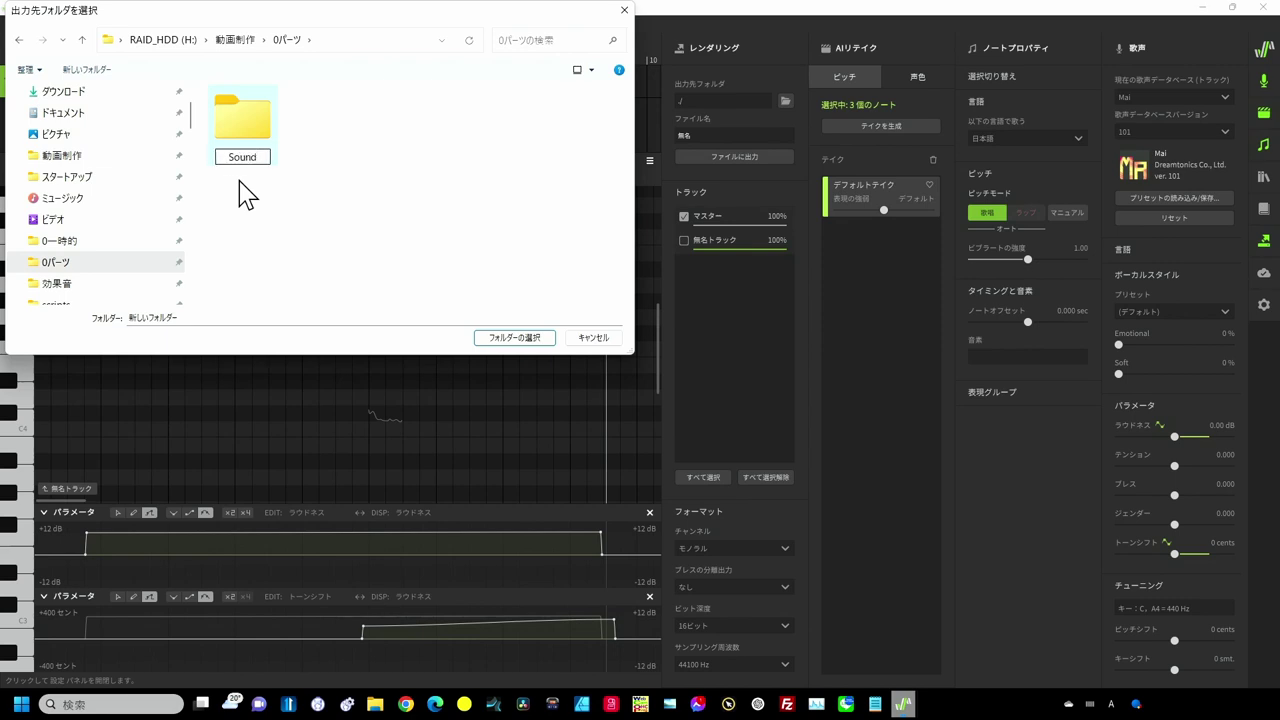
left_click(250, 122)
double_click(250, 128)
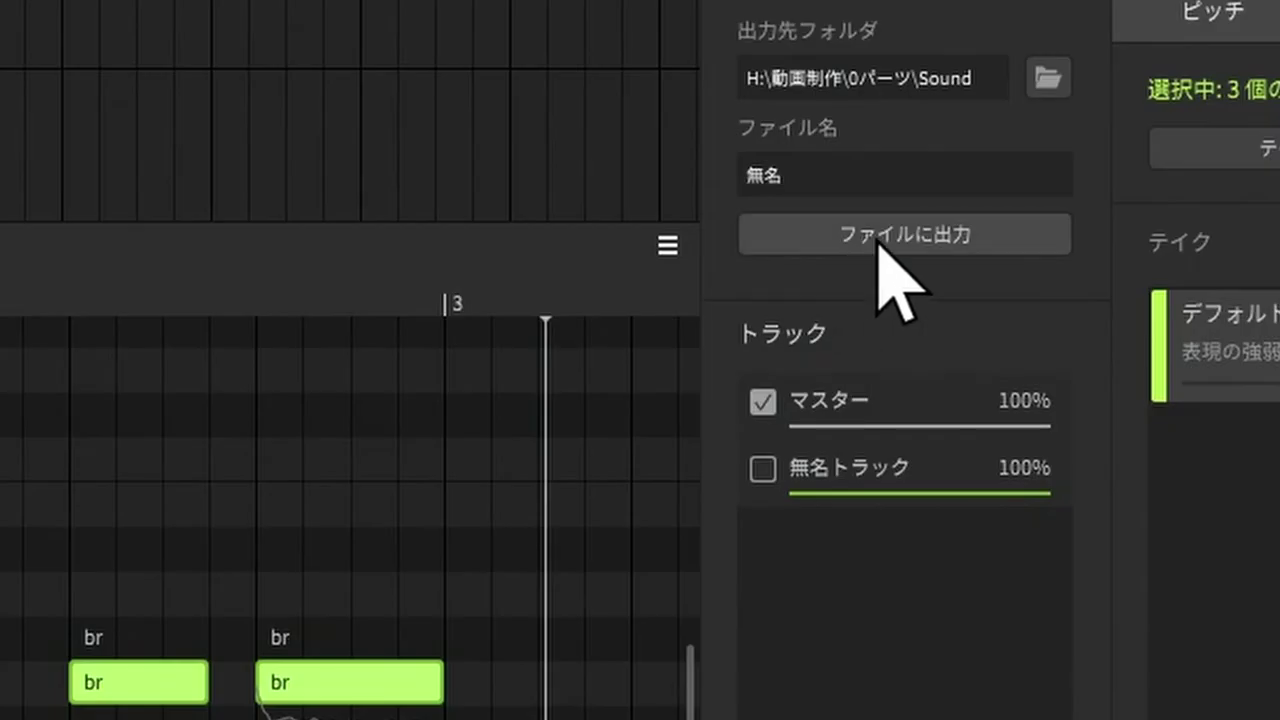
Name the output file ブレス and render the master mix to an audio file.
left_click(820, 186)
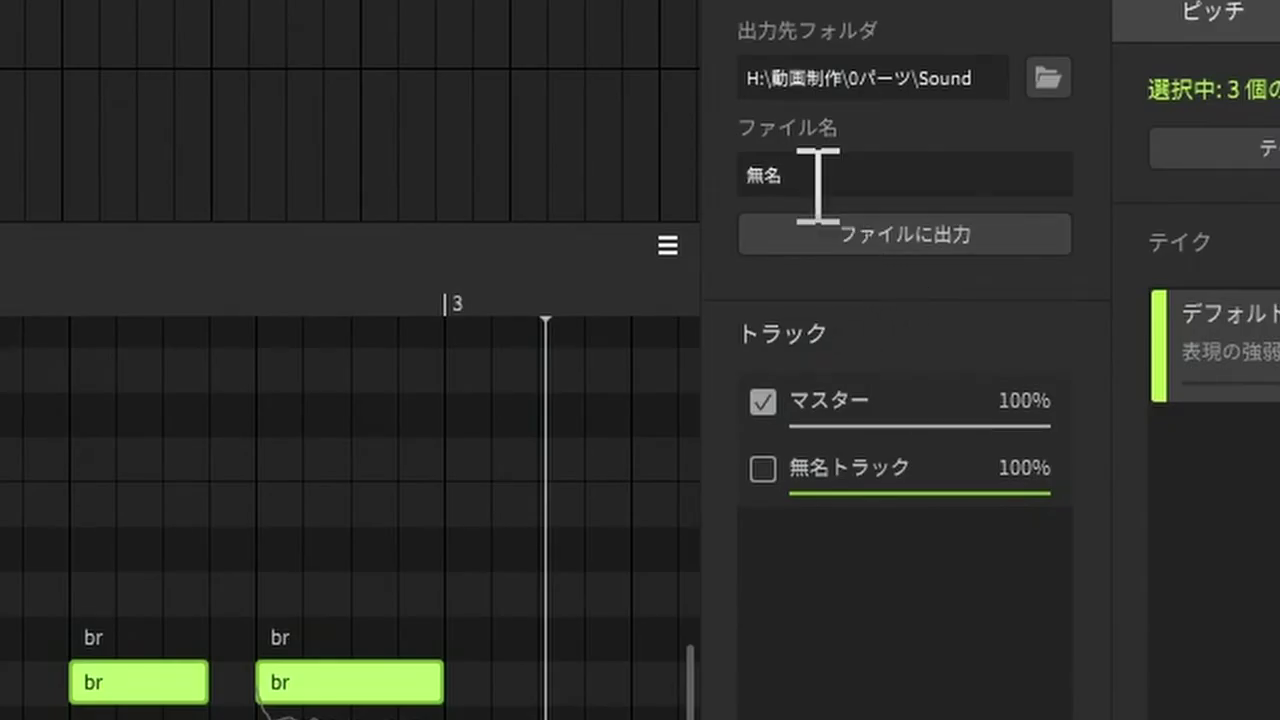
left_click_drag(820, 186, 730, 182)
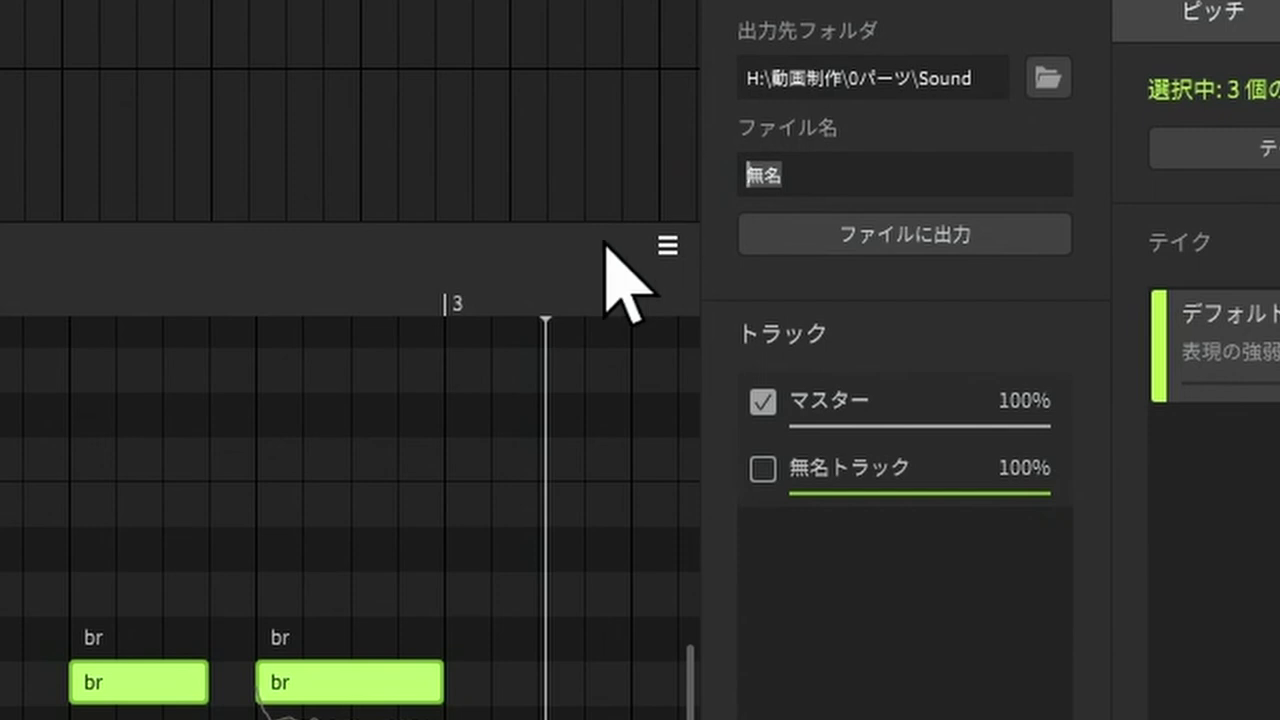
type("ブレス")
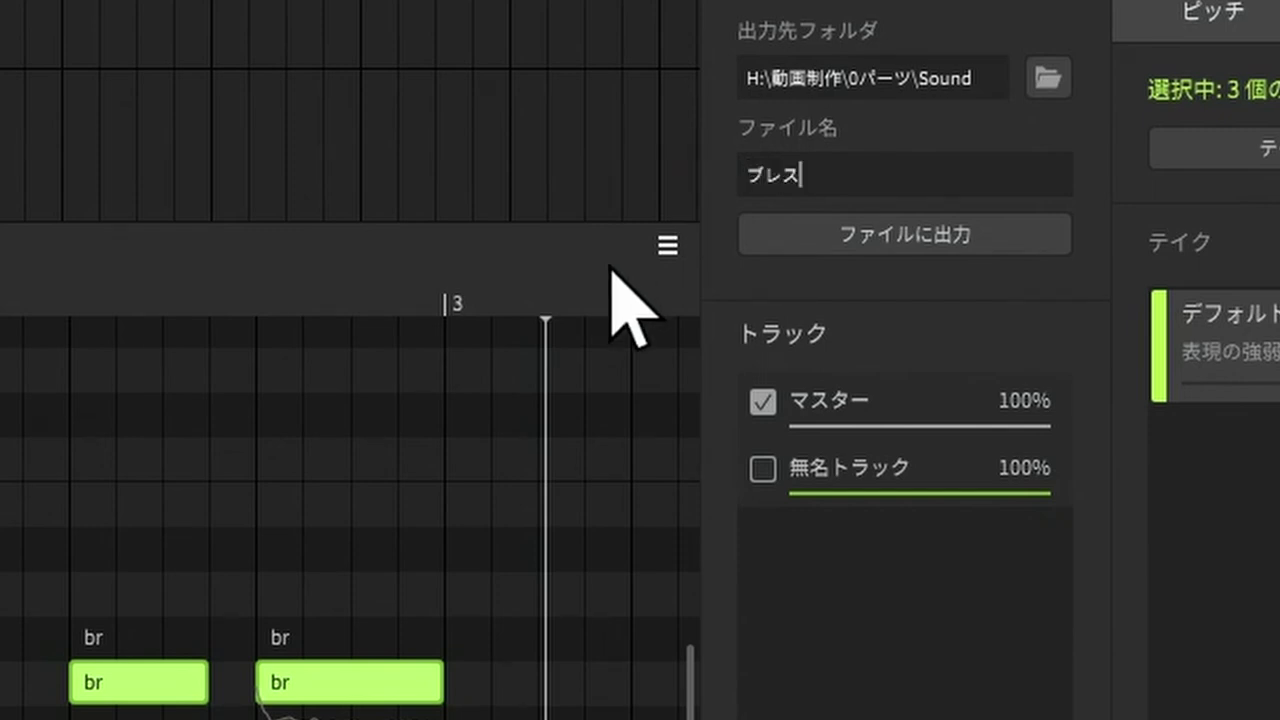
left_click(840, 246)
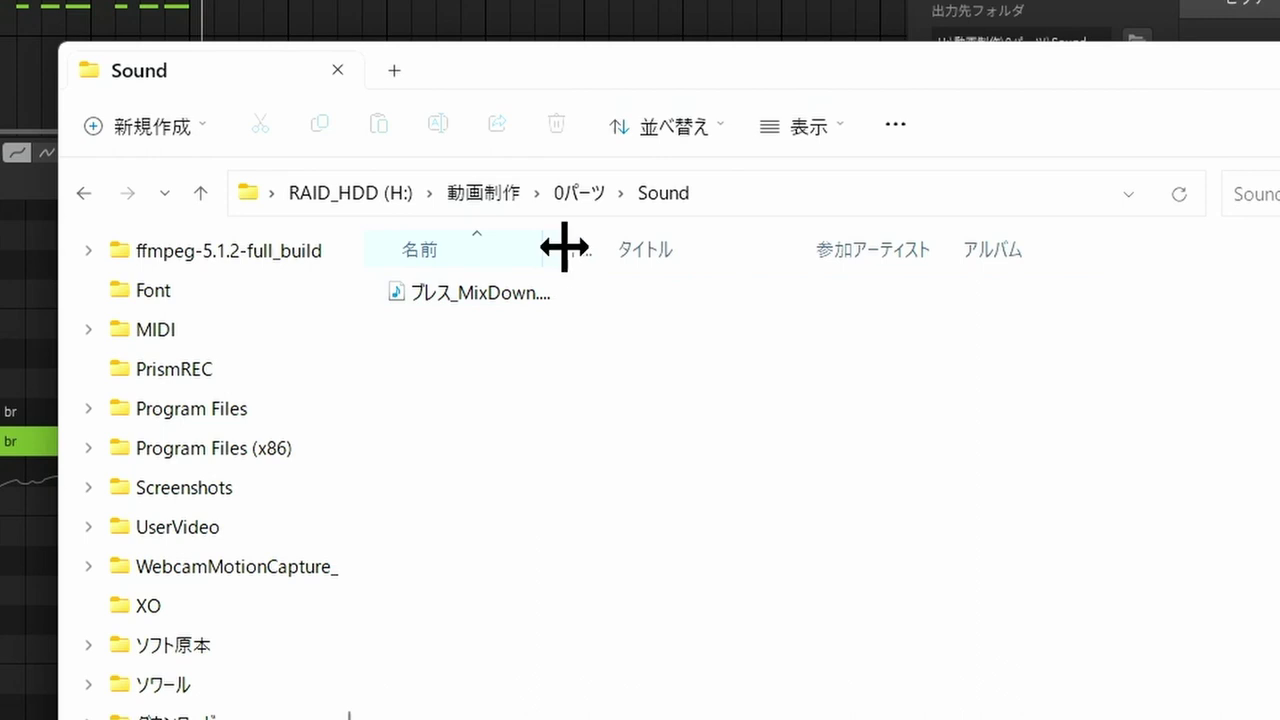
Widen the name column in the Sound folder window, shrink the window and move it aside.
left_click_drag(571, 249, 665, 249)
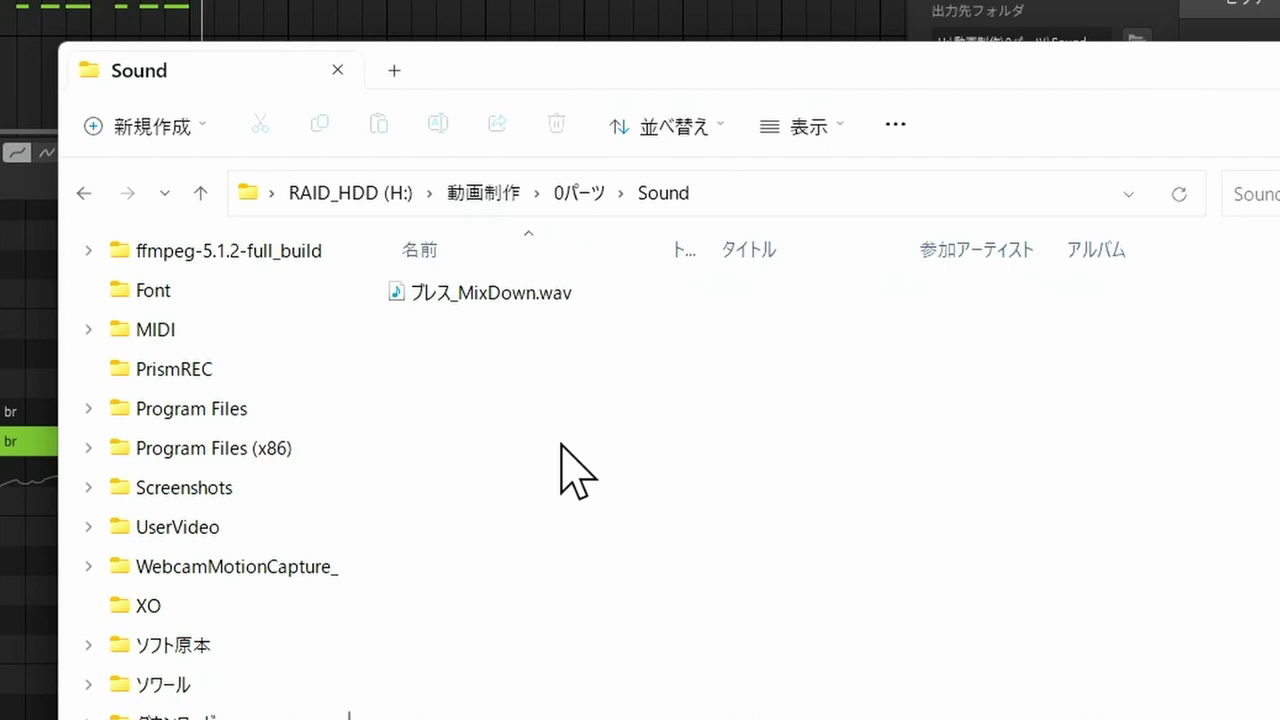
left_click_drag(1278, 503, 709, 503)
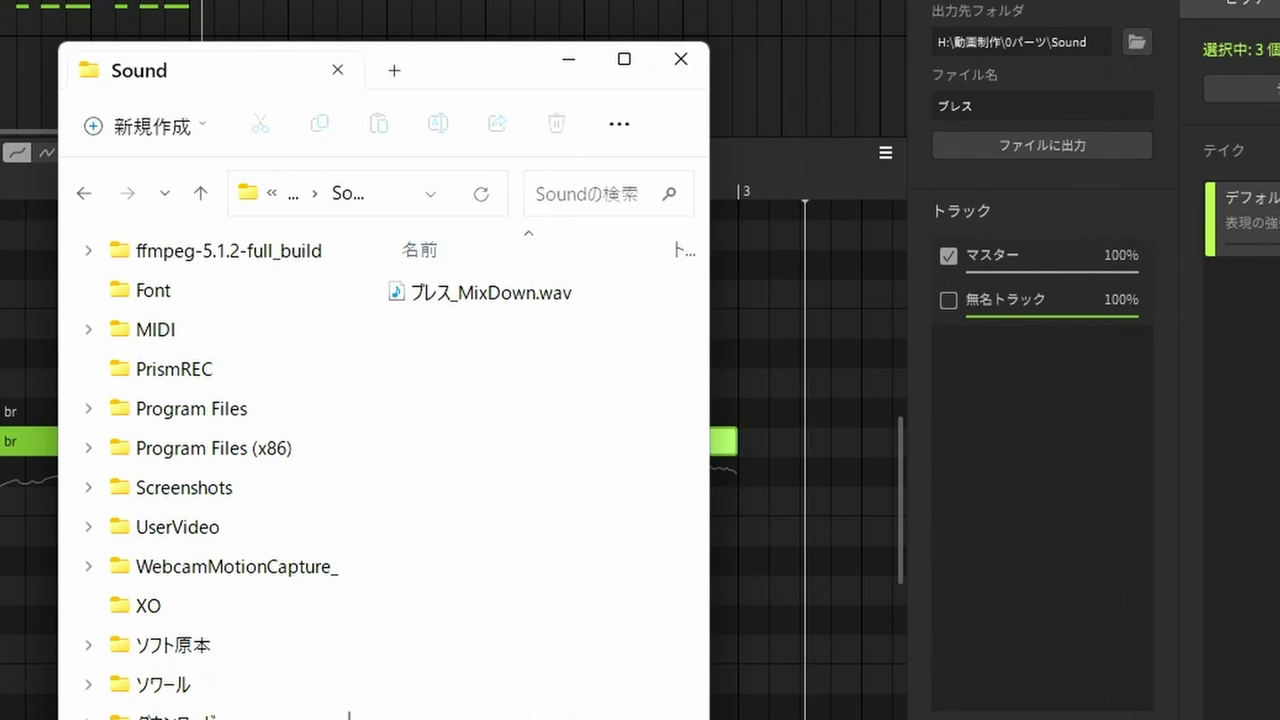
left_click_drag(496, 715, 499, 483)
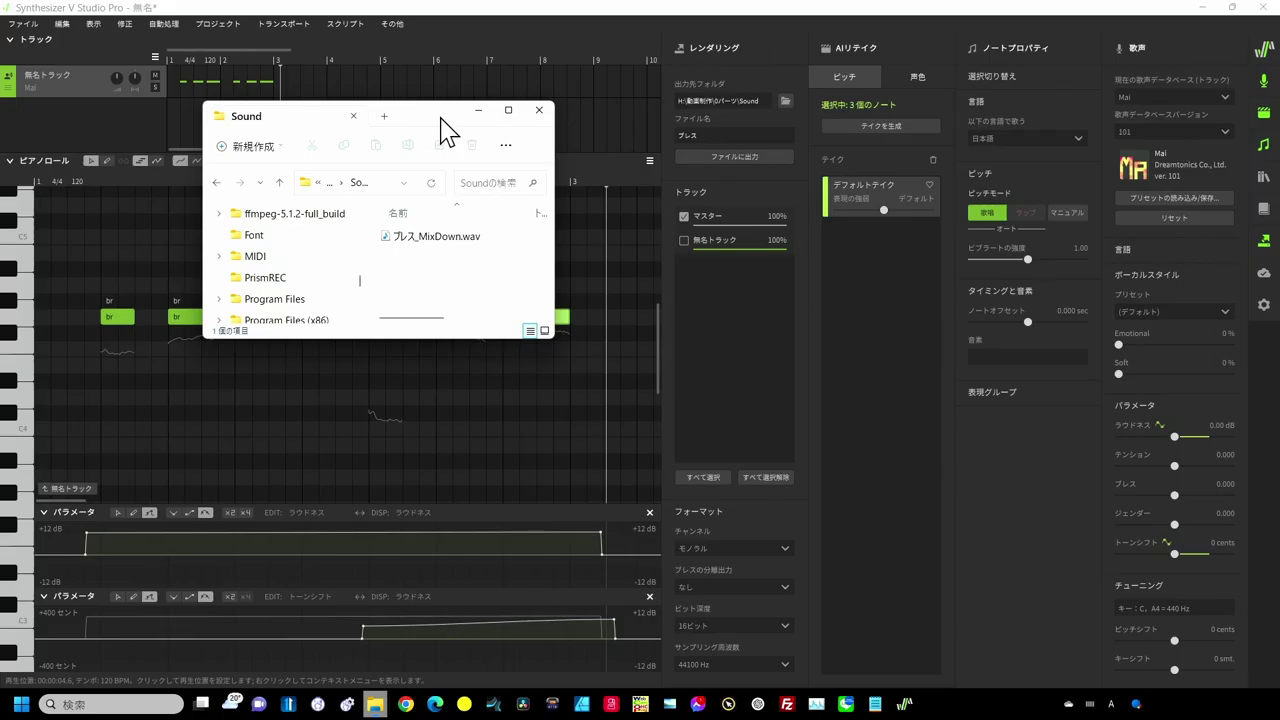
left_click_drag(447, 128, 806, 162)
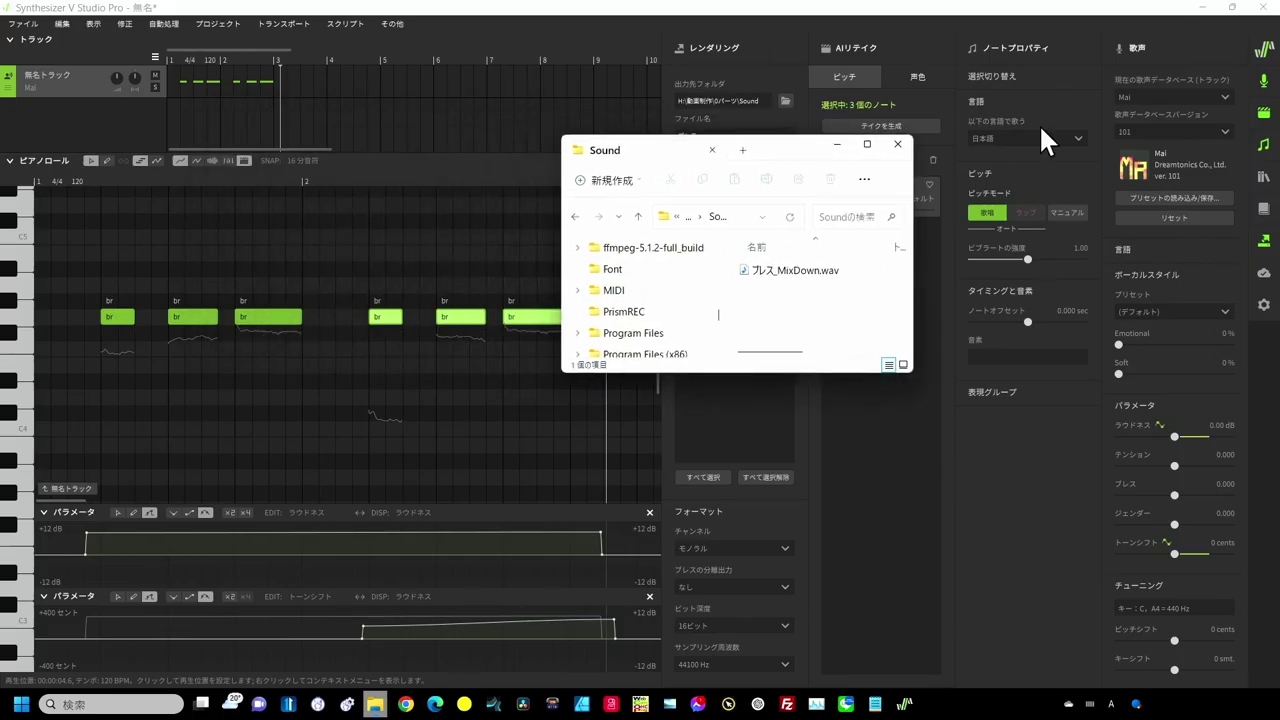
Switch to the vocal song in Studio One, keeping the Sound folder window at hand, and recolor the first vocal track red.
left_click(1262, 7)
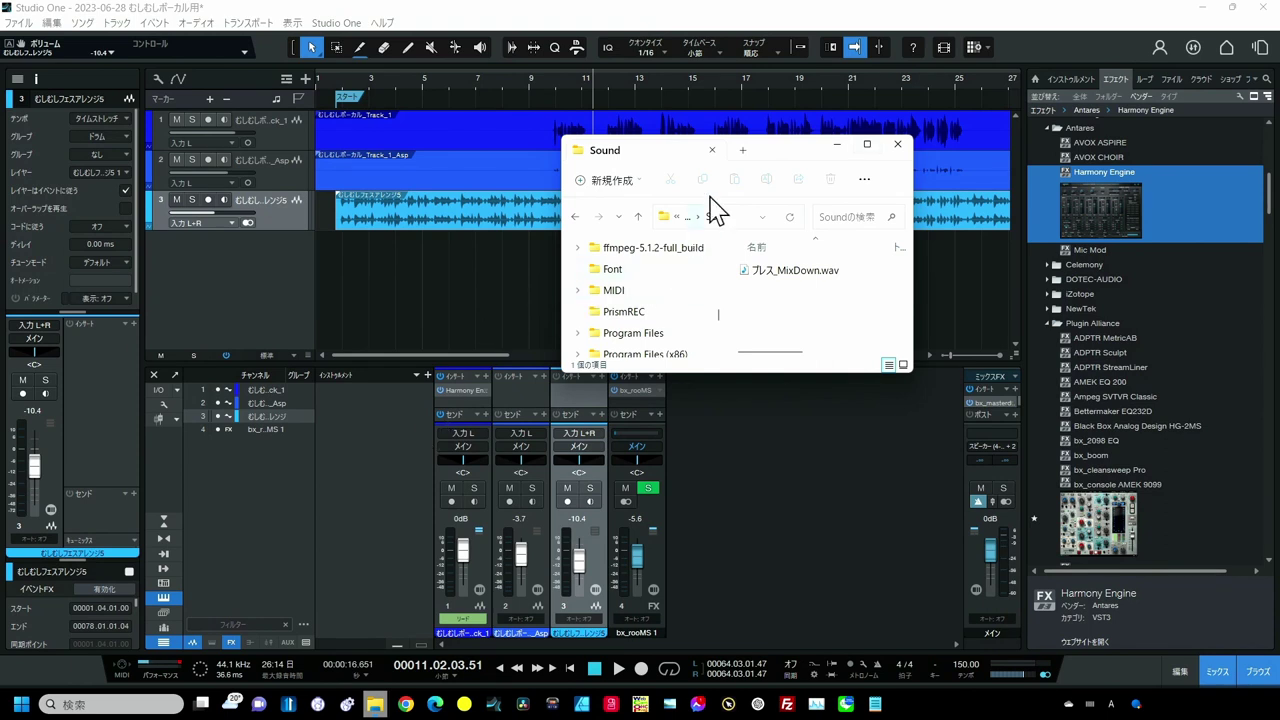
left_click_drag(764, 164, 886, 243)
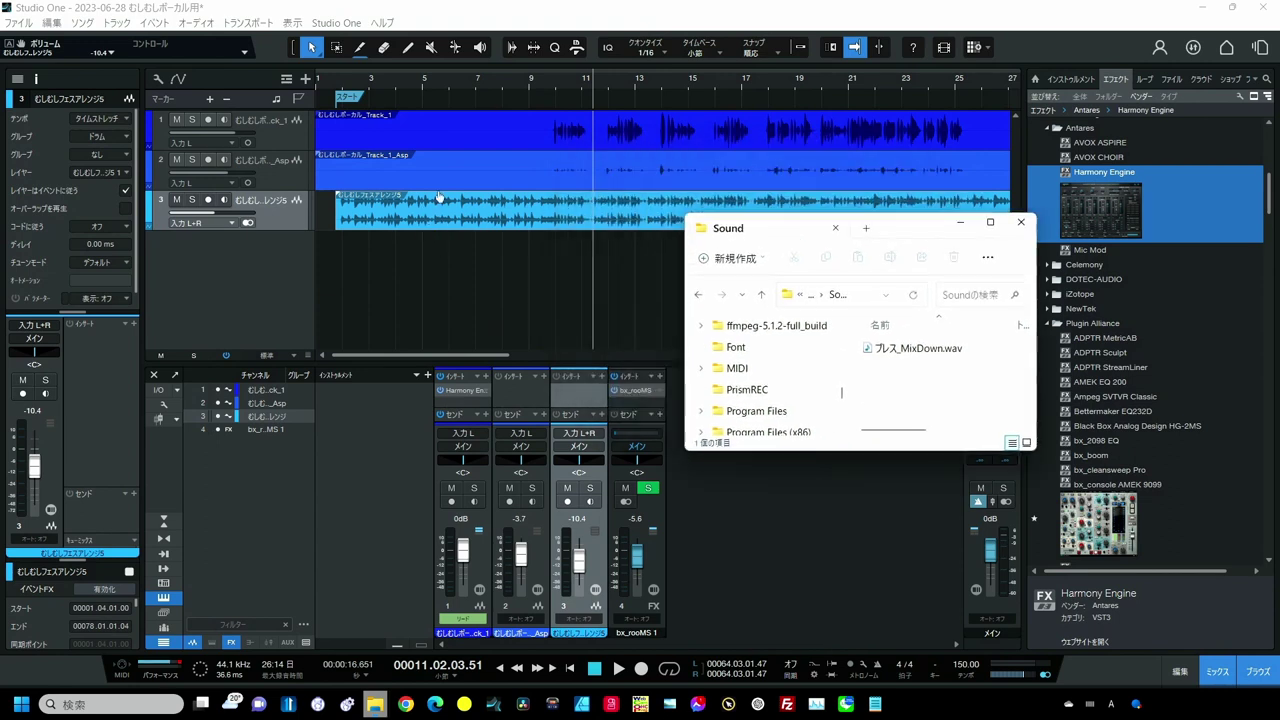
left_click(147, 131)
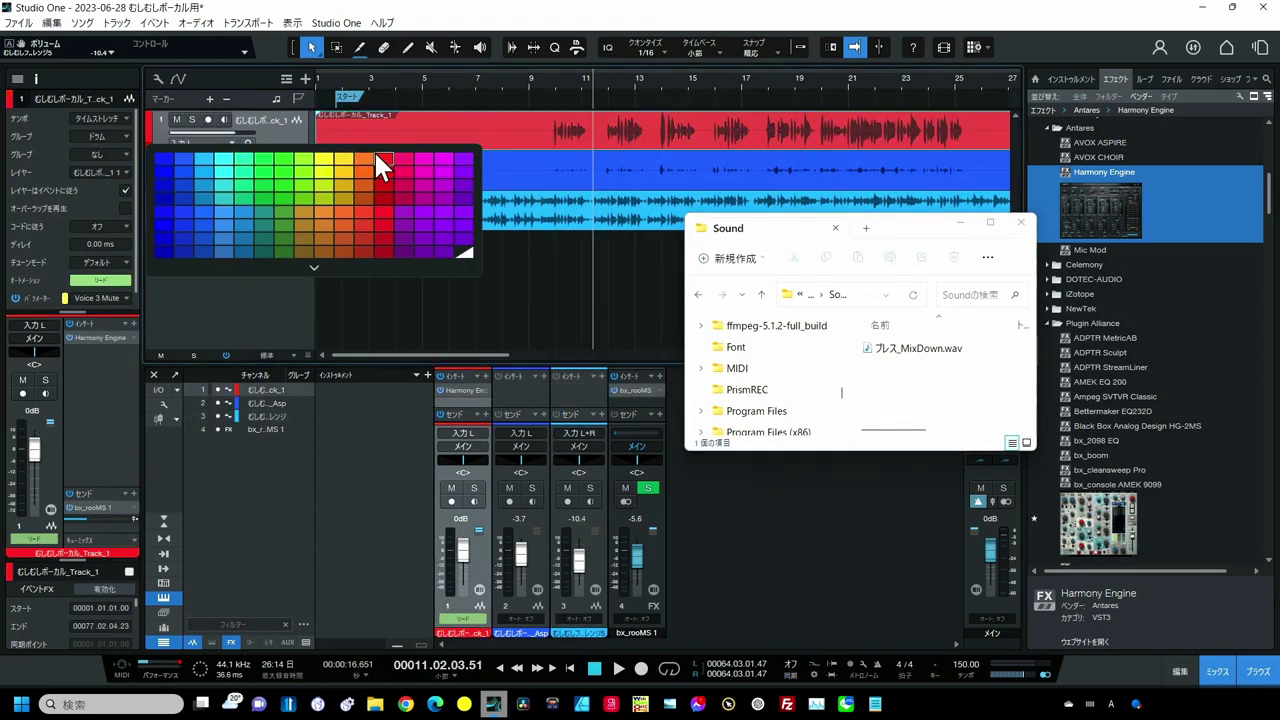
left_click(376, 151)
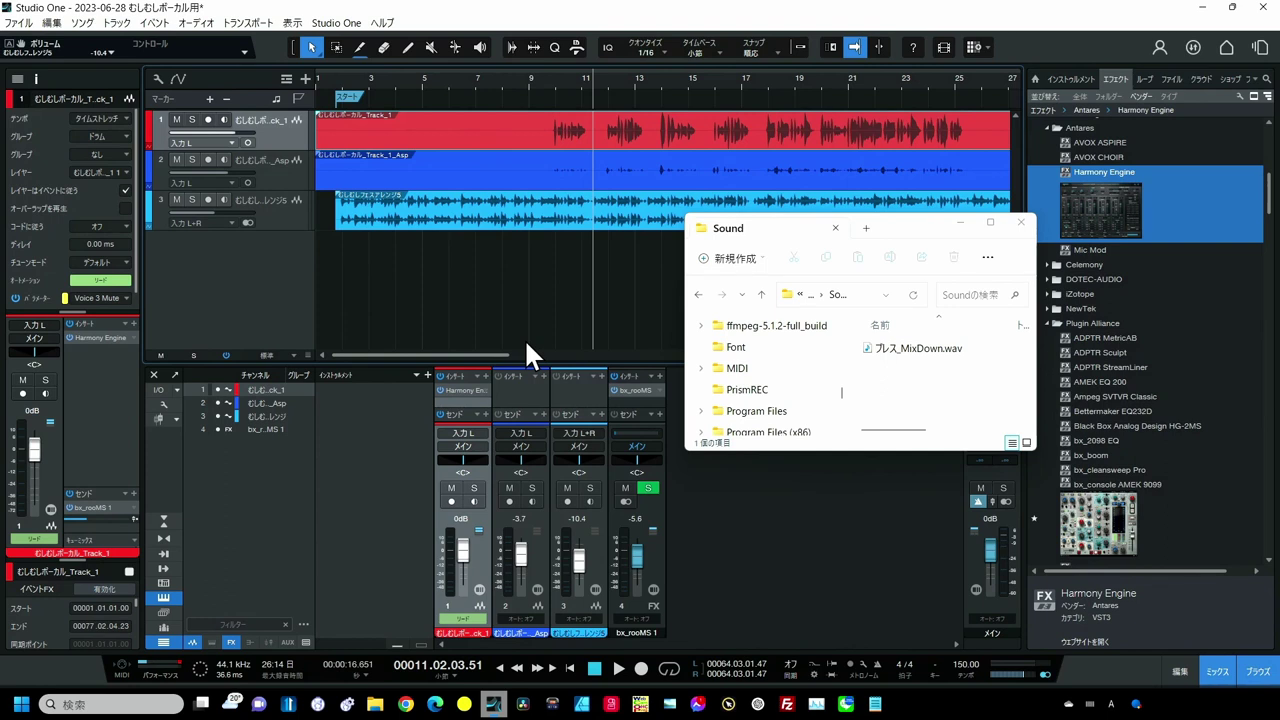
Add a new audio track below the red vocal track and name it ブレス.
double_click(269, 251)
double_click(264, 161)
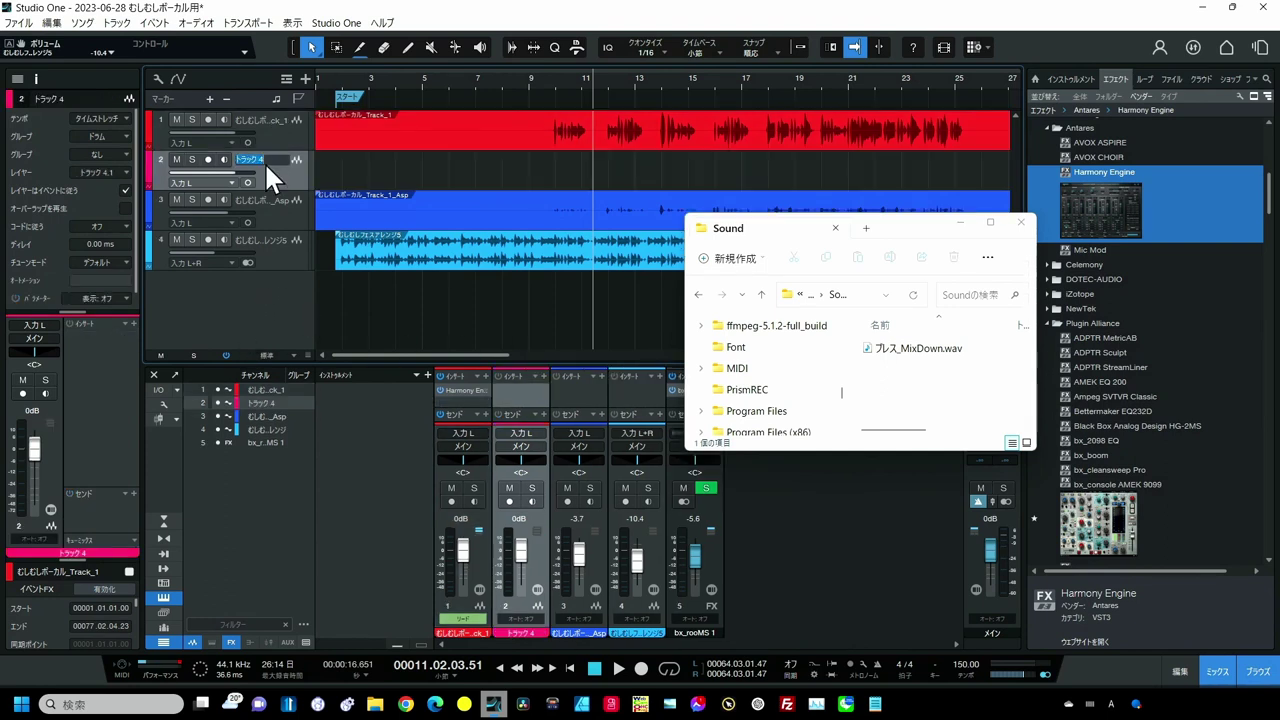
type("ブレス")
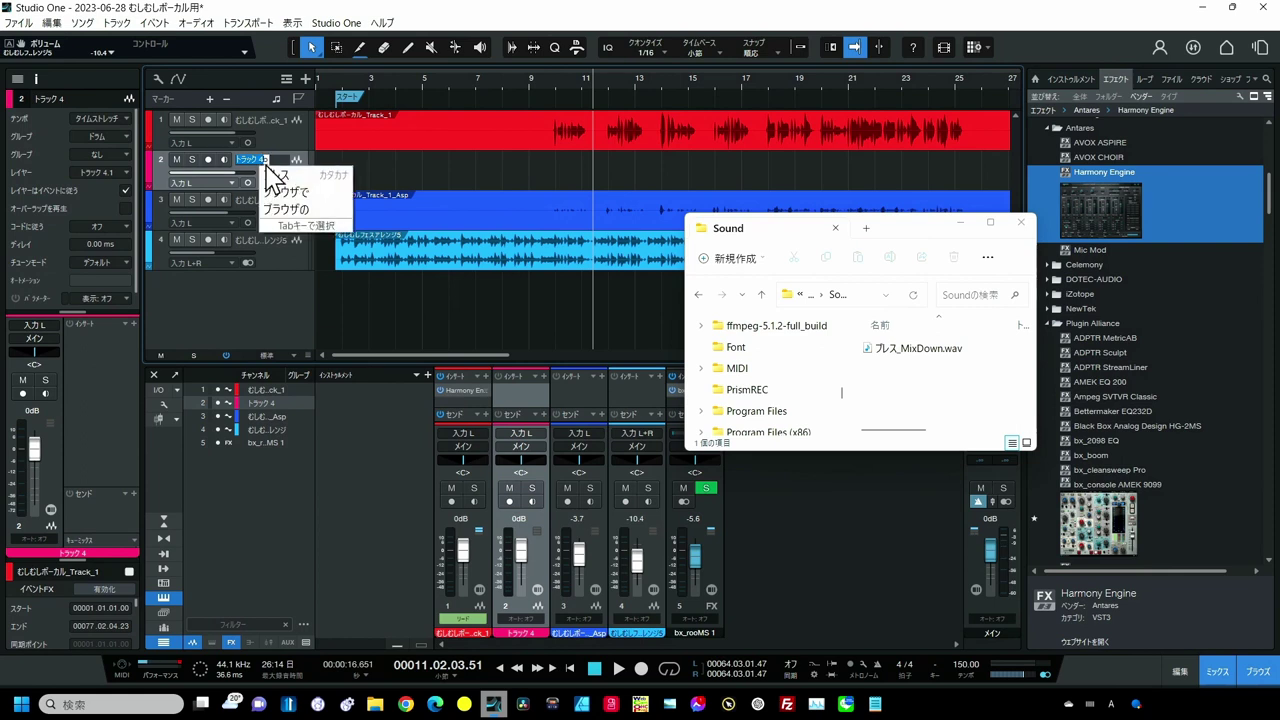
key("Return")
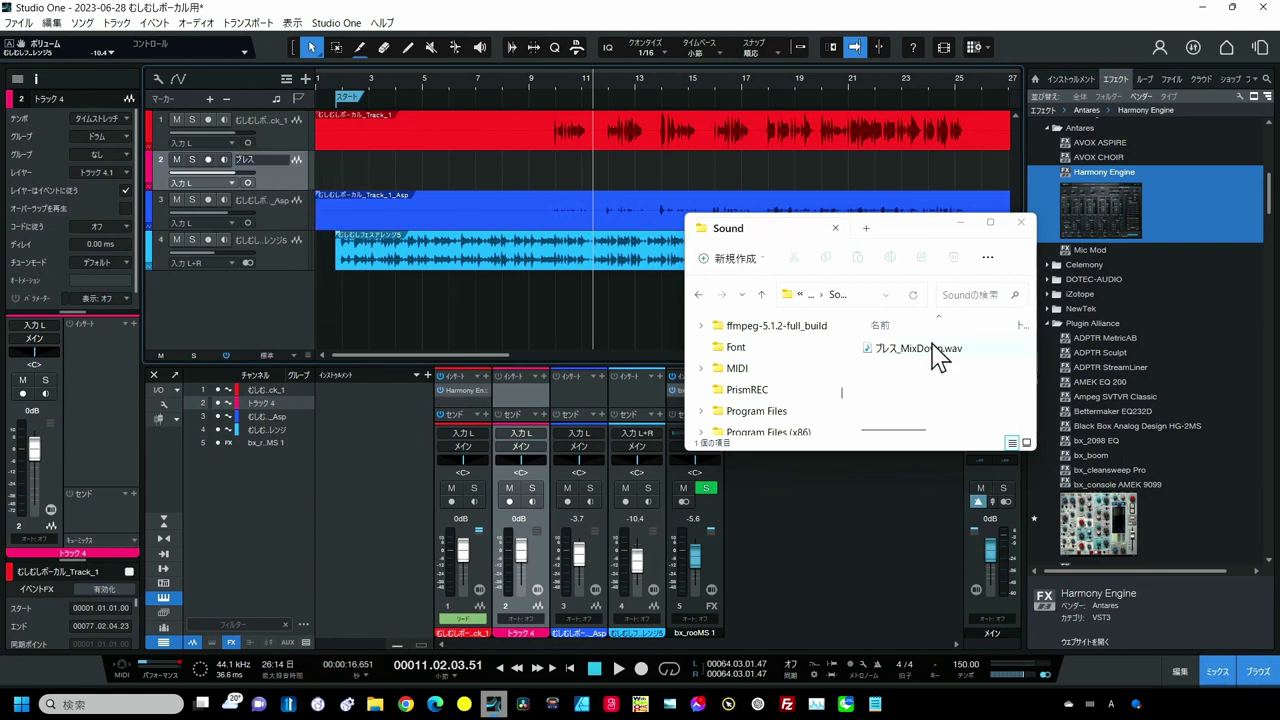
Place ブレス_MixDown.wav on the ブレス track and trim both ends of the clip down to its first breath.
left_click_drag(932, 348, 552, 158)
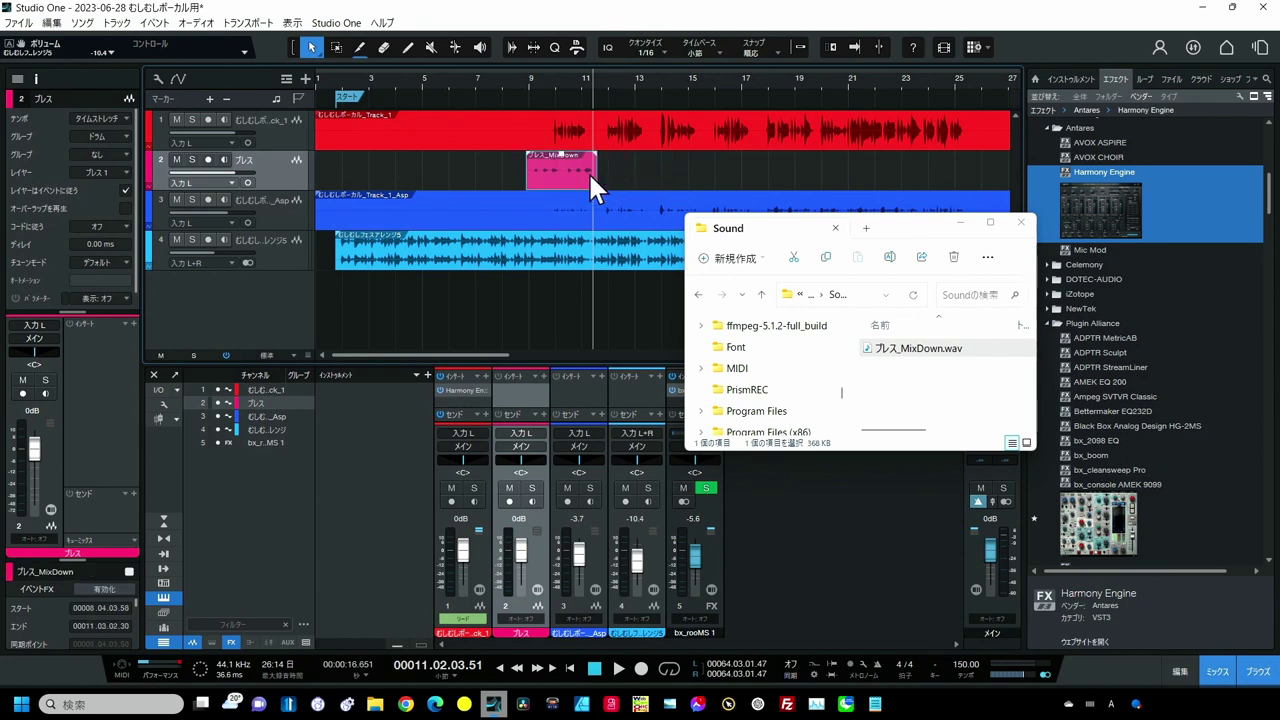
left_click_drag(596, 178, 546, 178)
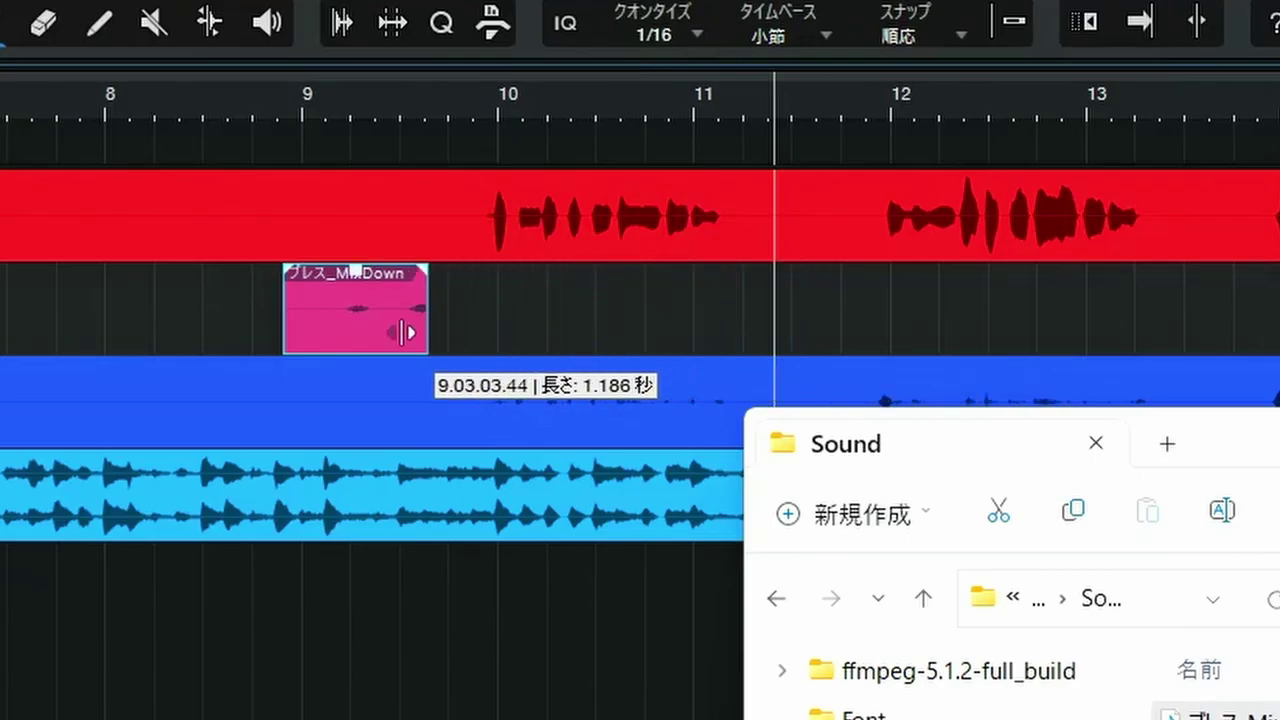
left_click_drag(404, 333, 381, 332)
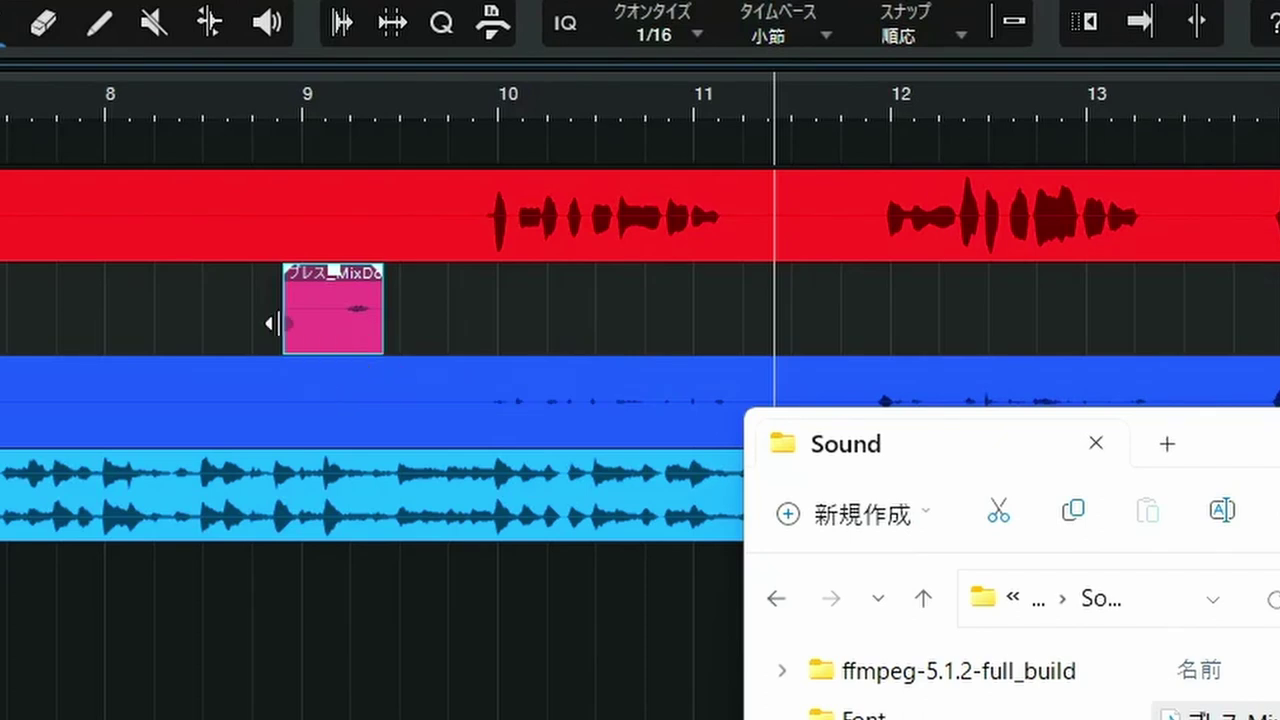
left_click_drag(275, 323, 372, 331)
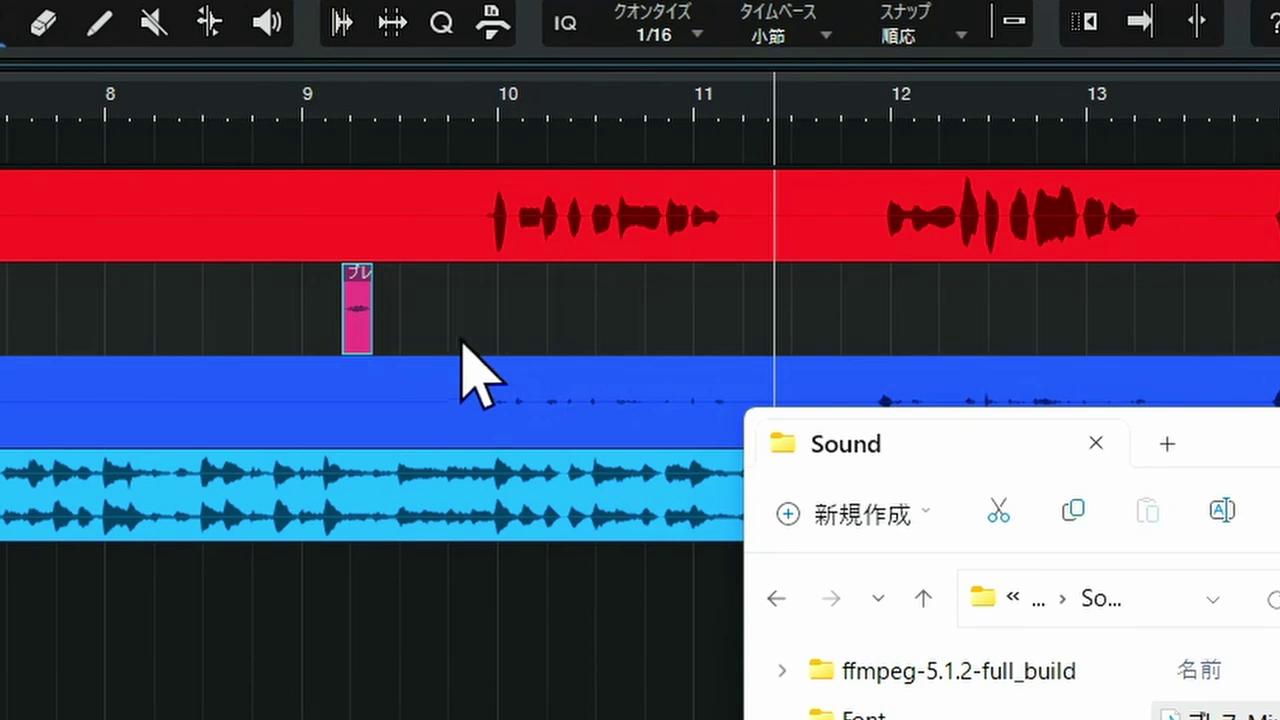
Move the trimmed breath clip so it ends at bar 10, just before the first vocal phrase.
scroll(449, 95, "up", 4)
left_click_drag(219, 306, 557, 320)
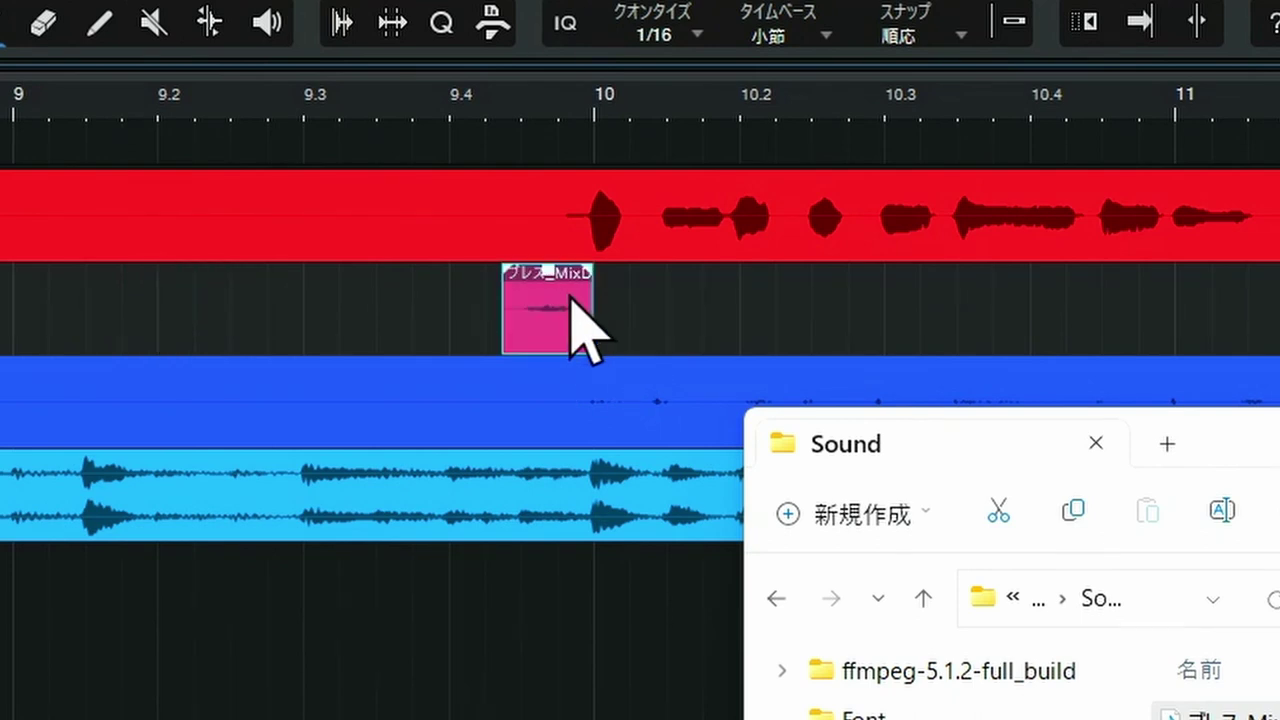
left_click_drag(586, 129, 557, 63)
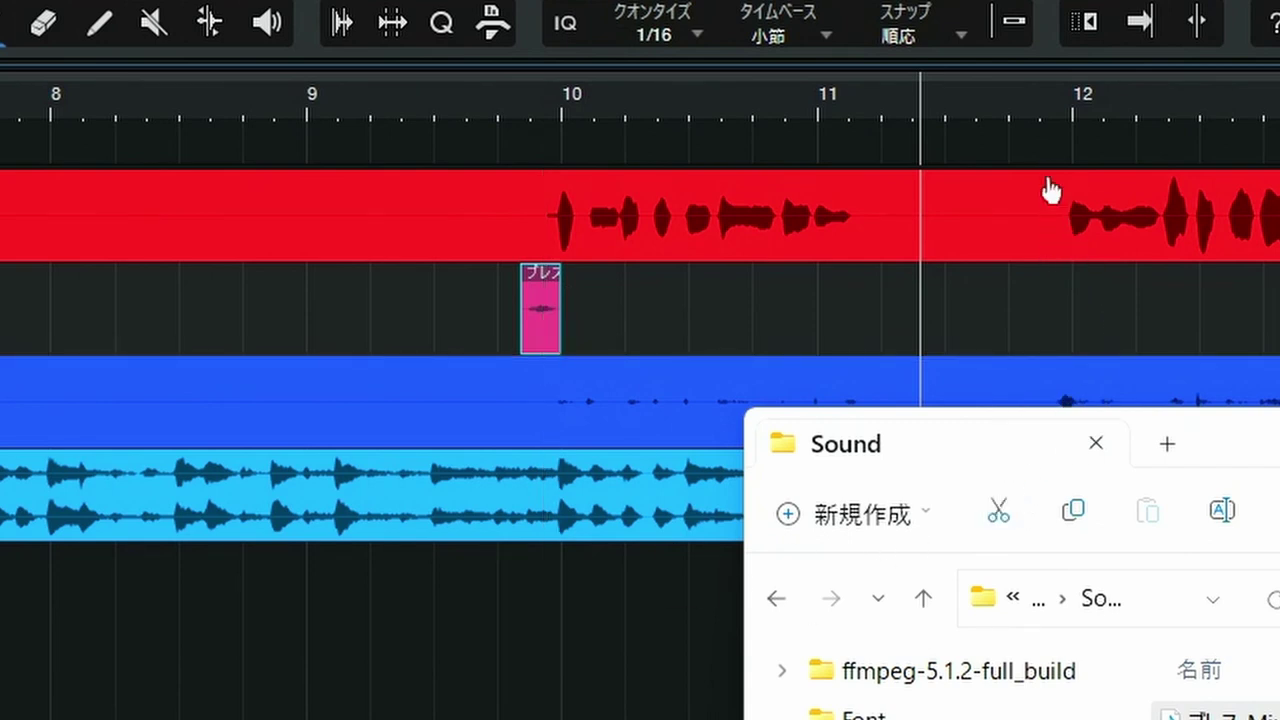
Paste a copy of the breath clip just before the vocal phrase at bar 12.
left_click(1041, 113)
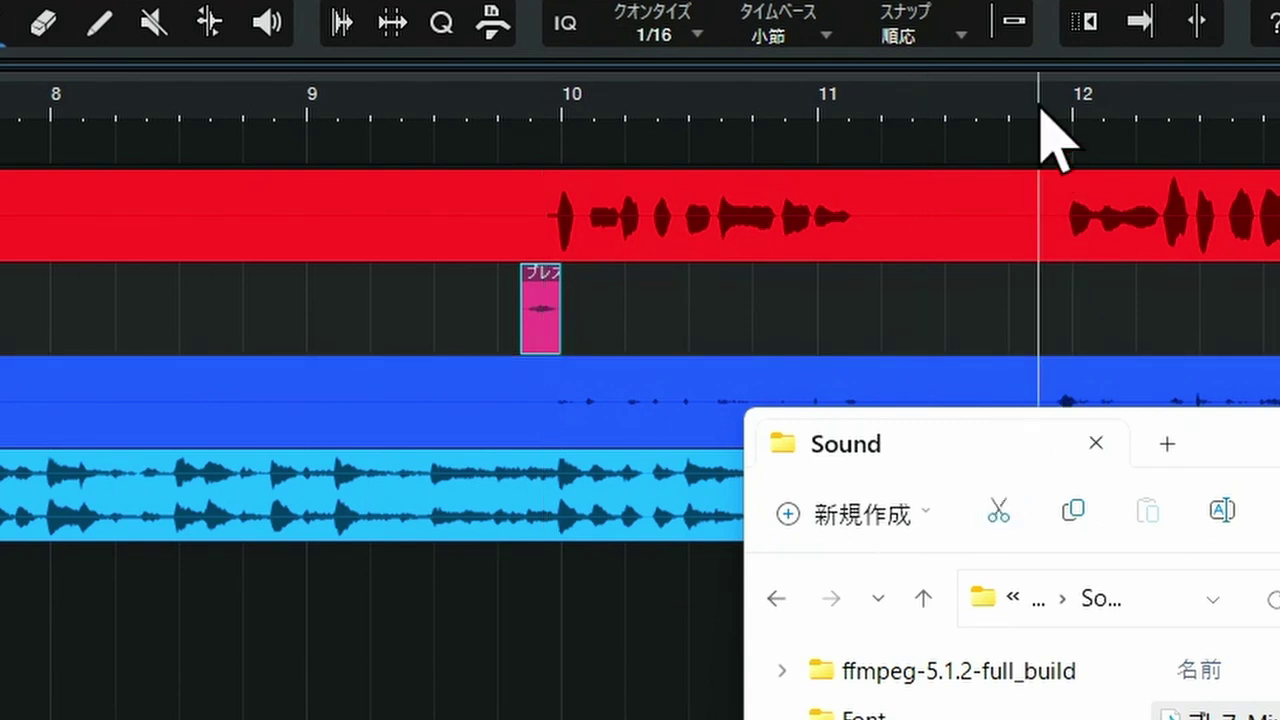
left_click(1034, 114)
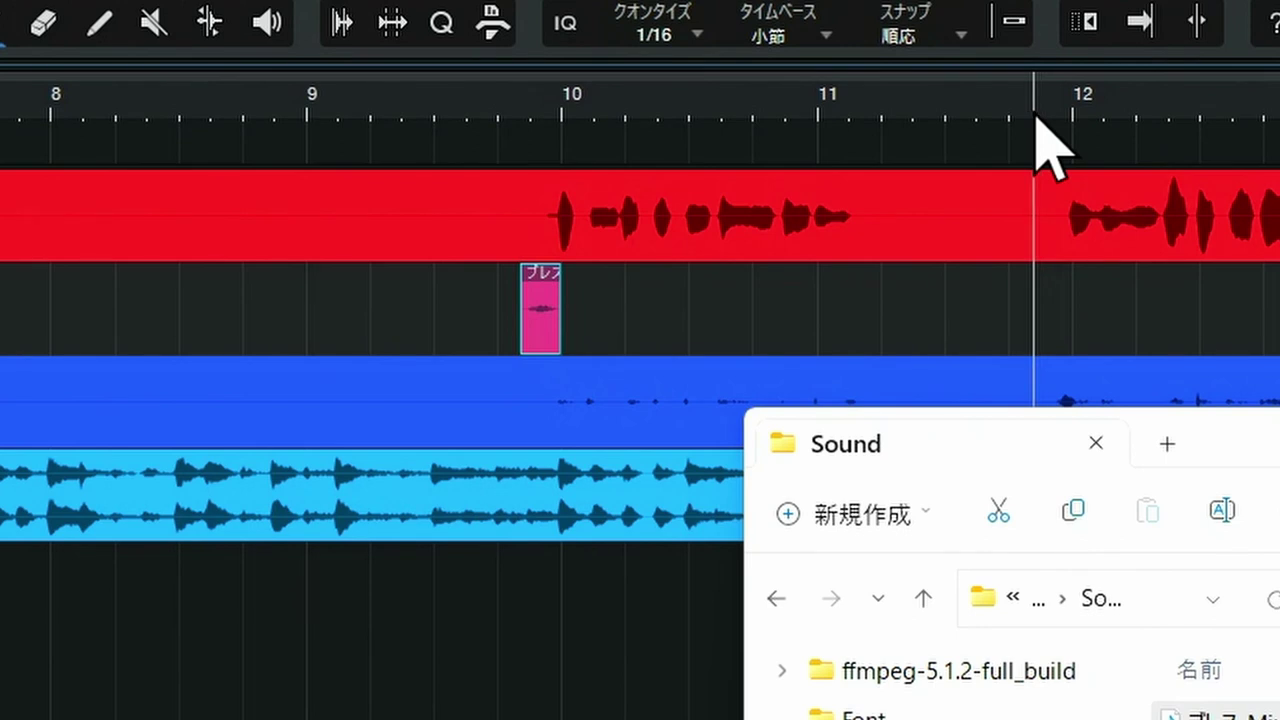
key("ctrl+v")
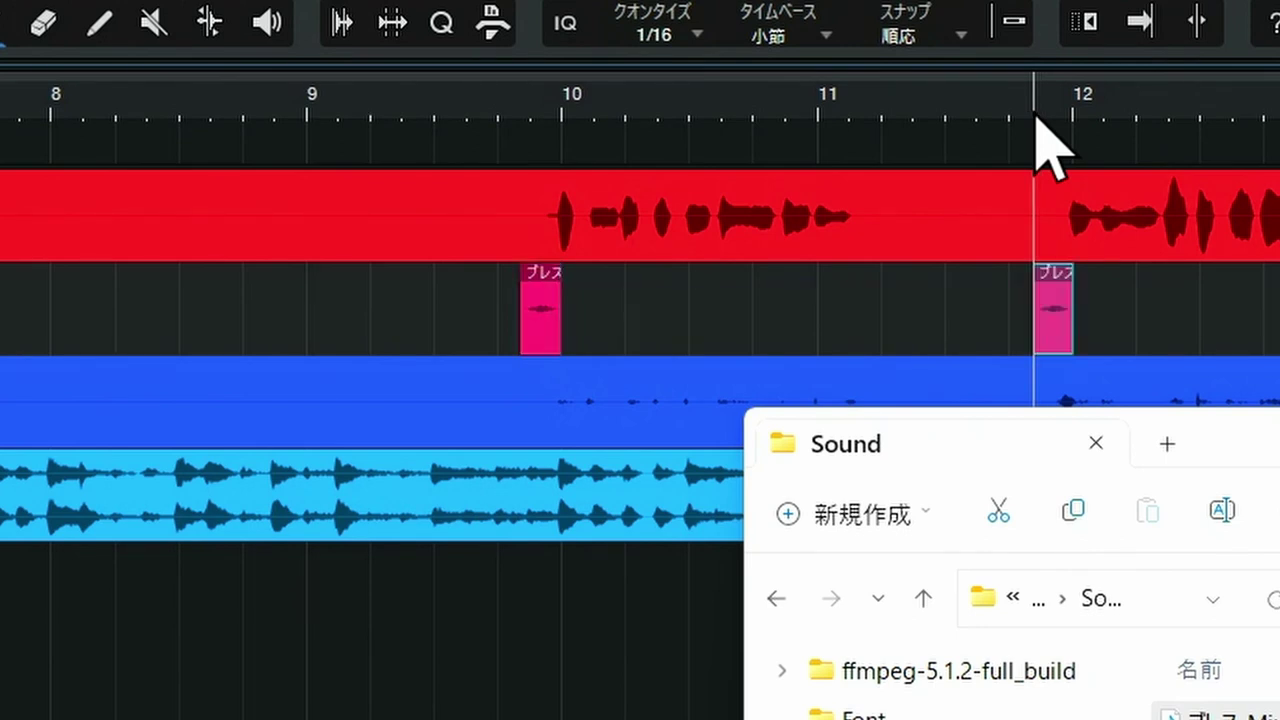
Paste another breath clip before bar 14 and nudge it slightly closer to the vocal phrase.
scroll(1223, 137, "right", 5)
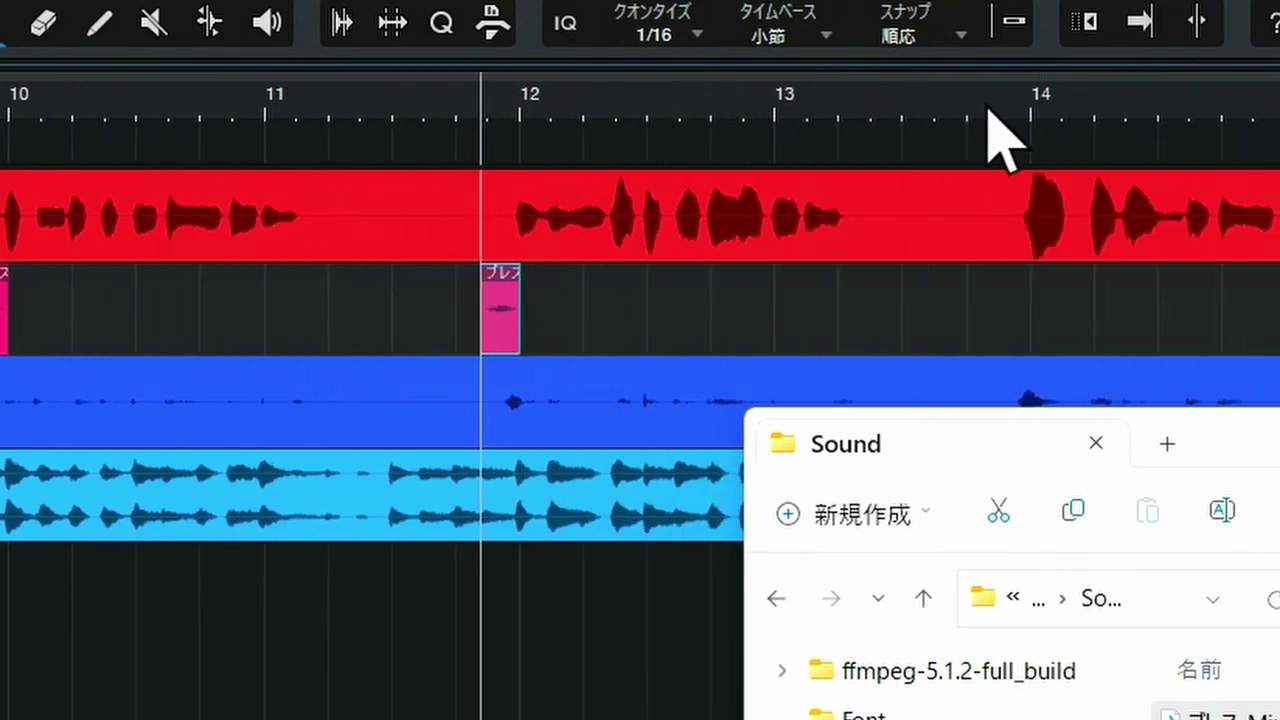
left_click(971, 113)
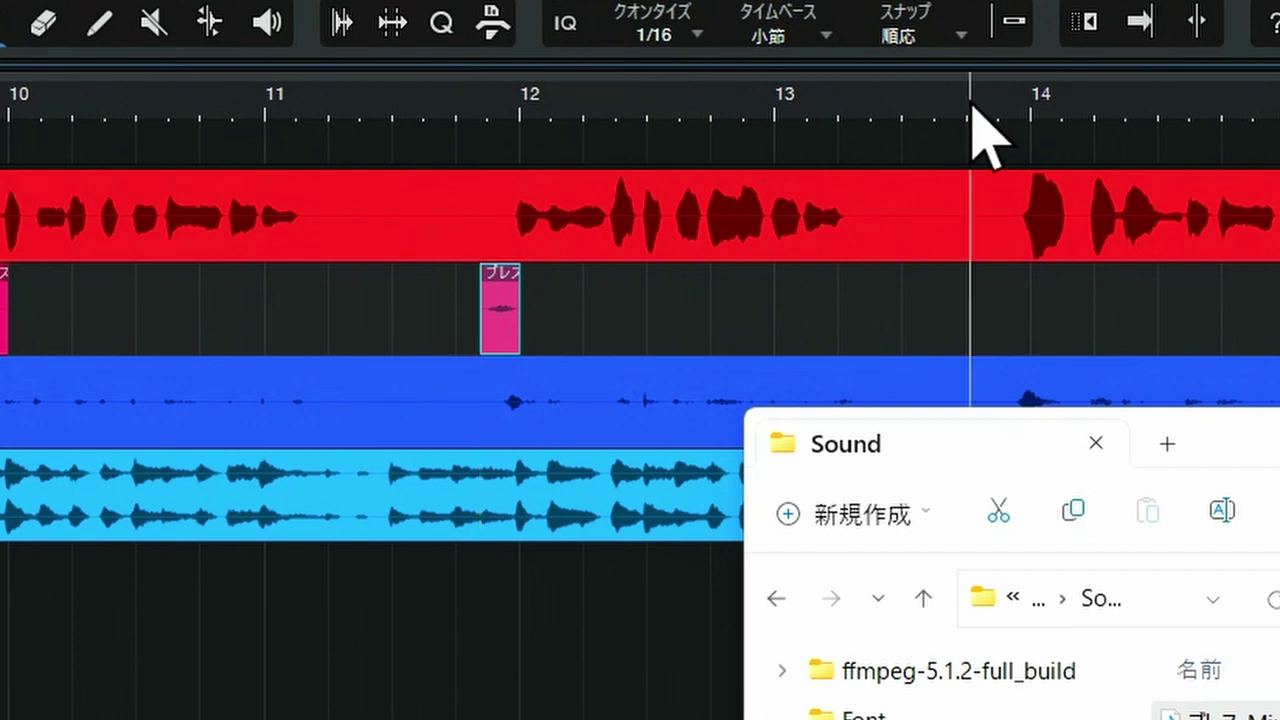
key("ctrl+v")
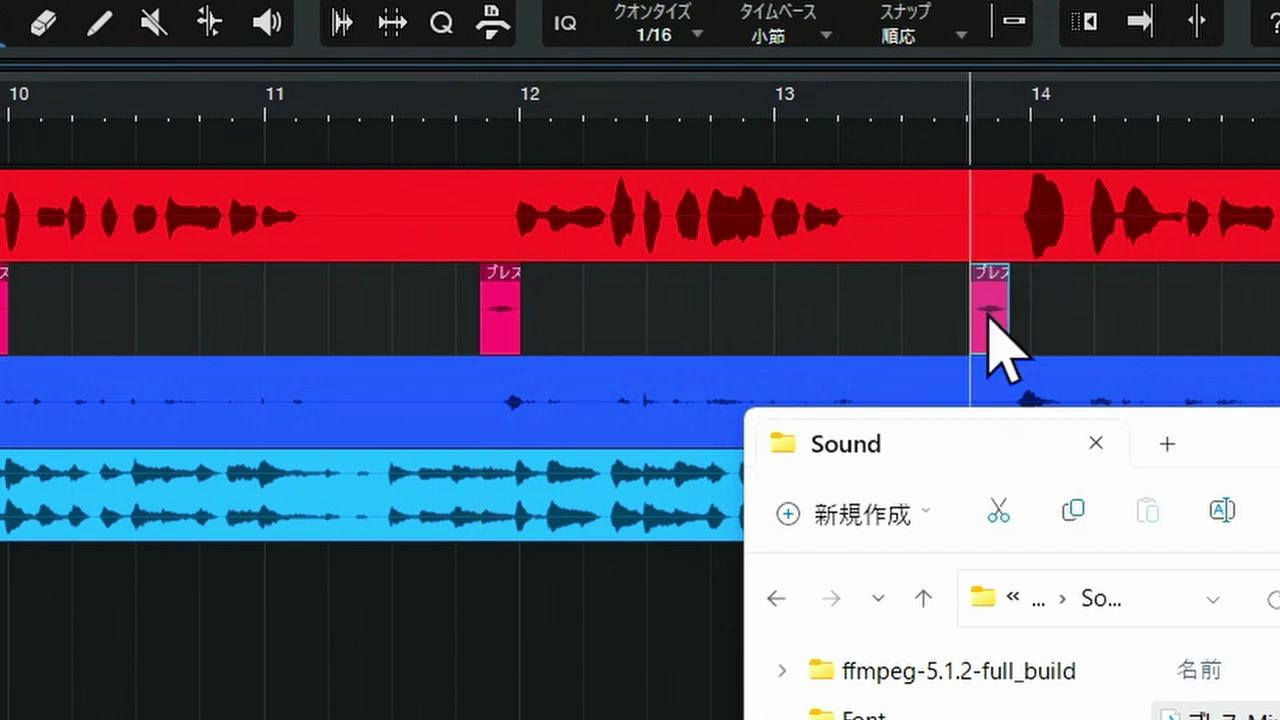
mouse_move(990, 320)
left_mouse_down()
mouse_move(1003, 334)
mouse_move(993, 318)
left_mouse_up()
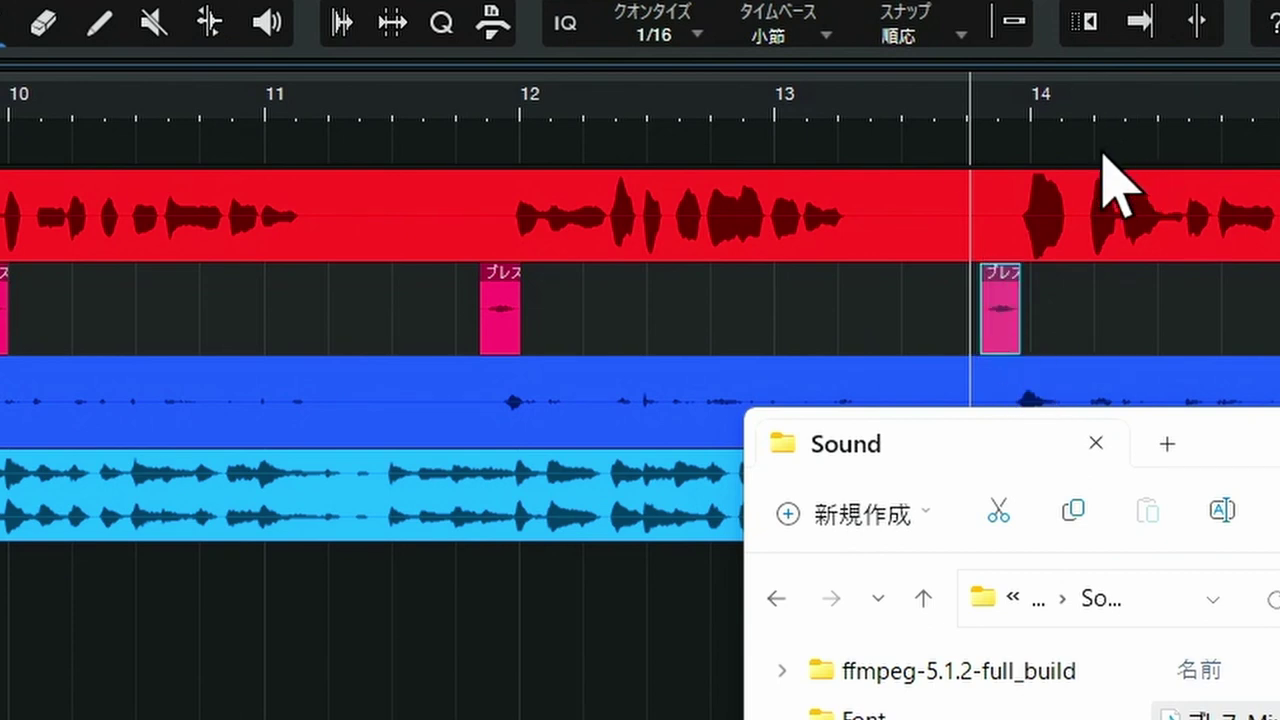
left_click_drag(999, 120, 780, 100)
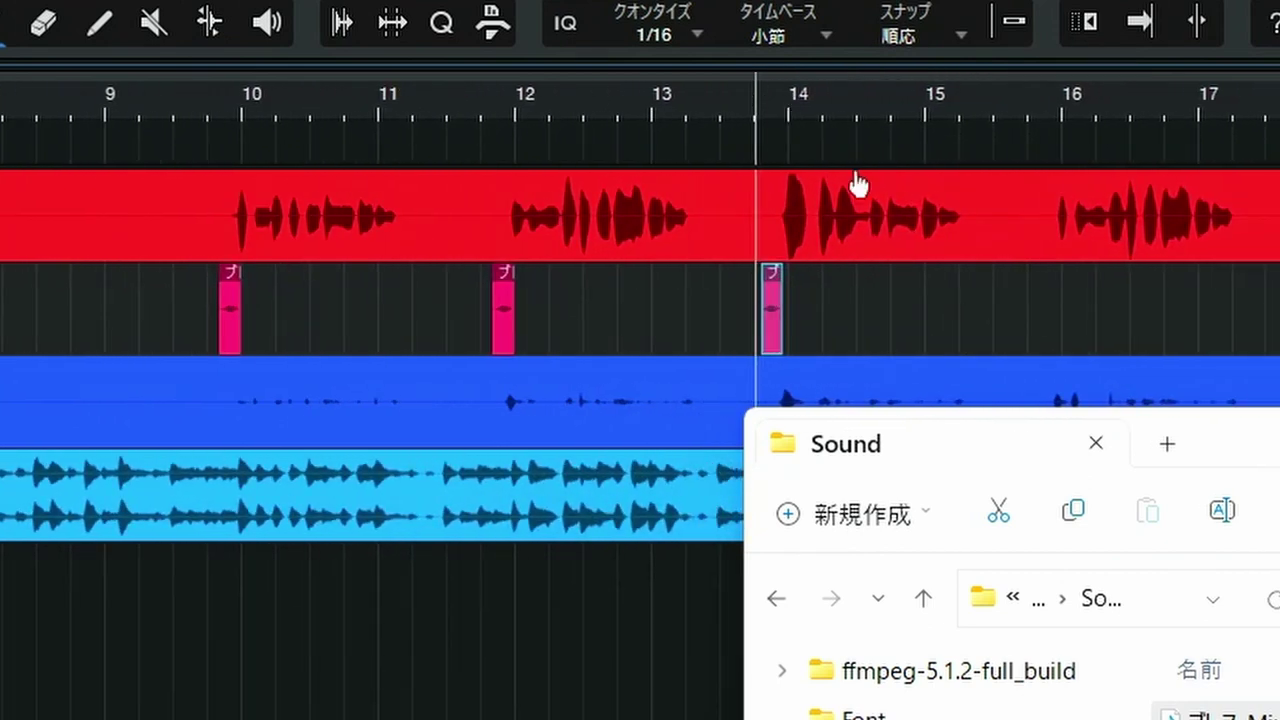
Paste a breath clip before the vocal phrase at bar 16 and nudge it closer to the phrase.
left_click(1022, 121)
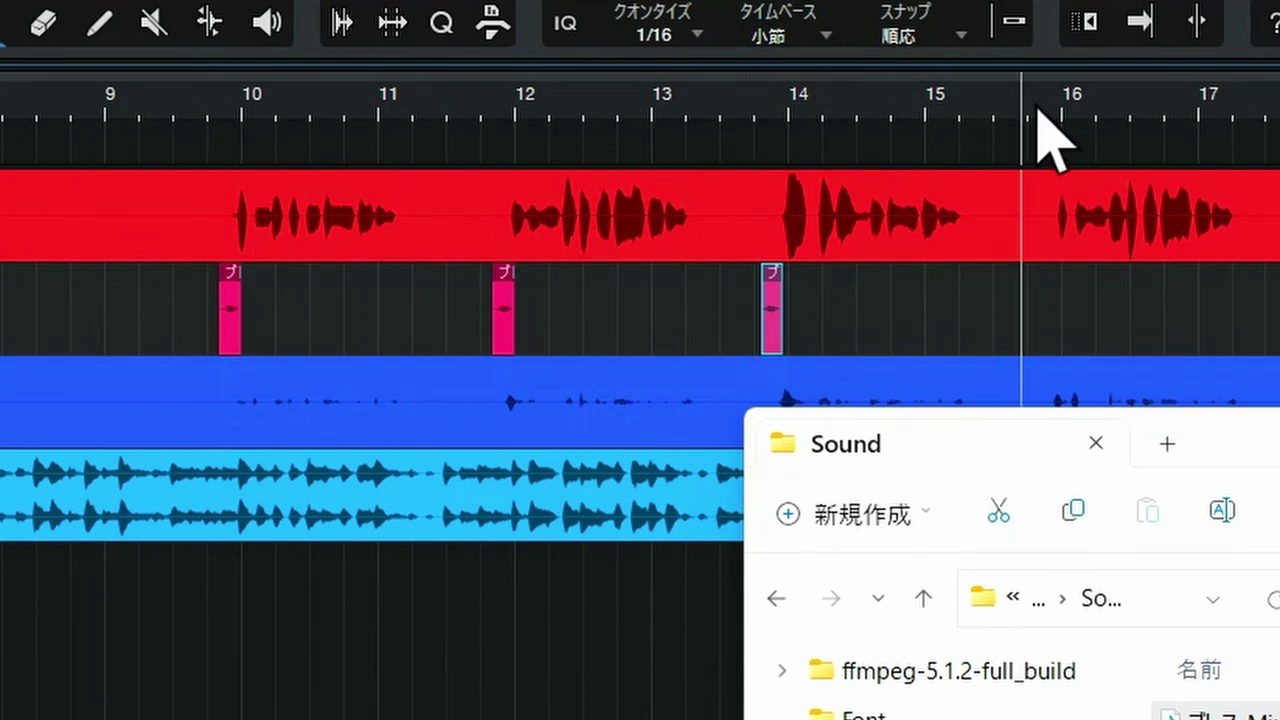
left_click(1029, 112)
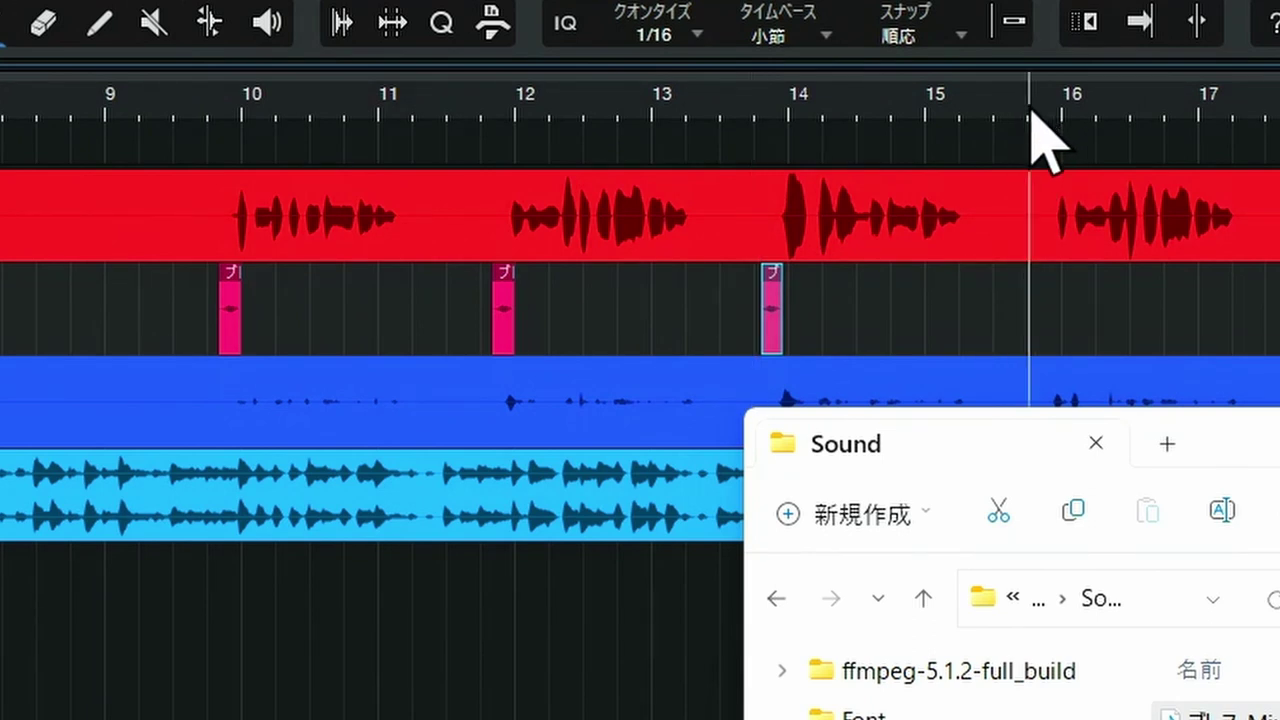
key("ctrl+v")
left_click_drag(1062, 108, 952, 145)
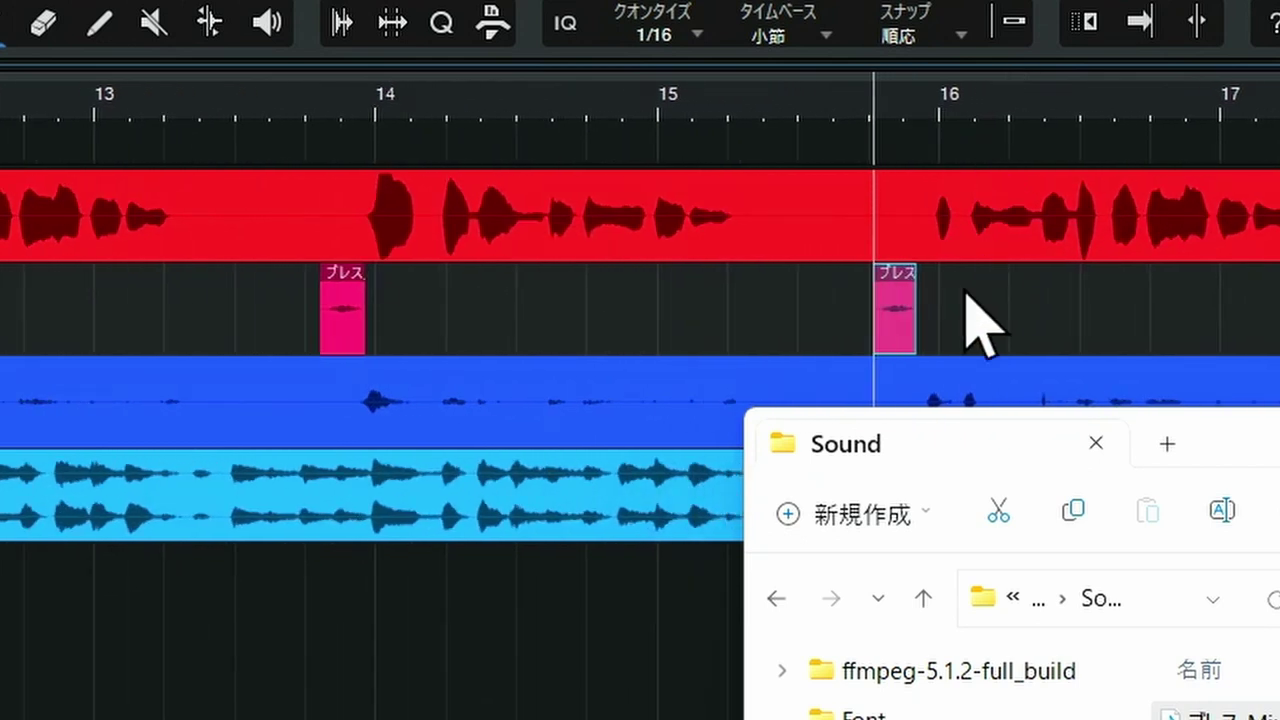
left_click_drag(905, 312, 934, 329)
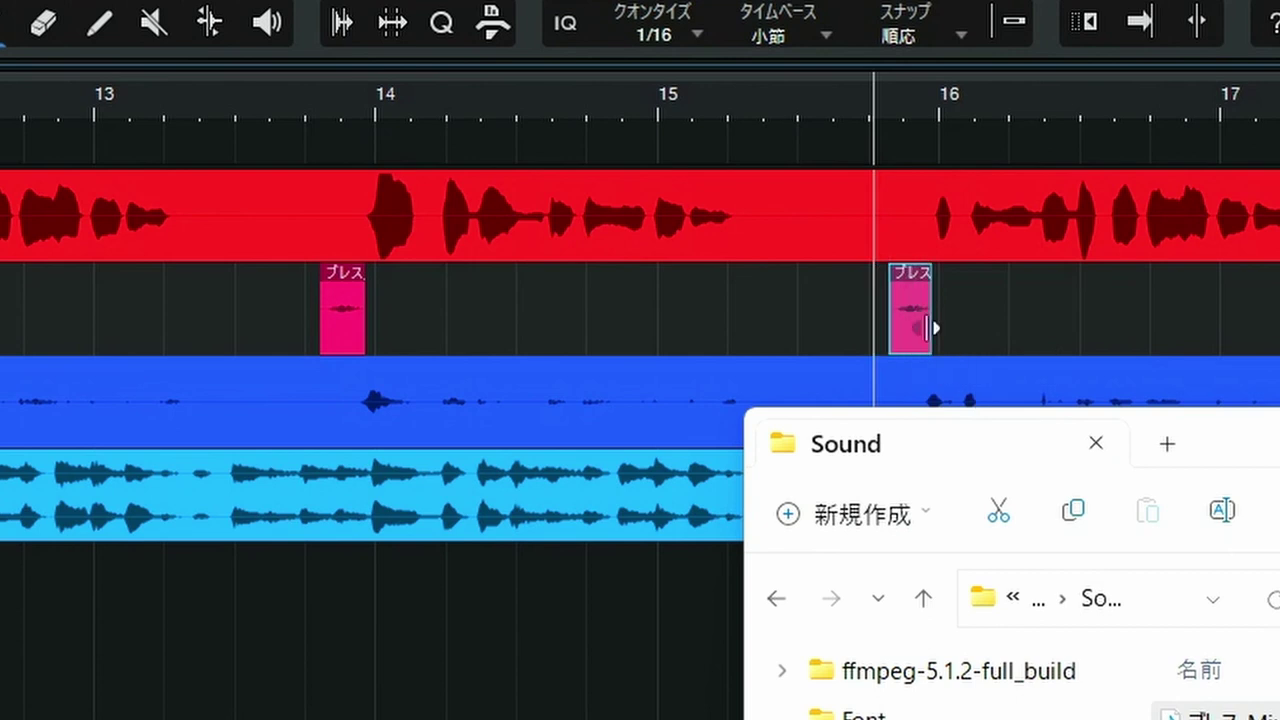
Place a breath clip just before the vocal phrase at bar 18, raise its clip volume and shift it slightly earlier.
left_click_drag(897, 137, 575, 115)
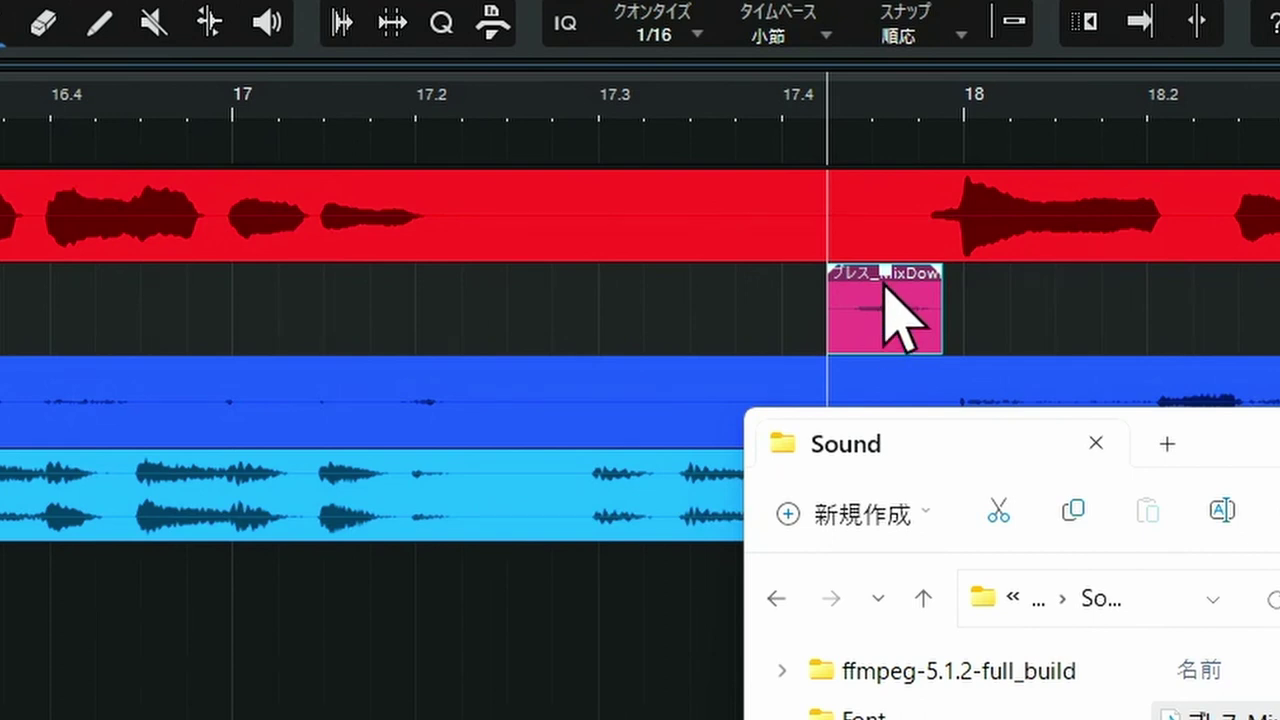
left_click_drag(888, 273, 887, 264)
mouse_move(880, 114)
left_mouse_down()
mouse_move(882, 80)
mouse_move(877, 117)
left_mouse_up()
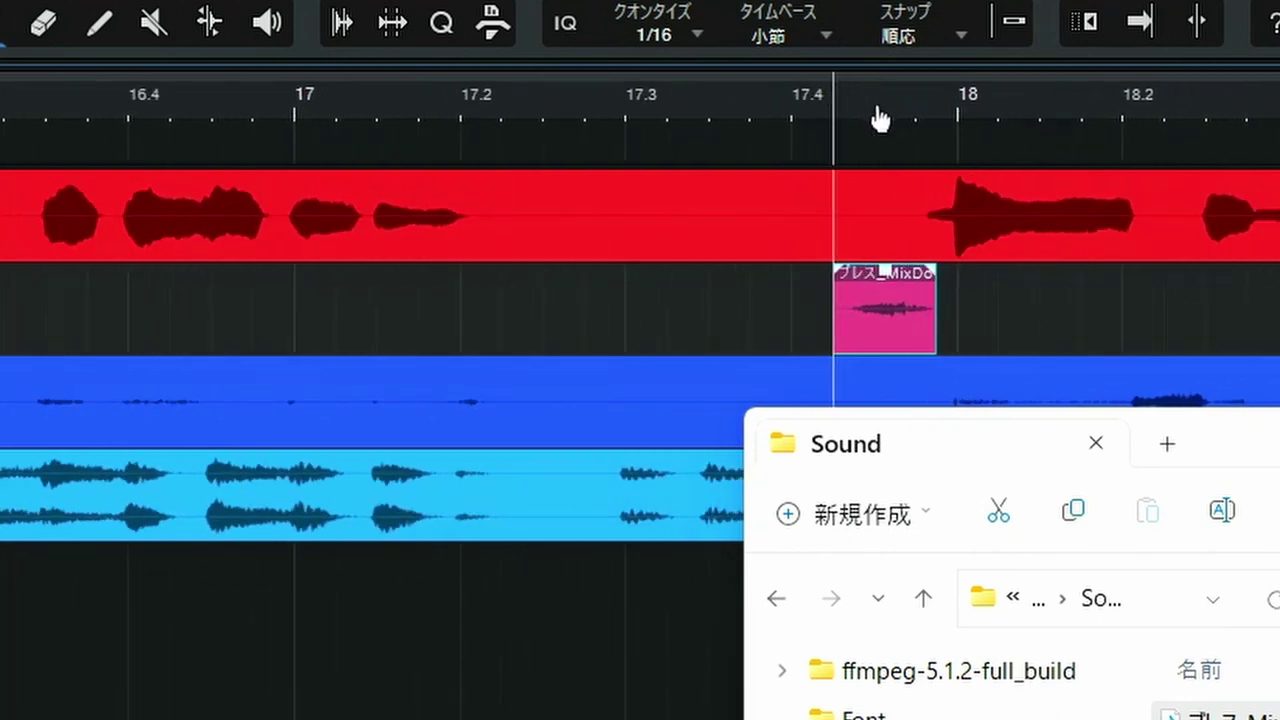
left_click_drag(912, 313, 898, 314)
left_click_drag(910, 92, 394, 40)
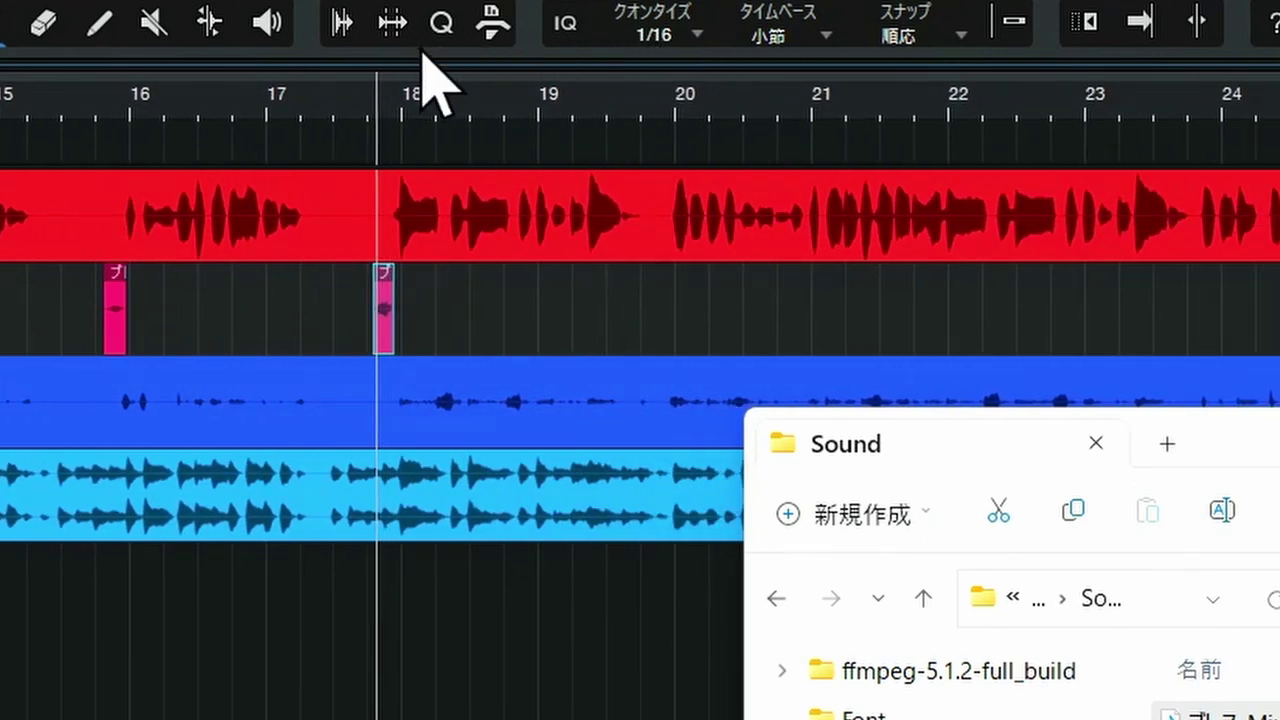
Play the song from just before bar 18 to check how the breath leads into the phrase.
left_click(366, 108)
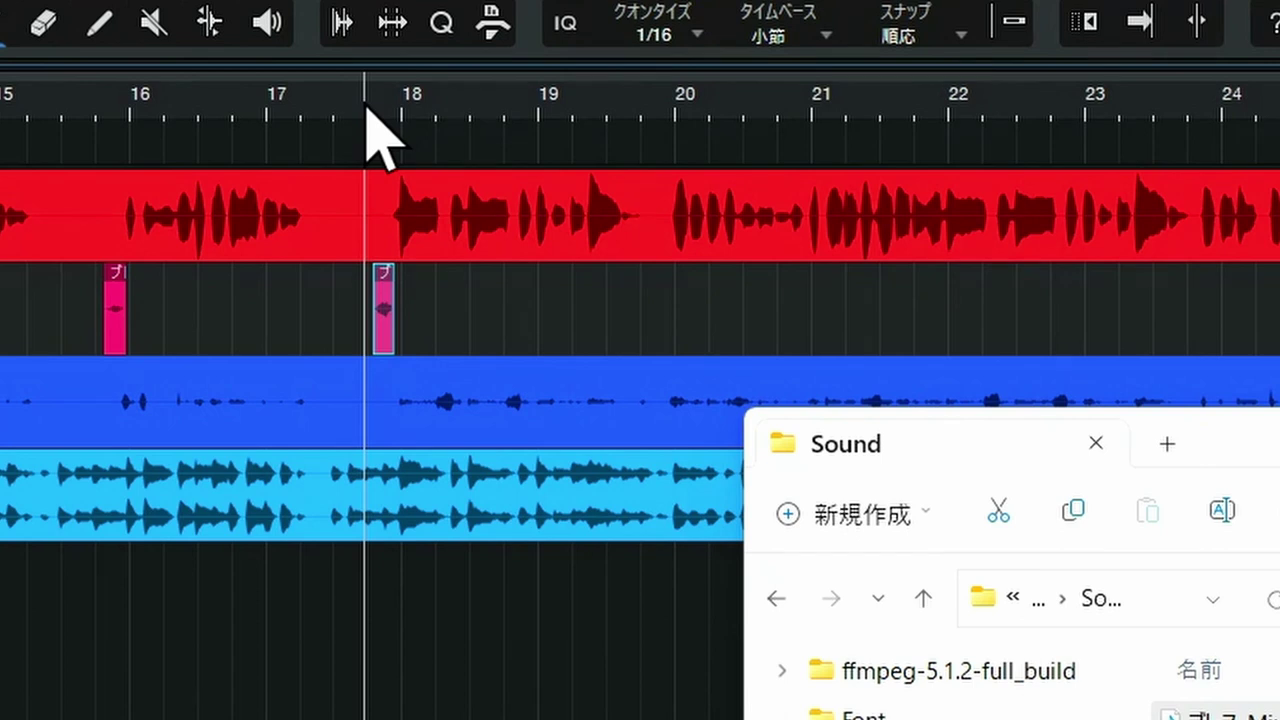
key("f")
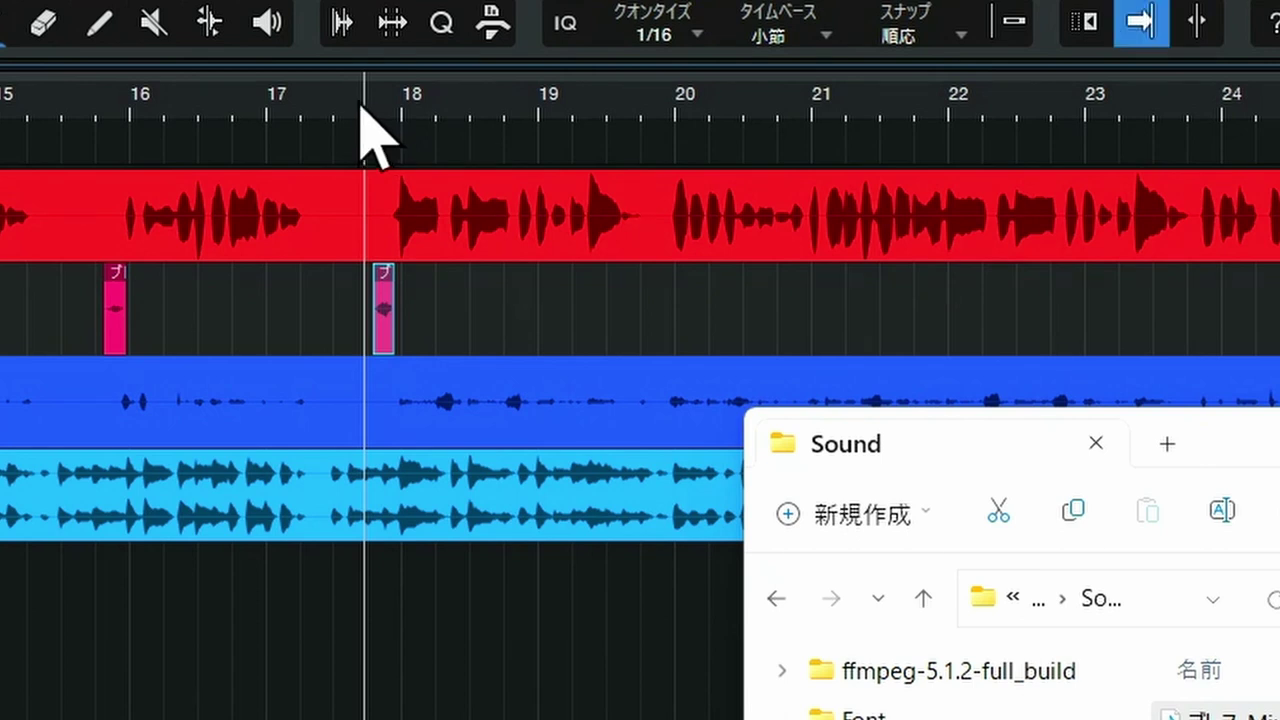
key("space")
left_click(359, 108)
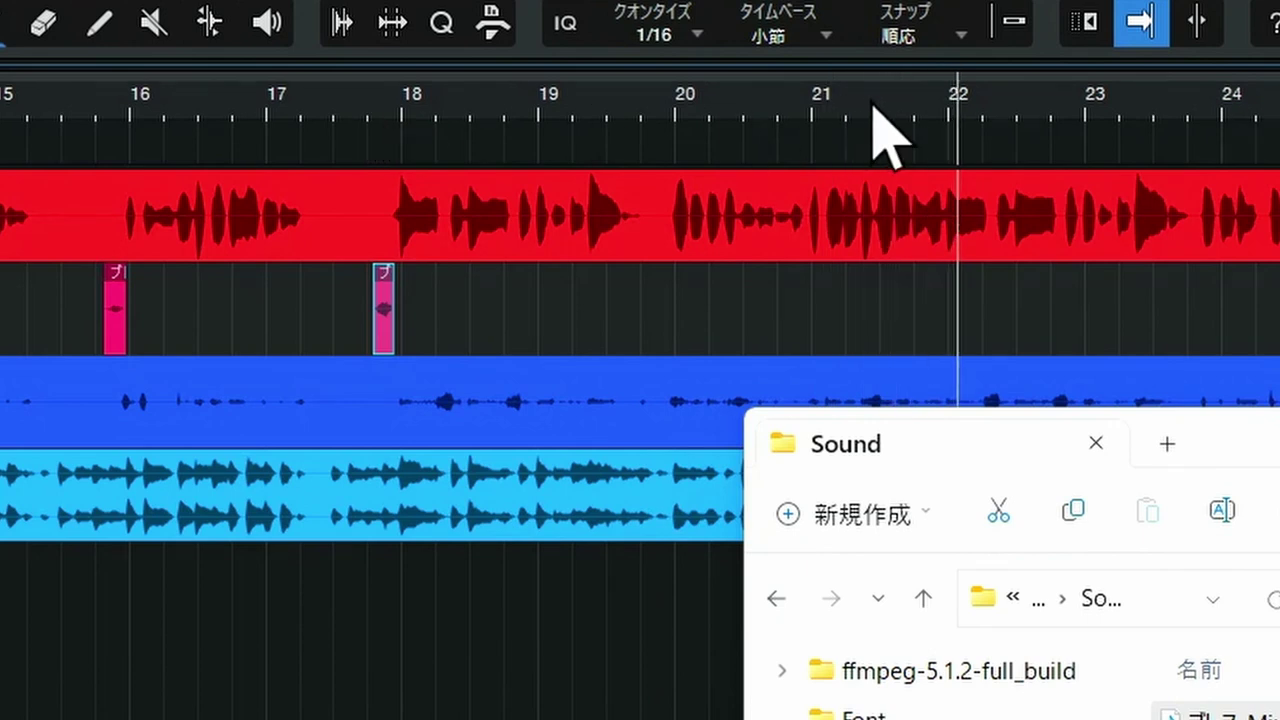
Audition the vocal from about 21.4 and paste a breath clip into the short gap just before bar 22.
left_click_drag(929, 137, 937, 200)
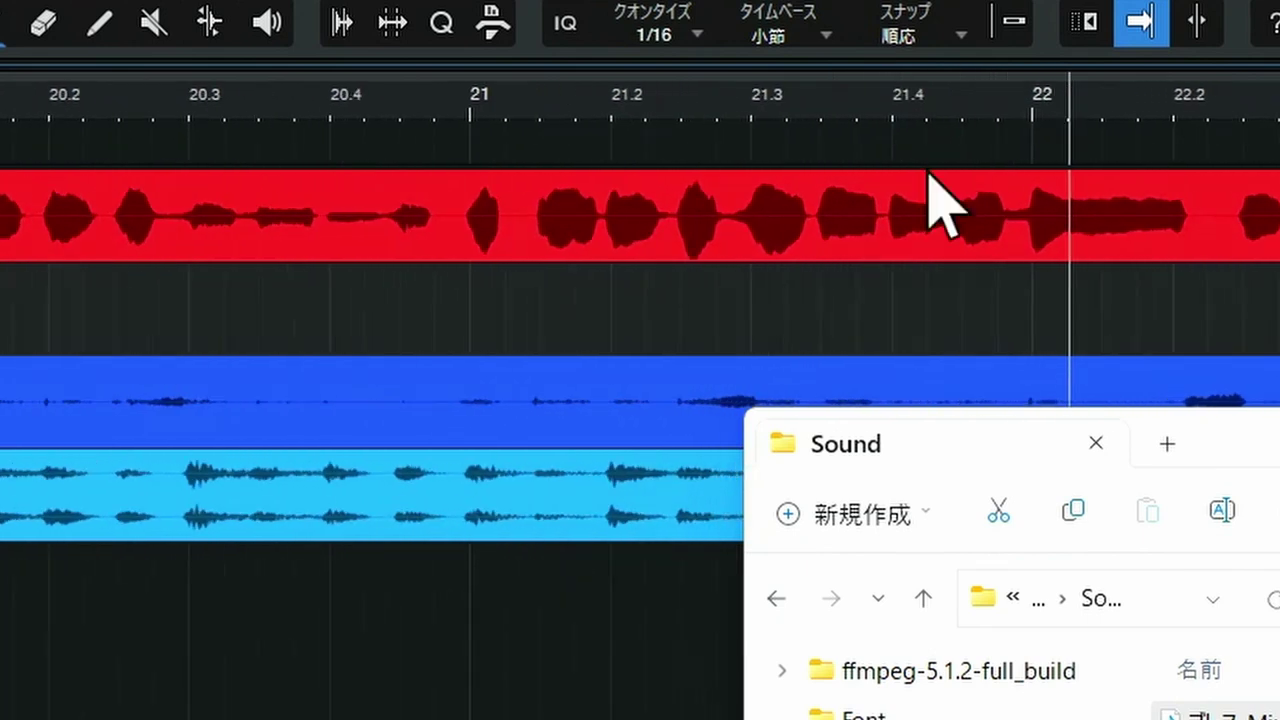
left_click(888, 113)
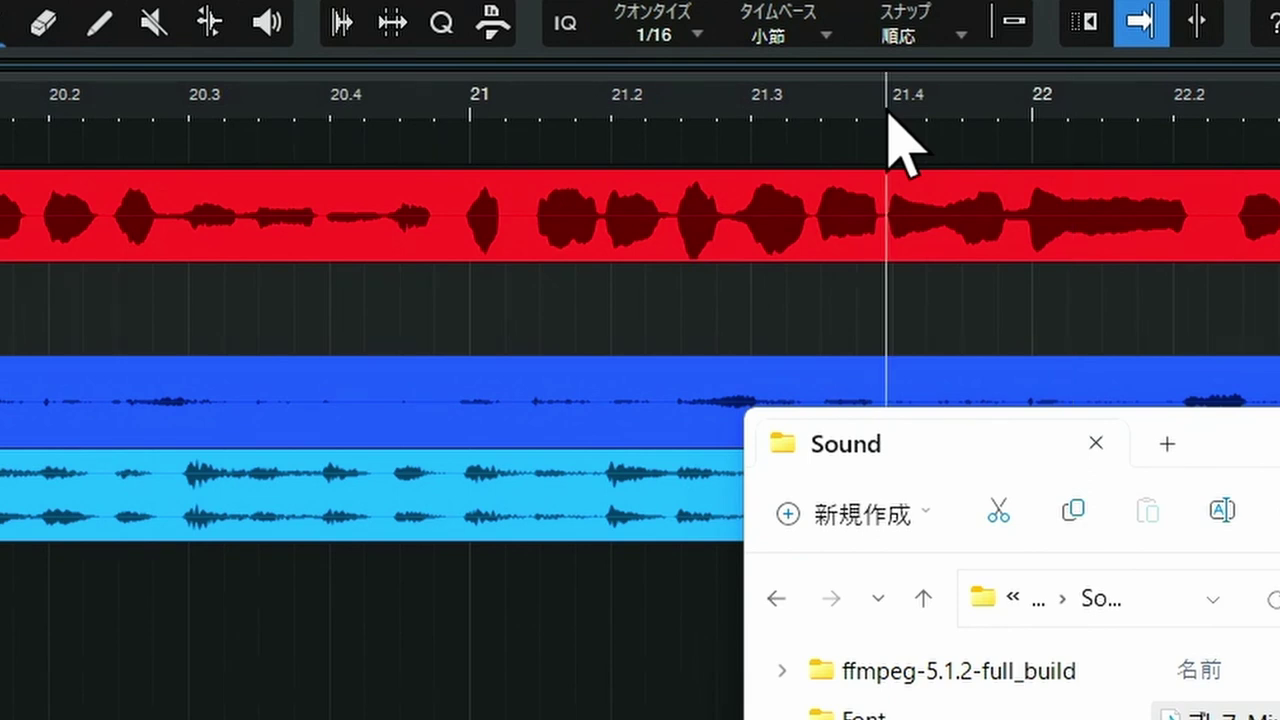
key("space")
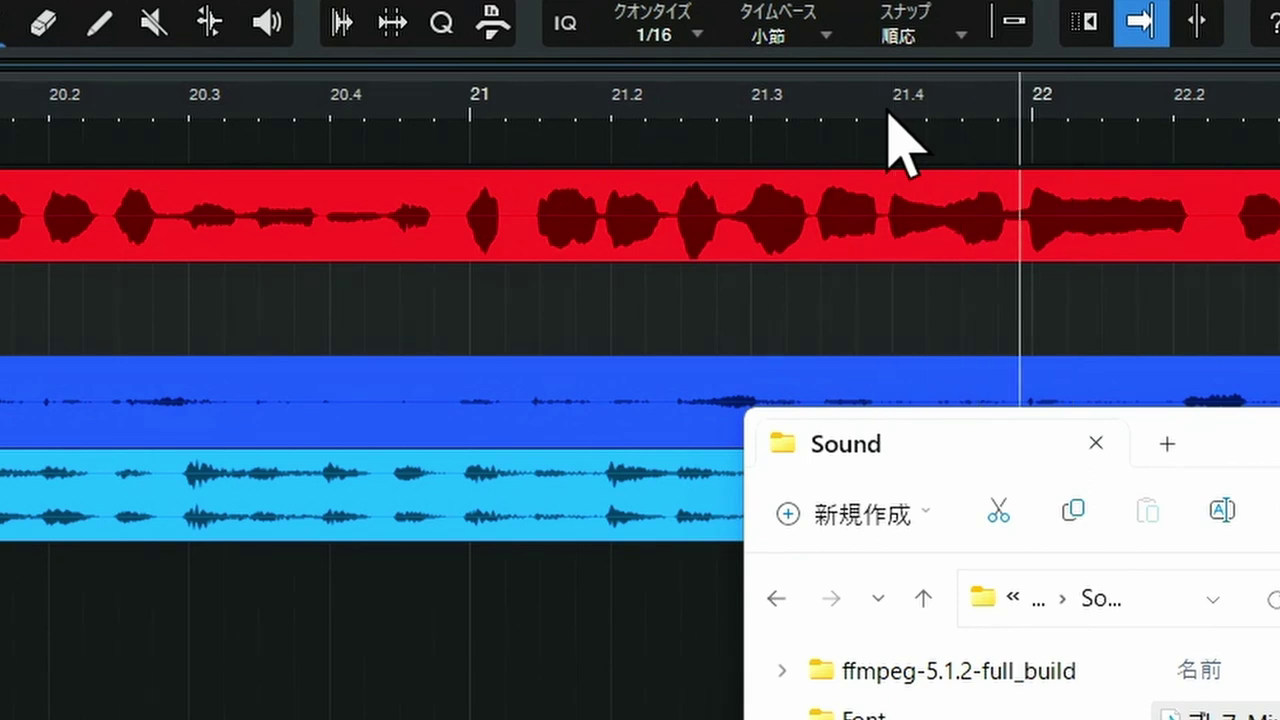
left_click_drag(888, 113, 890, 94)
left_click_drag(980, 116, 986, 183)
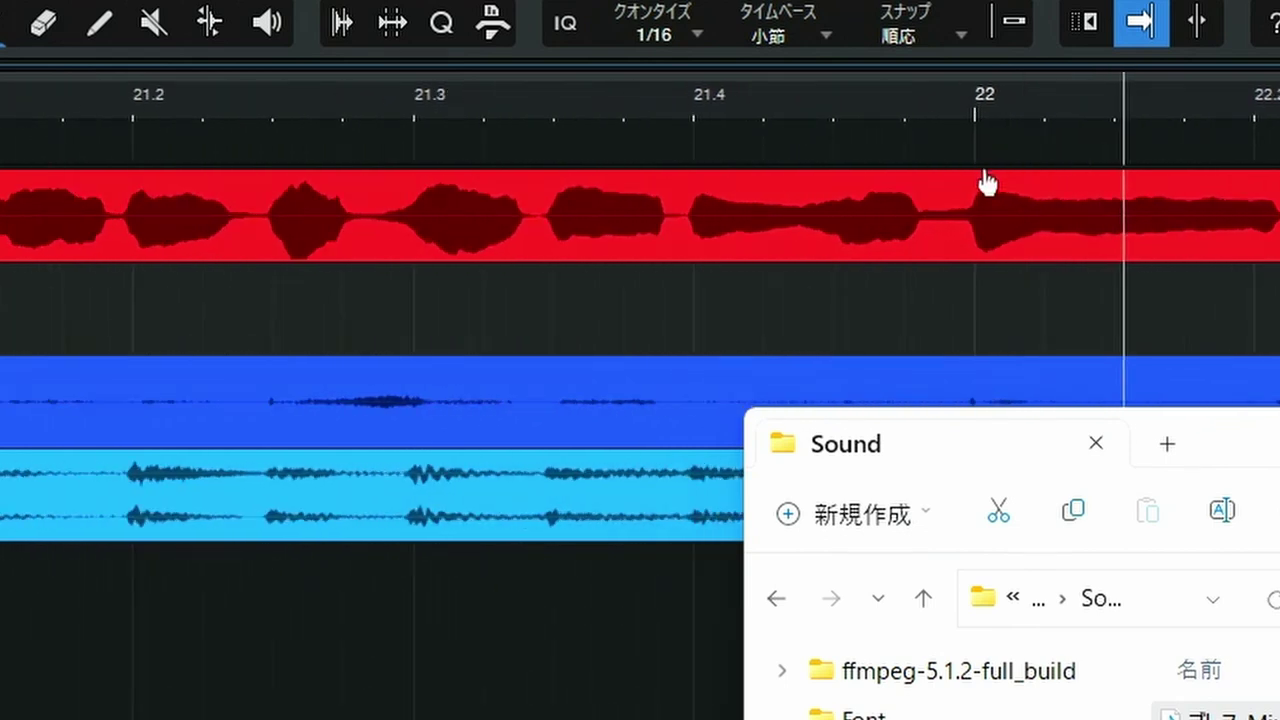
left_click(921, 117)
key("ctrl+v")
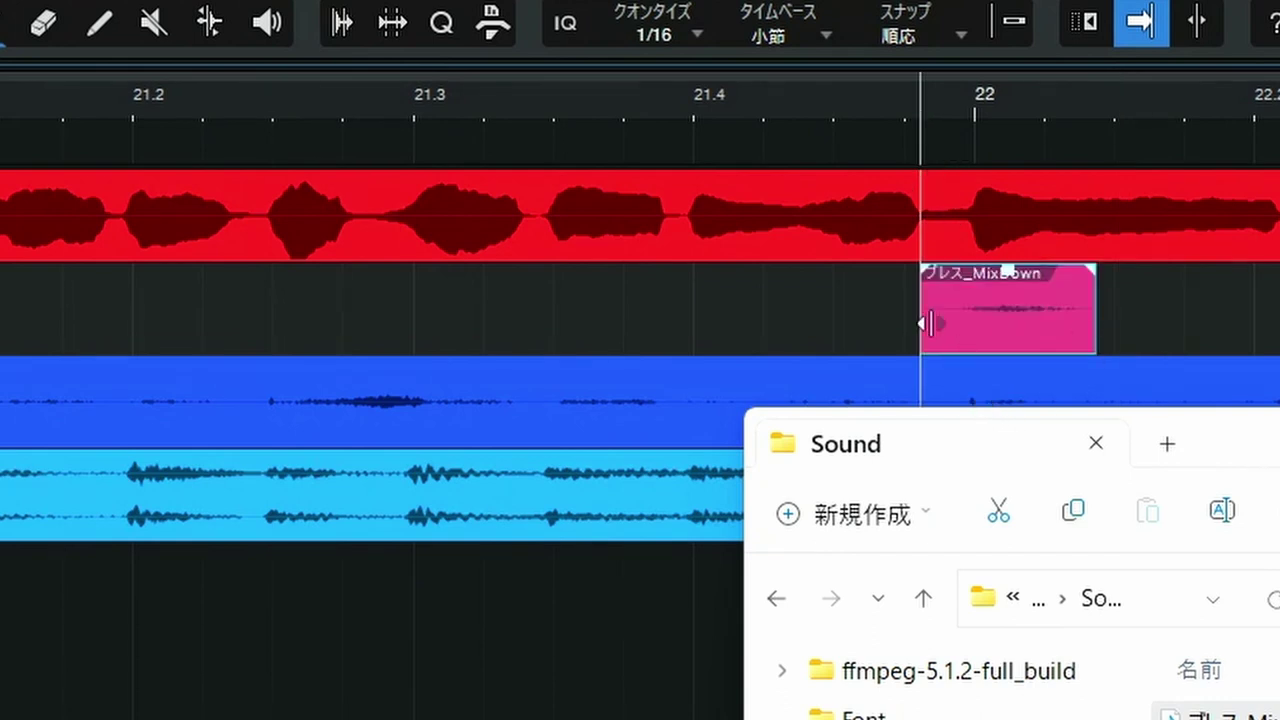
Trim the pasted breath clip to fit the short gap before bar 22, raise its volume and audition it.
left_click_drag(923, 323, 962, 326)
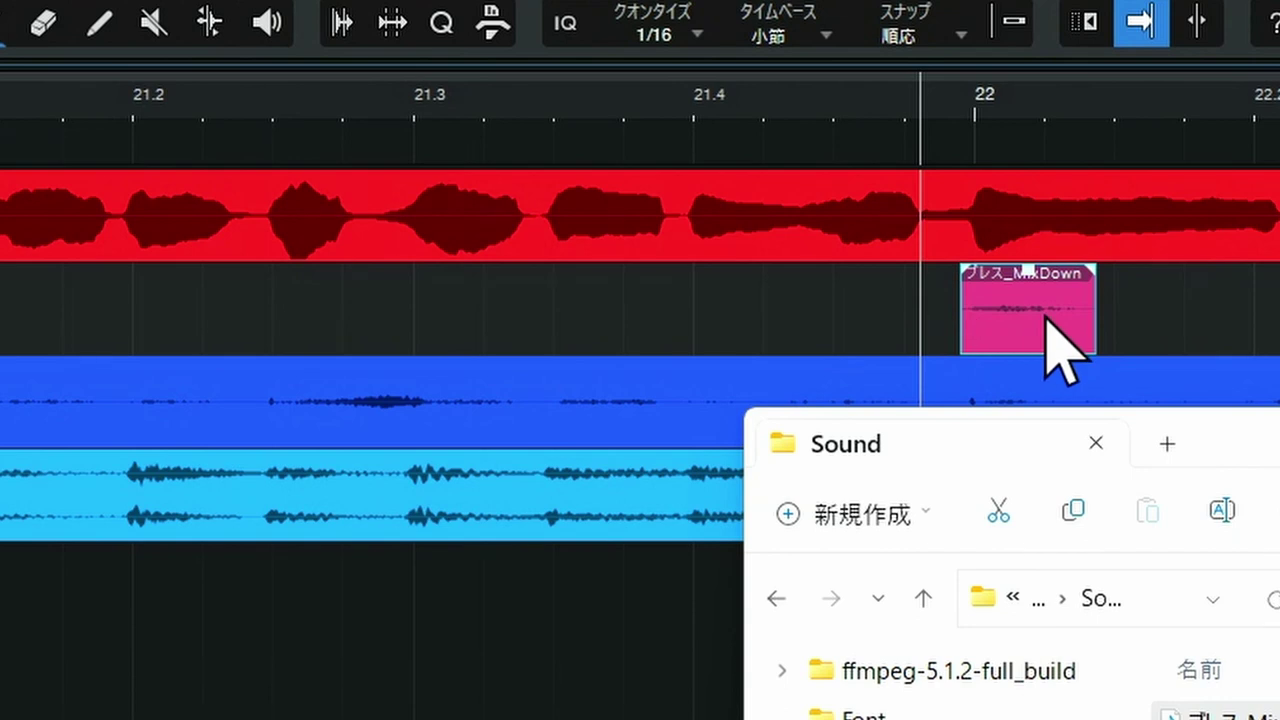
left_click_drag(1046, 314, 1003, 318)
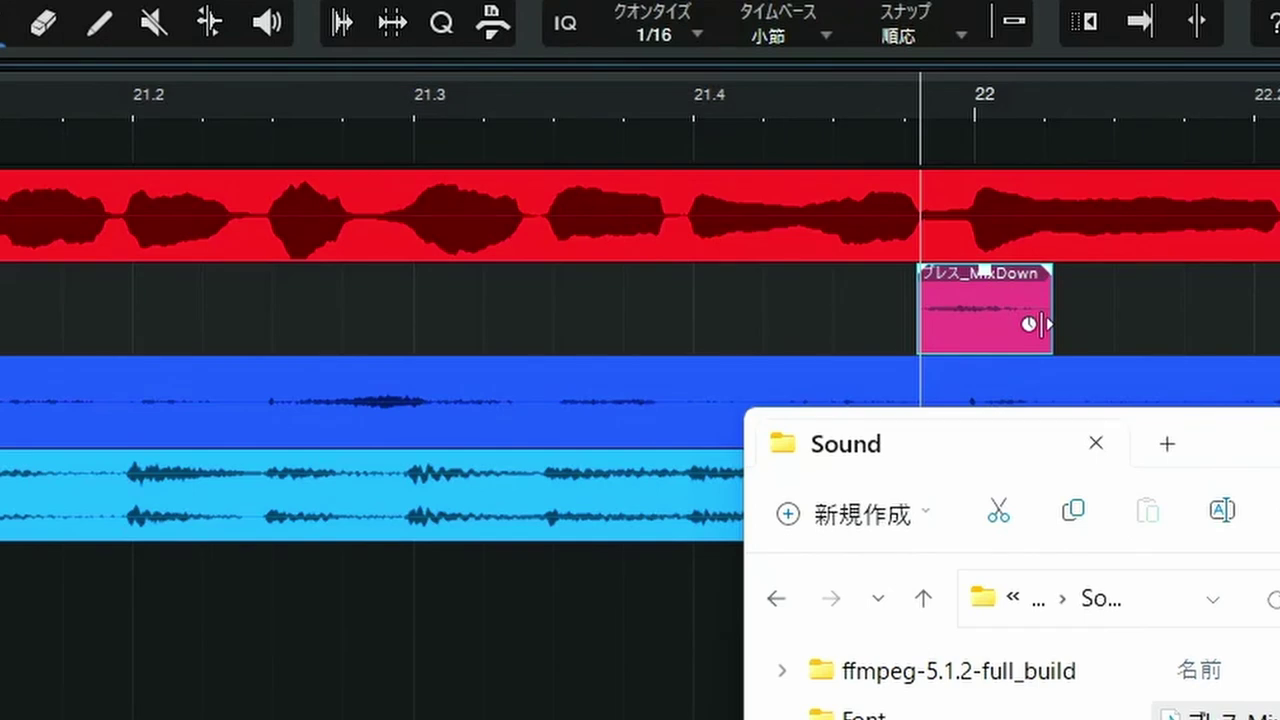
left_click_drag(1040, 324, 980, 325)
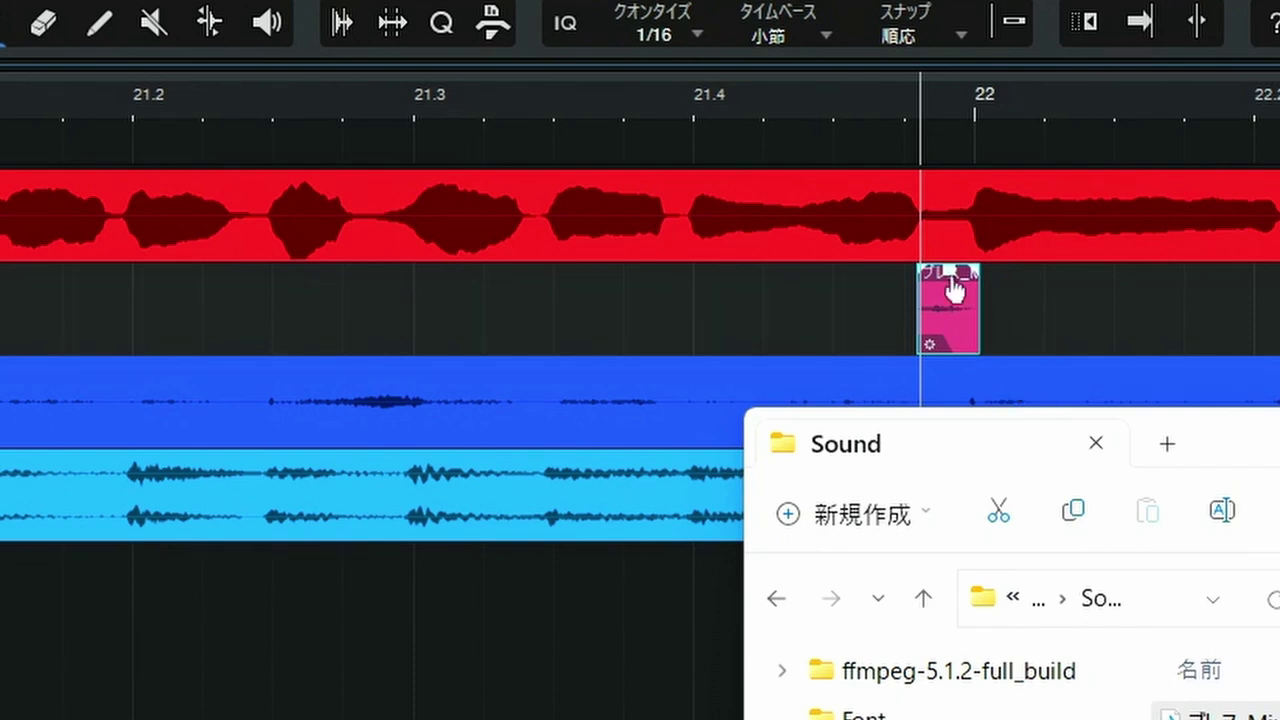
left_click_drag(953, 287, 950, 276)
left_click(660, 103)
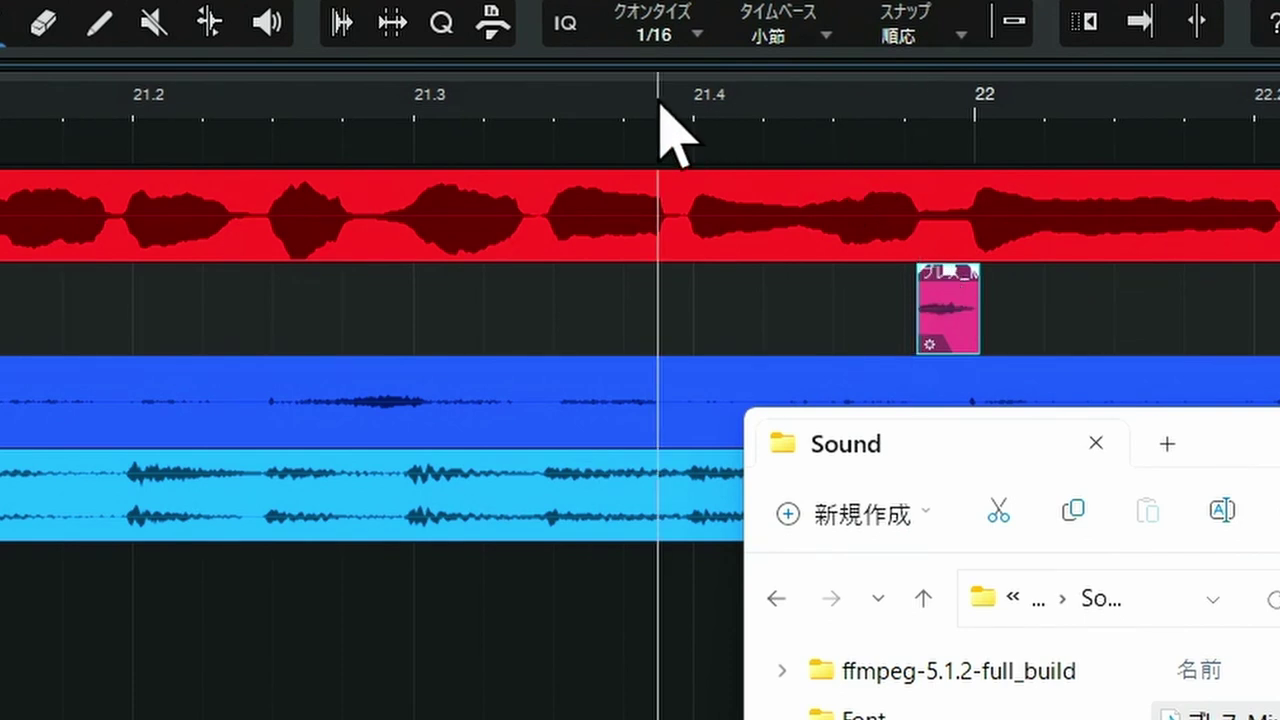
key("space")
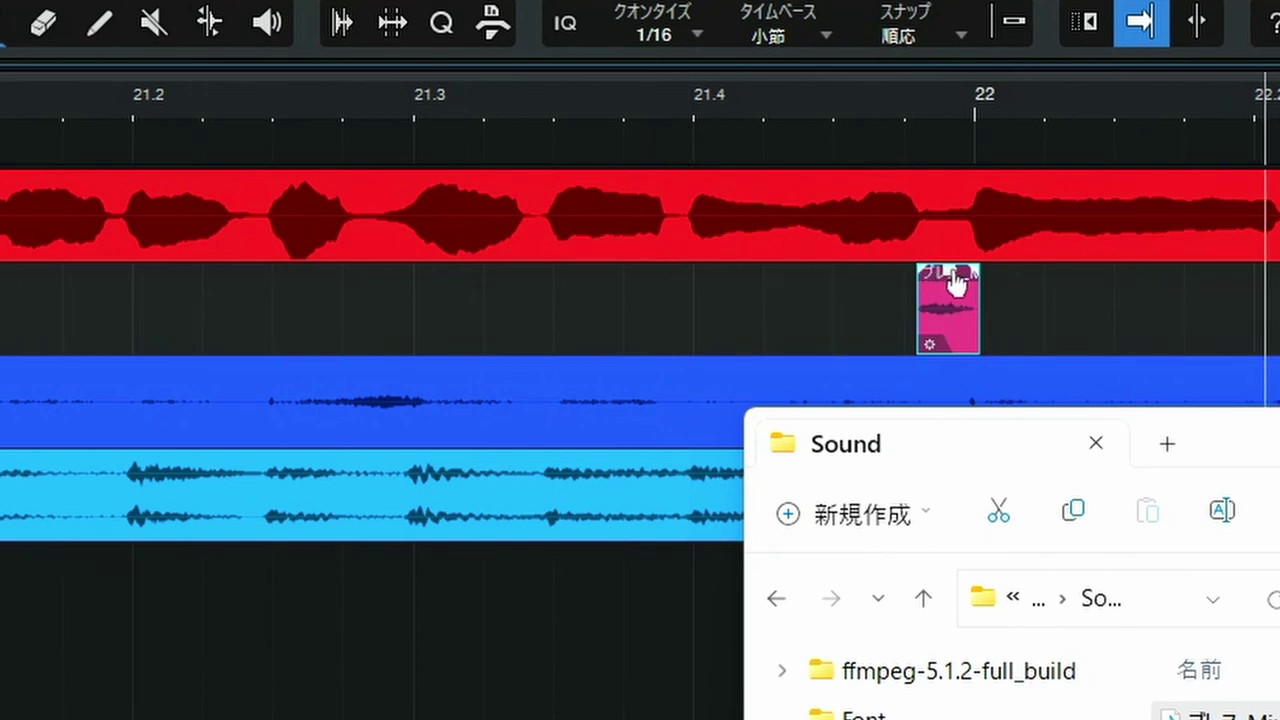
Boost the bar 22 breath clip further, shift it slightly later and trim its end just before bar 22, checking by playback.
left_click_drag(954, 276, 950, 316)
left_click(952, 320)
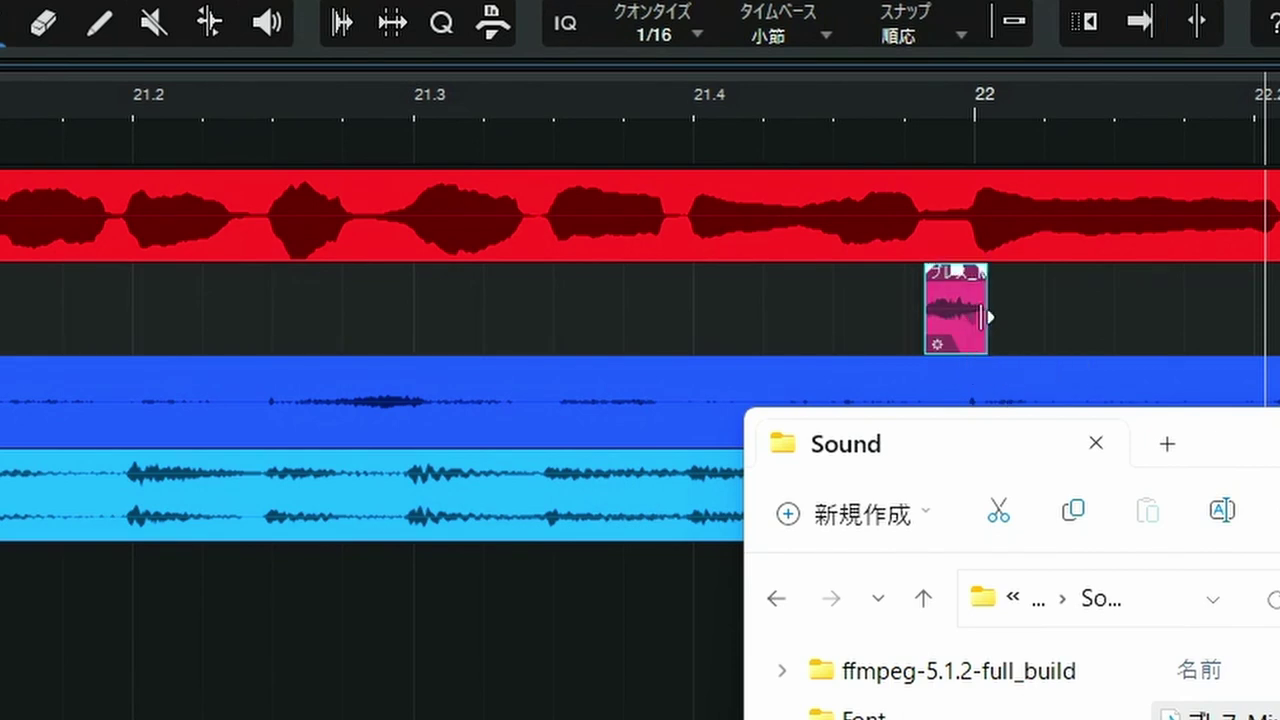
left_click_drag(983, 316, 968, 320)
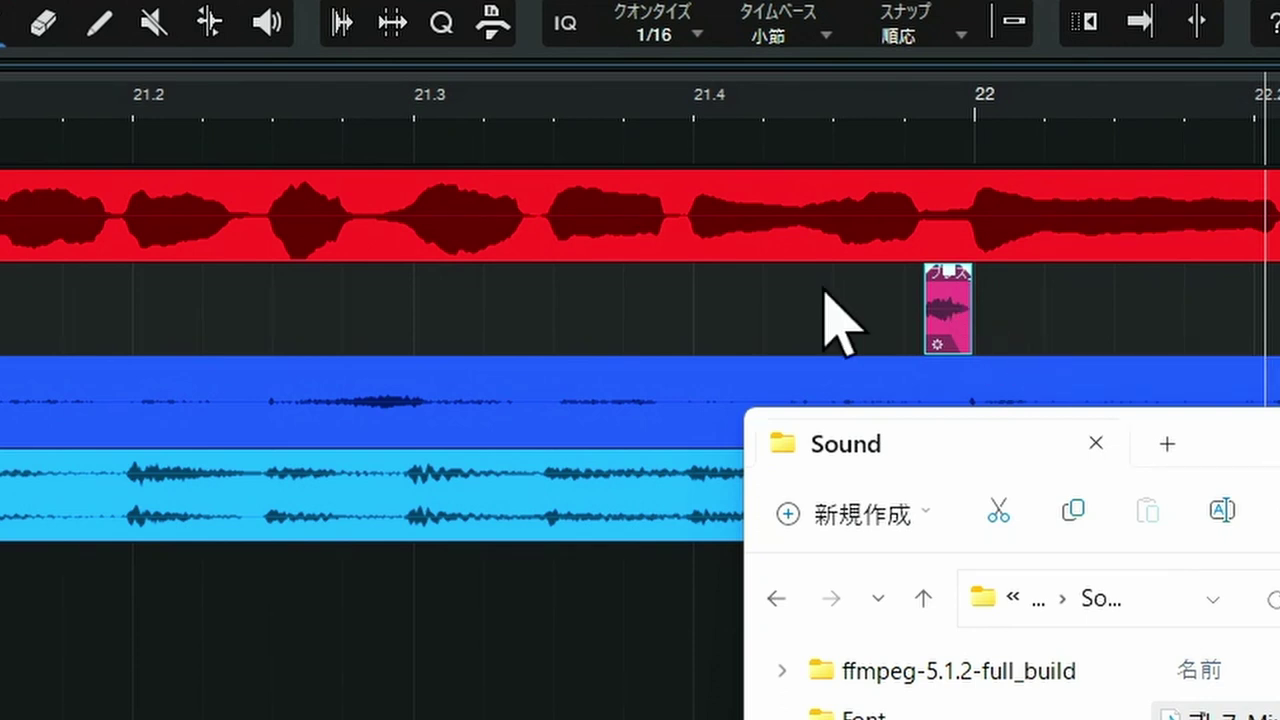
left_click(420, 100)
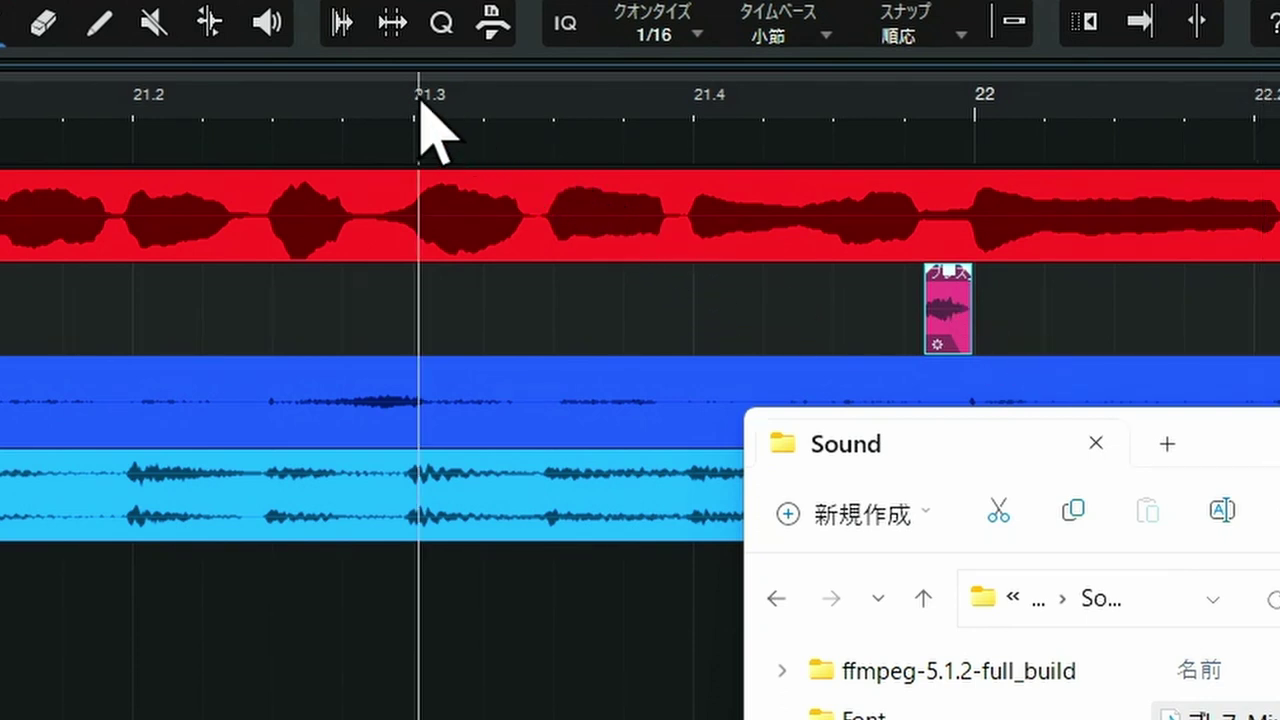
key("space")
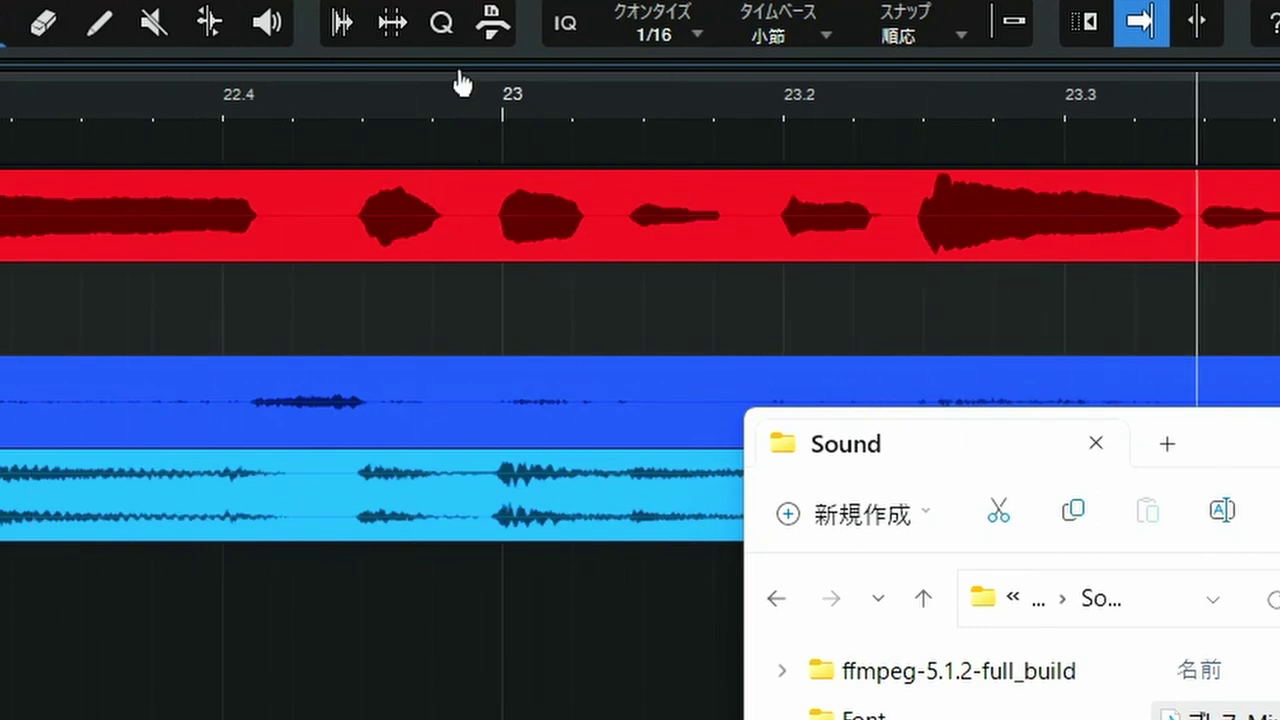
Add a breath clip before the vocal phrase at bar 24 and set the ブレス track's volume to +3.0 dB.
left_click_drag(462, 82, 508, 5)
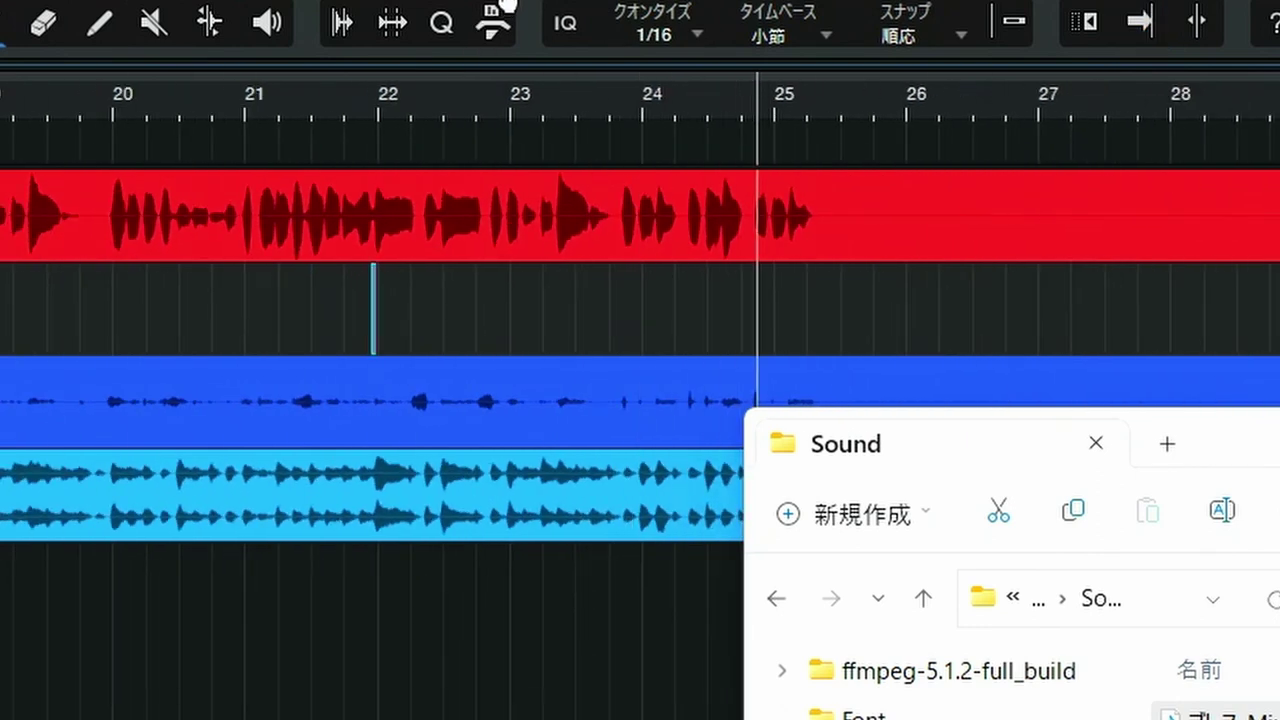
key("f")
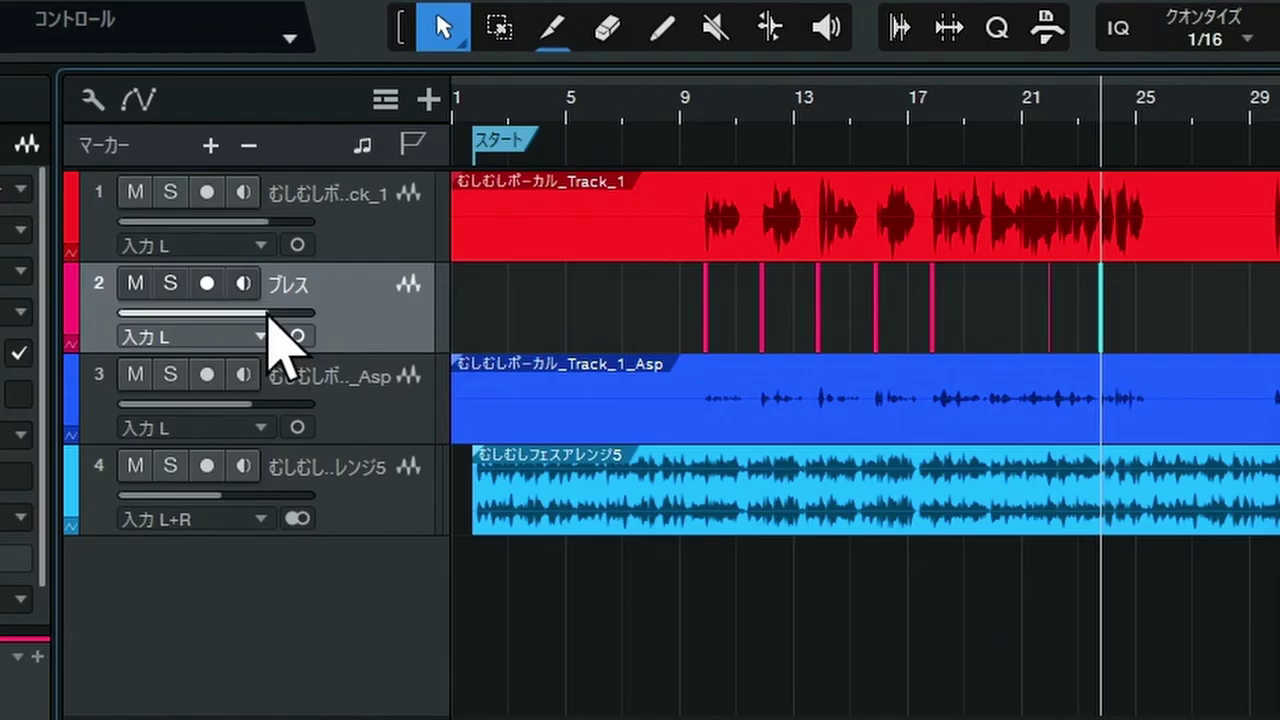
left_click_drag(234, 173, 239, 175)
left_click_drag(278, 317, 282, 319)
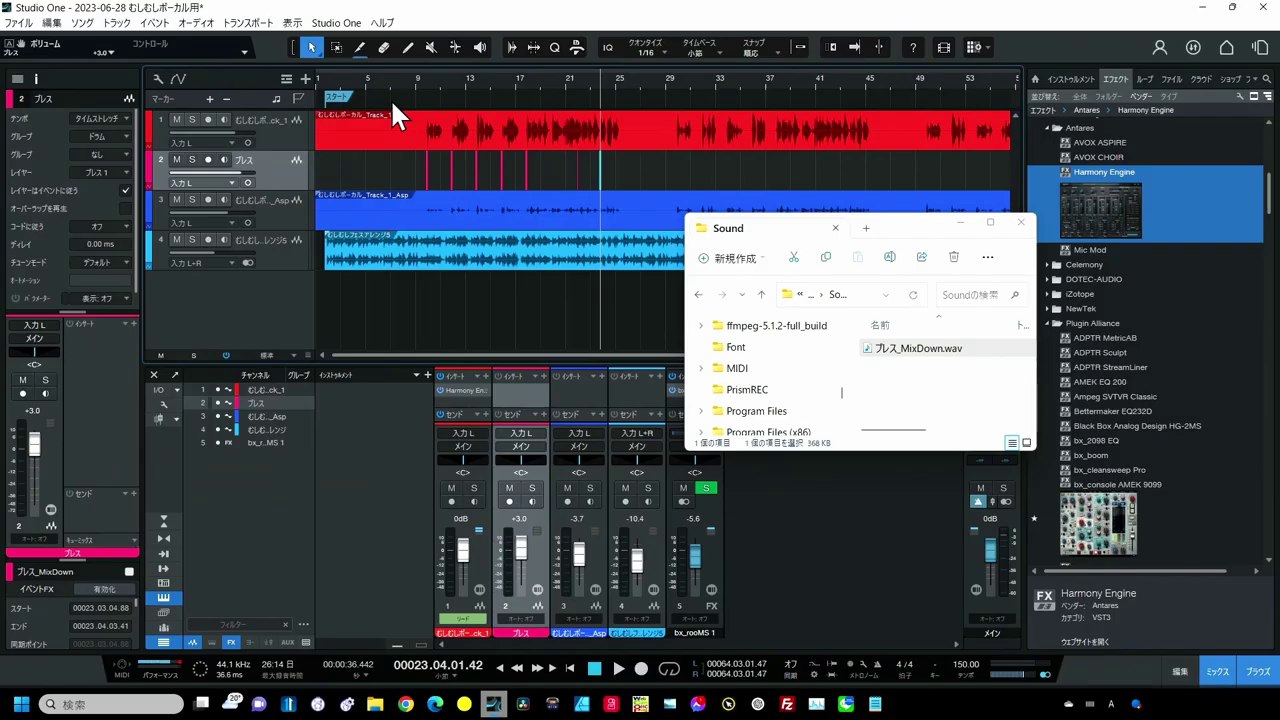
Mute the むしむしフェスアレンジ5 backing track and play the vocal with its breaths from before bar 10.
left_click(176, 240)
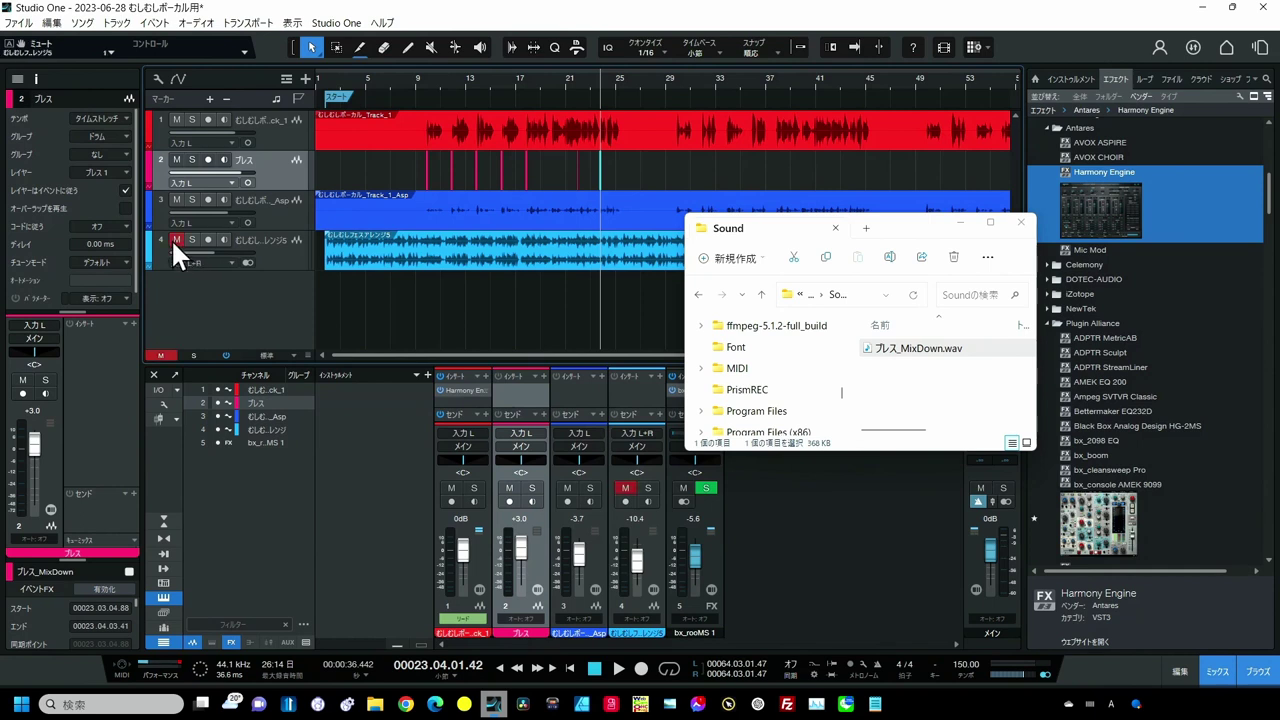
left_click(403, 76)
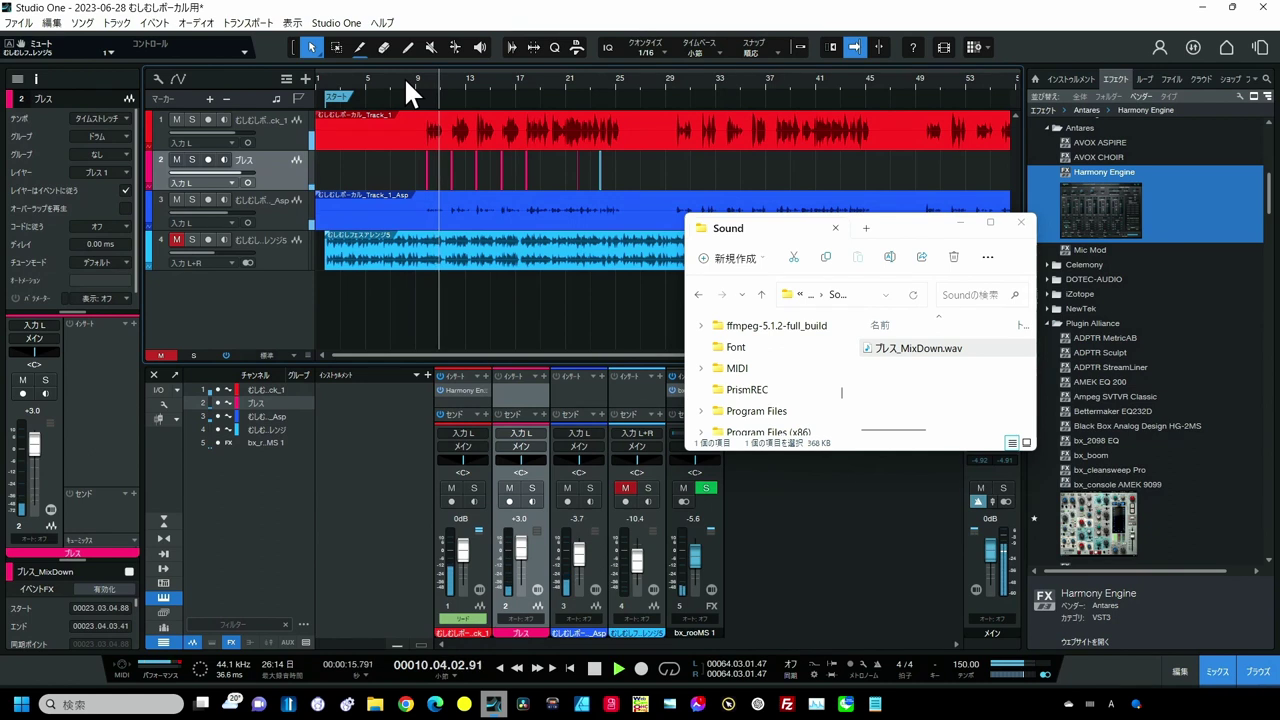
Move the breath clips before bars 10 and 12 slightly earlier, leaving more space before each vocal phrase.
left_click_drag(424, 84, 442, 160)
left_click_drag(547, 169, 539, 169)
left_click_drag(536, 86, 546, 57)
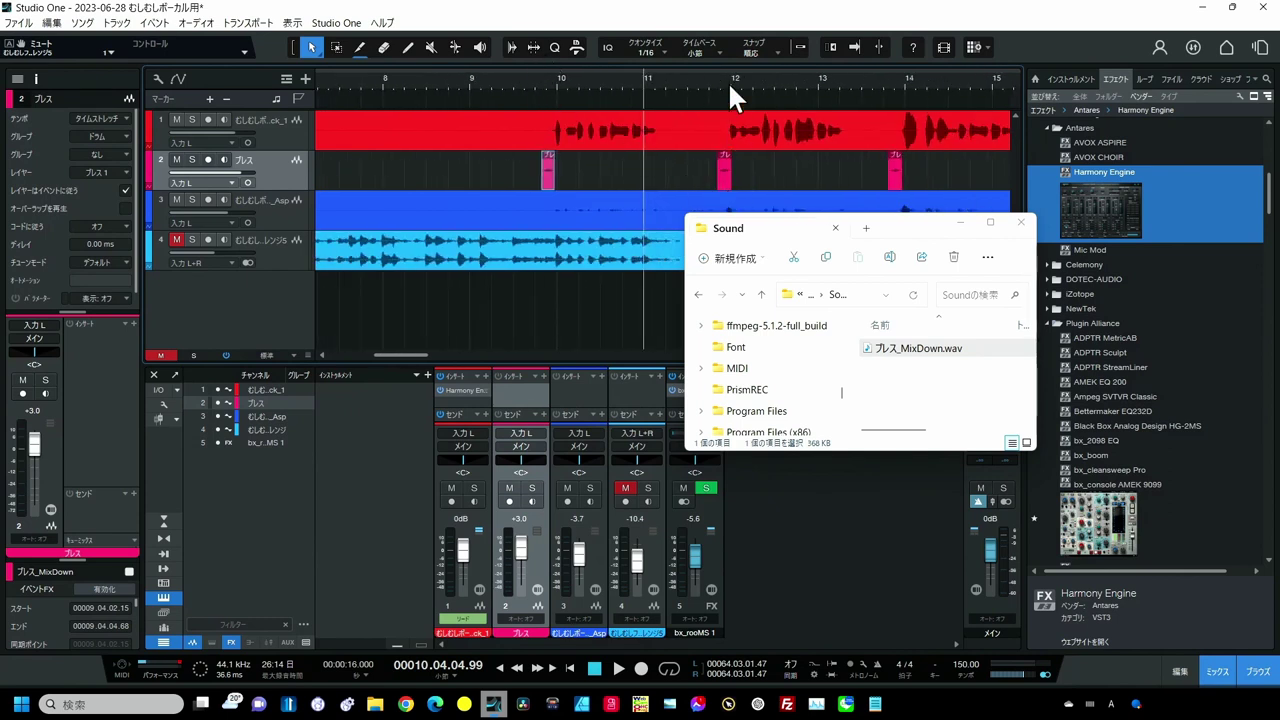
left_click_drag(730, 87, 732, 104)
left_click_drag(716, 170, 712, 173)
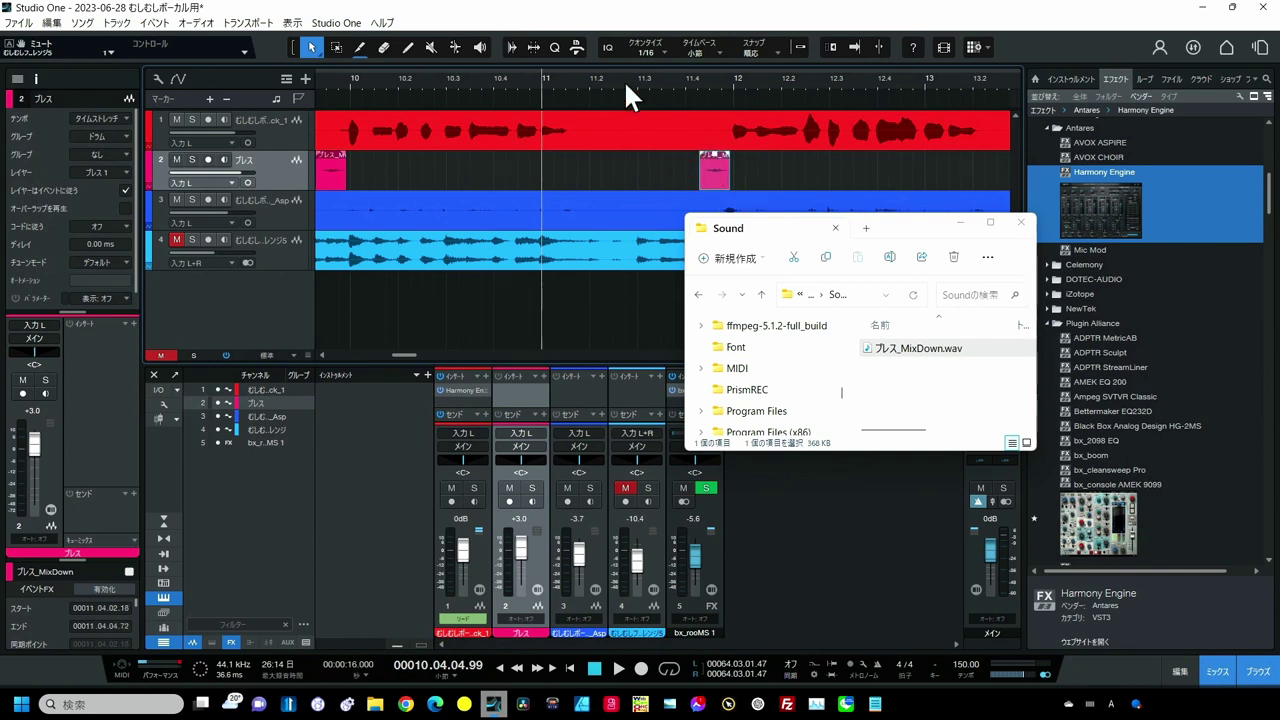
left_click_drag(627, 95, 614, 51)
Play the vocal from about bar 9 and lower the ブレス track's volume to -1.4 dB.
left_click(556, 93)
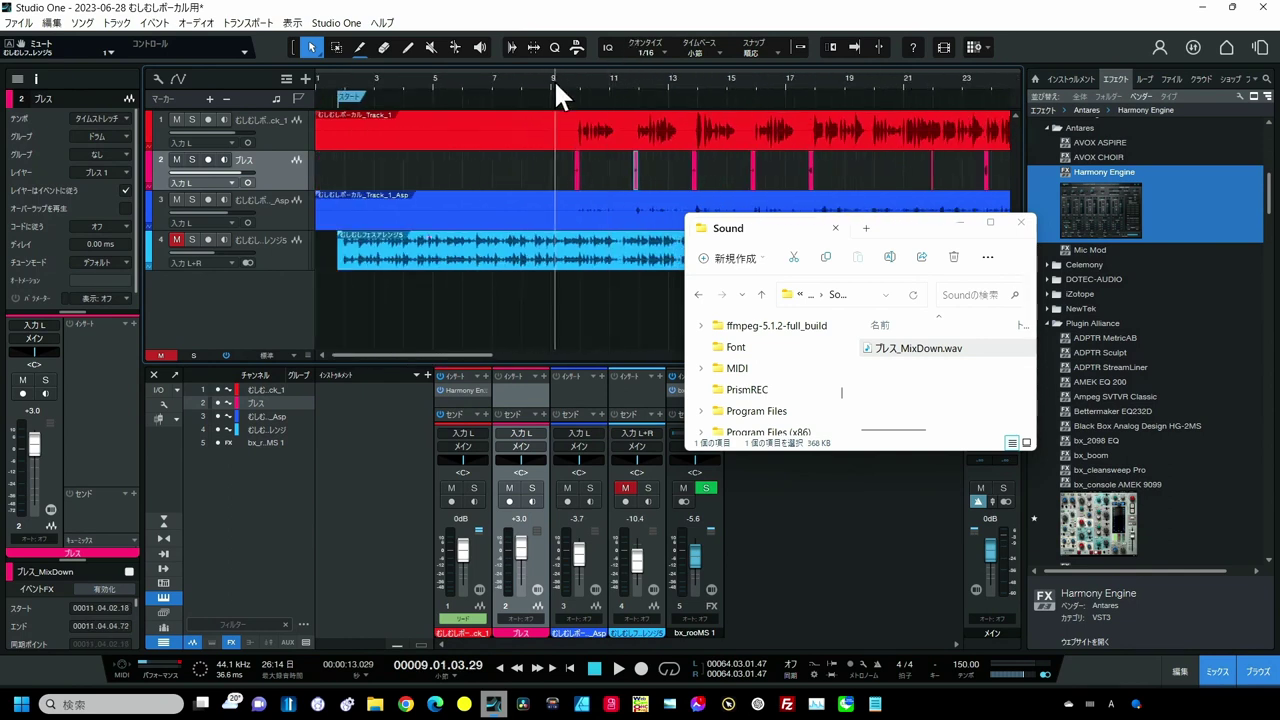
key("space")
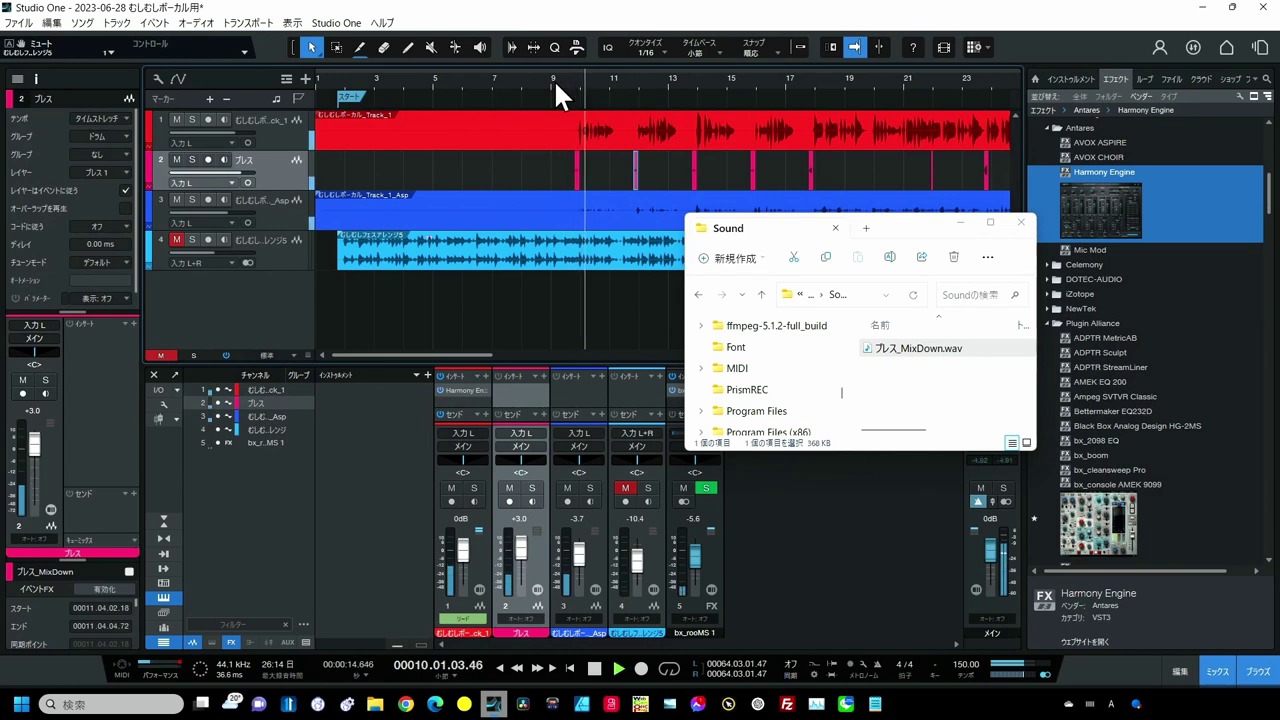
key("space")
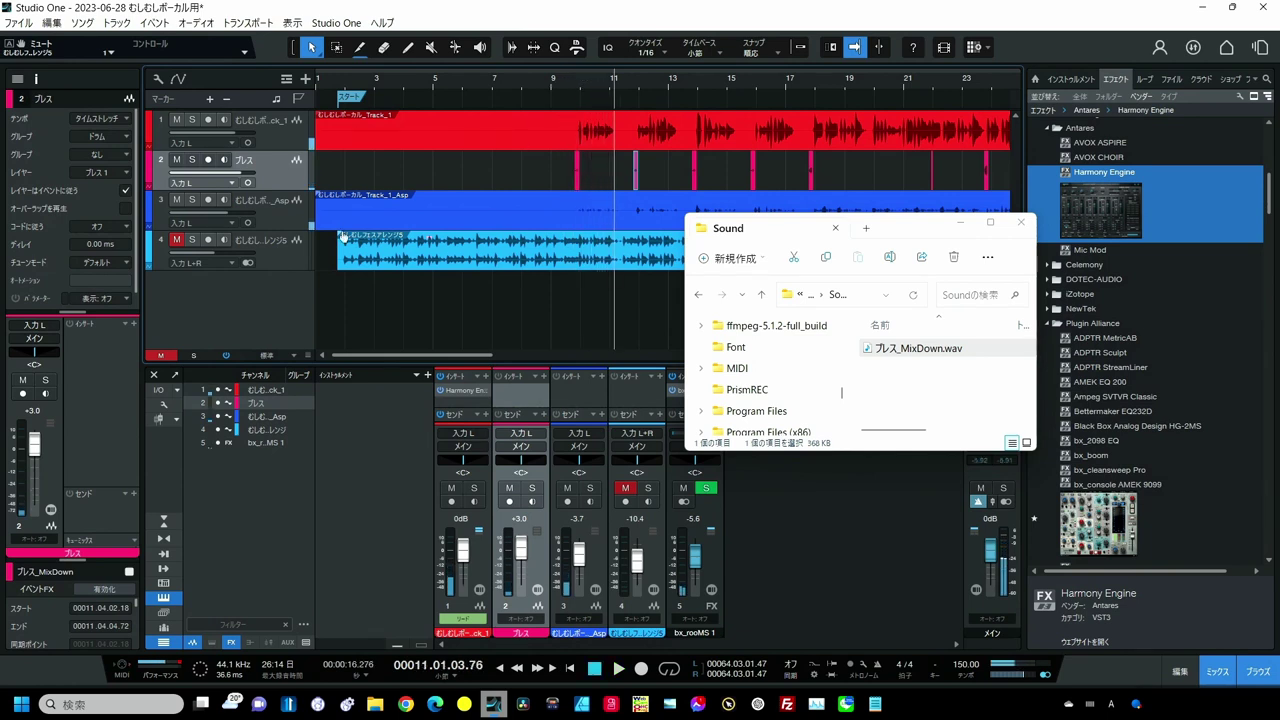
left_click_drag(238, 175, 237, 197)
left_click(571, 84)
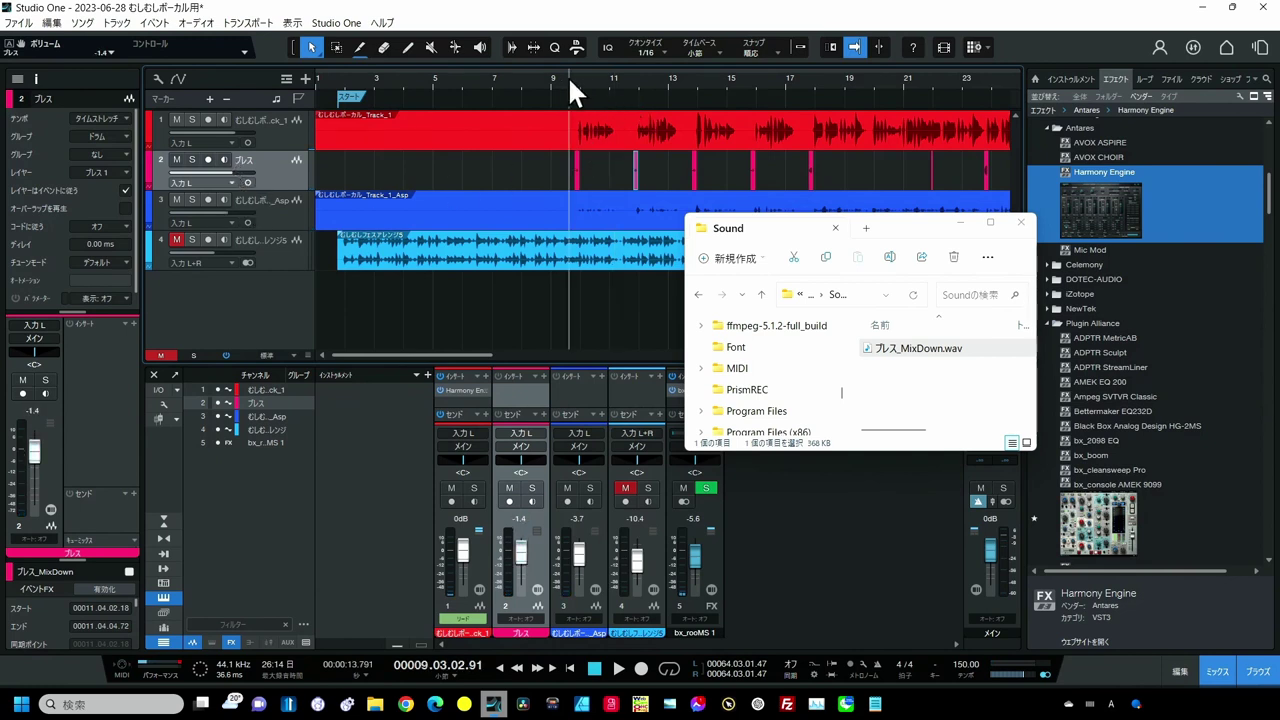
Move the breath clips before bars 14, 16 and 18 together slightly earlier, leaving more space before each vocal phrase.
key("space")
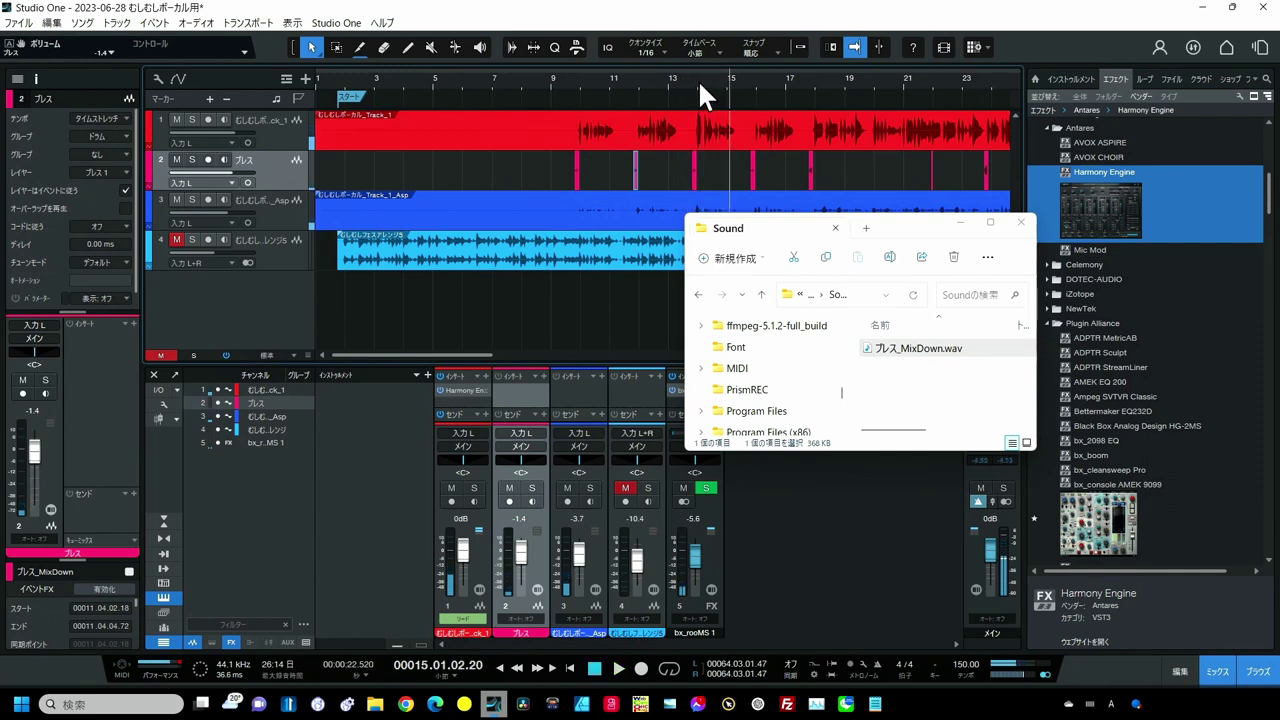
left_click_drag(833, 159, 760, 176)
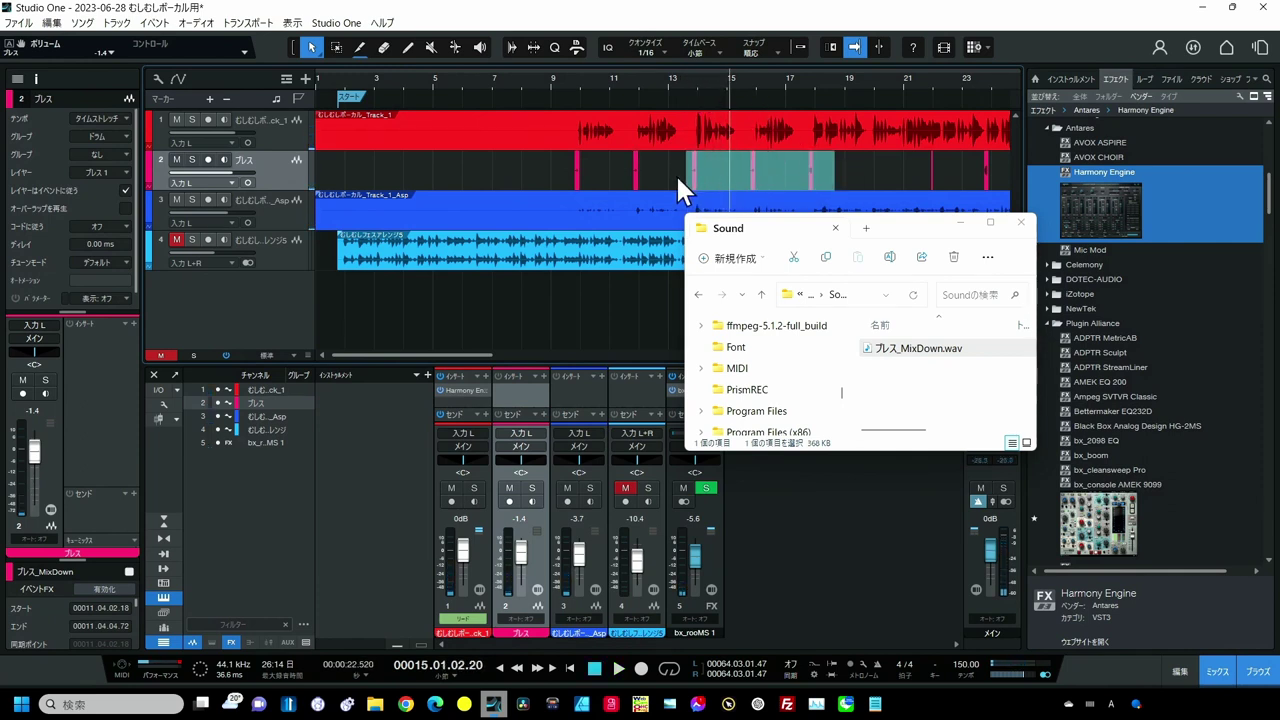
left_click_drag(678, 190, 680, 188)
scroll(720, 85, "up", 2)
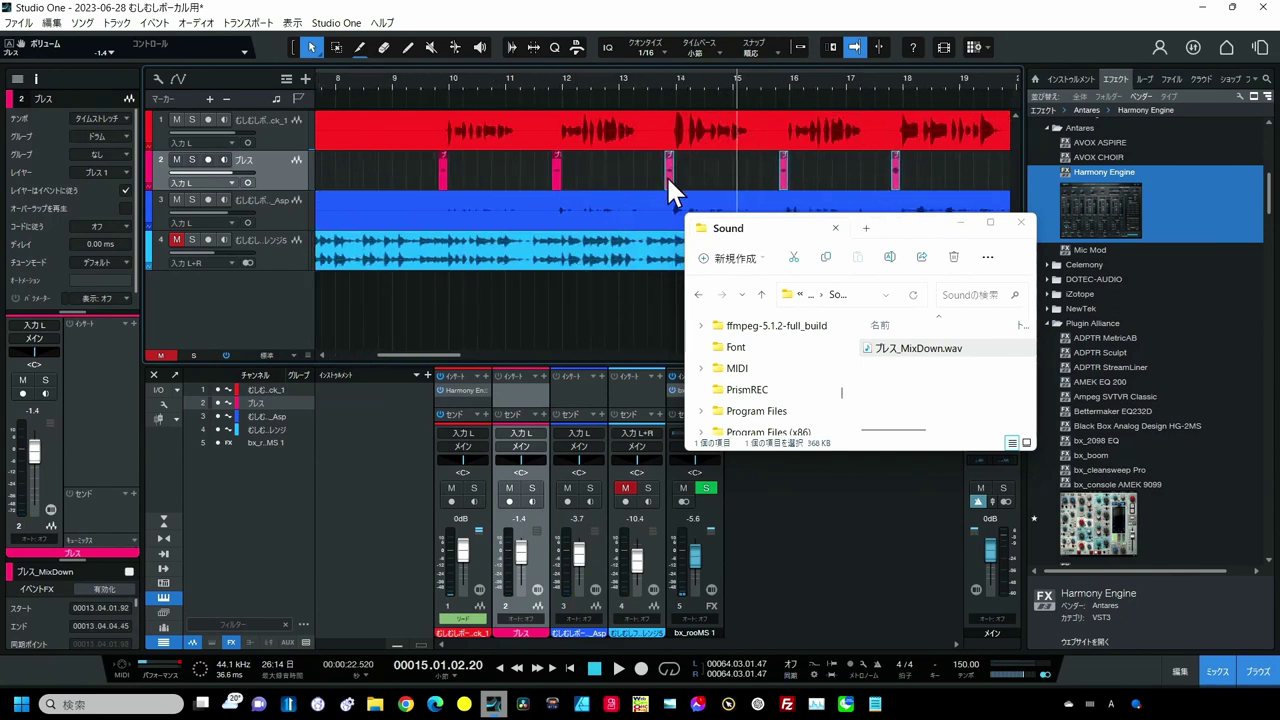
left_click_drag(689, 80, 693, 105)
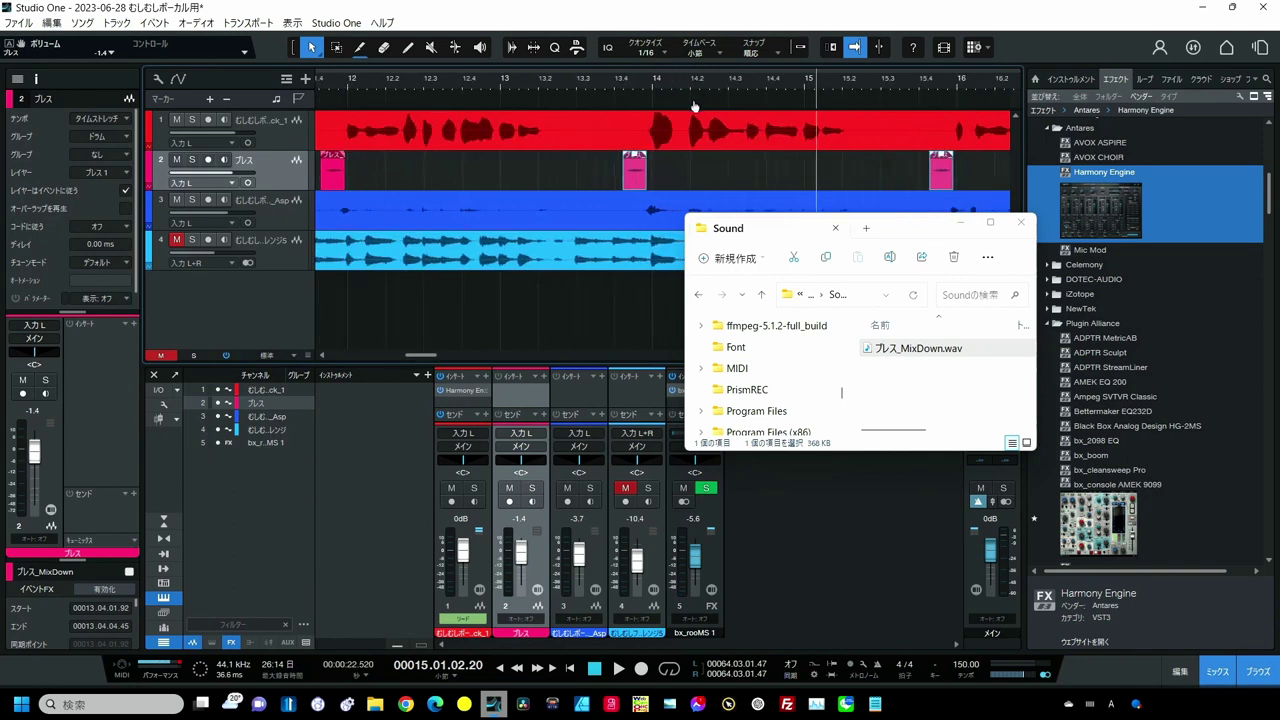
left_click_drag(635, 173, 632, 174)
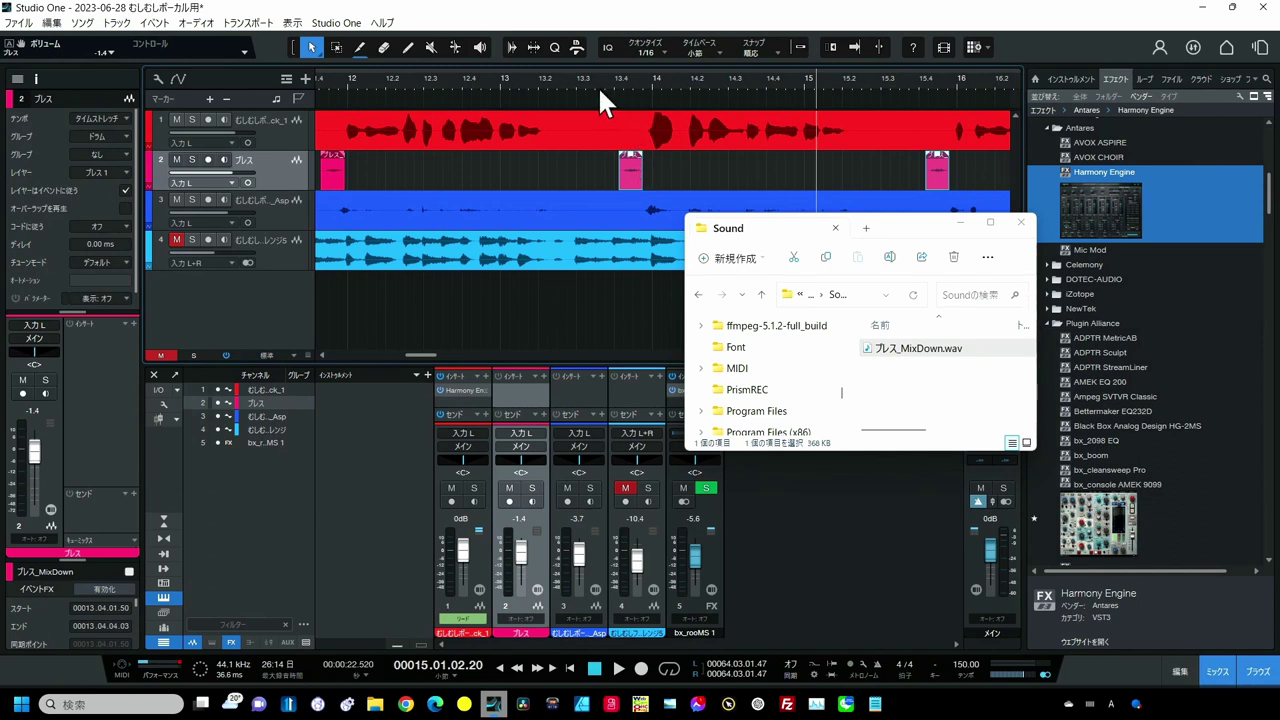
Play the vocal with its breaths from bar 13 to about bar 23 to check the shifted breath timing.
left_click(510, 84)
key("space")
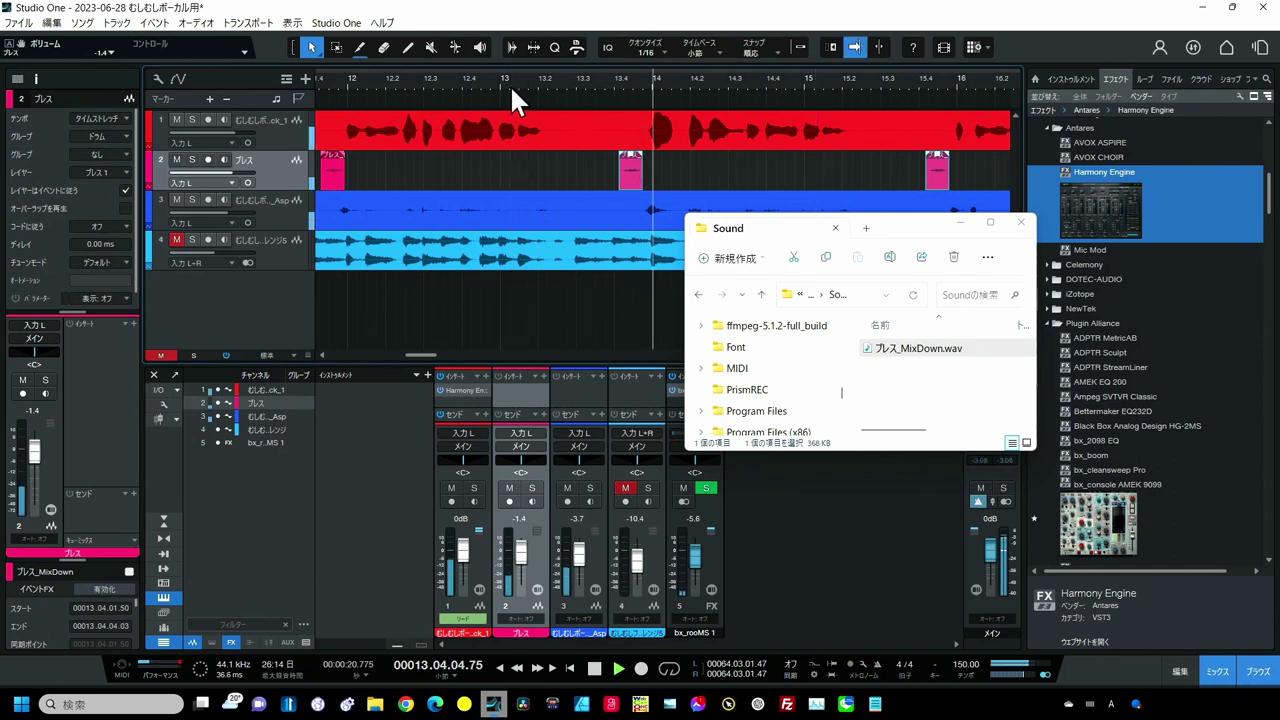
left_click_drag(511, 86, 511, 74)
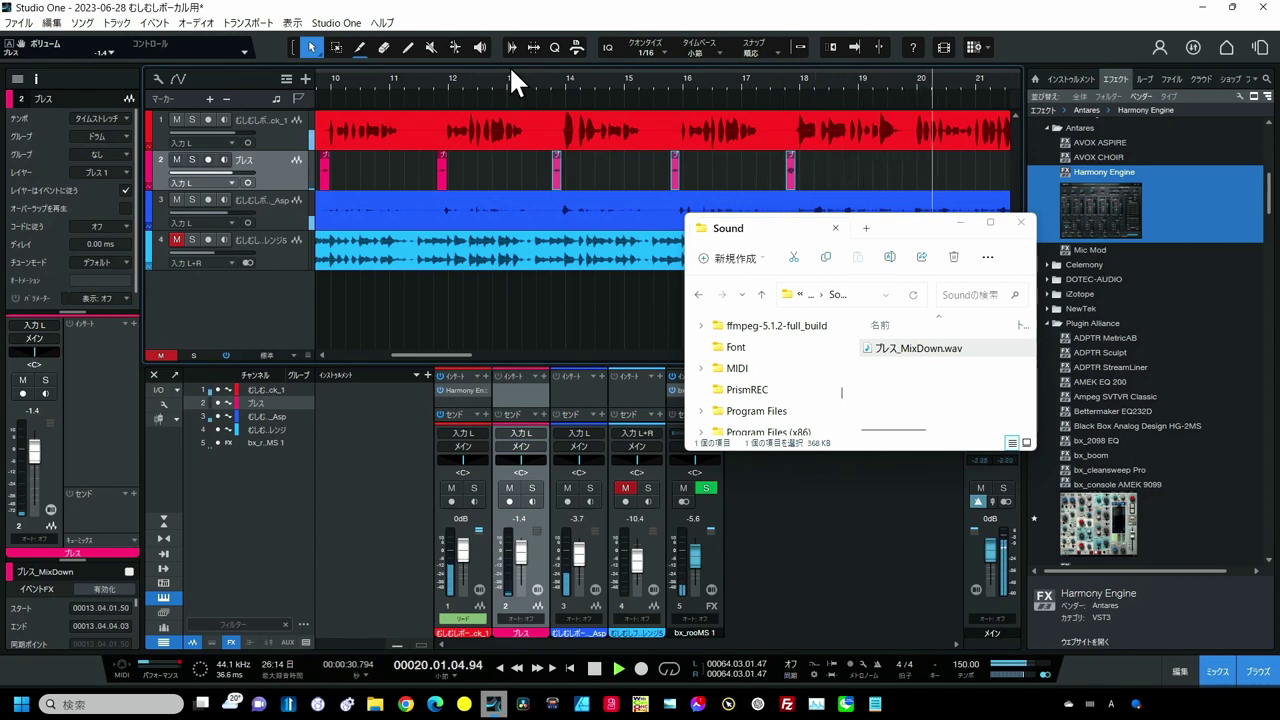
scroll(507, 64, "down", 3)
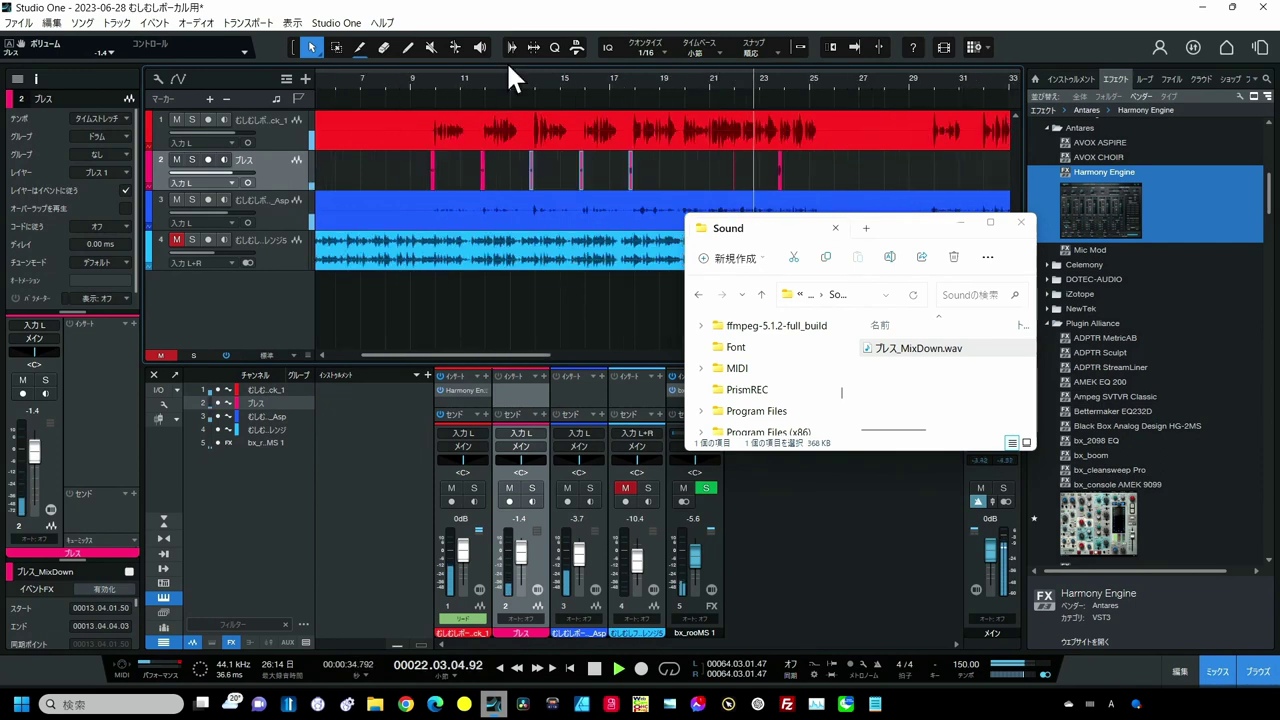
key("f")
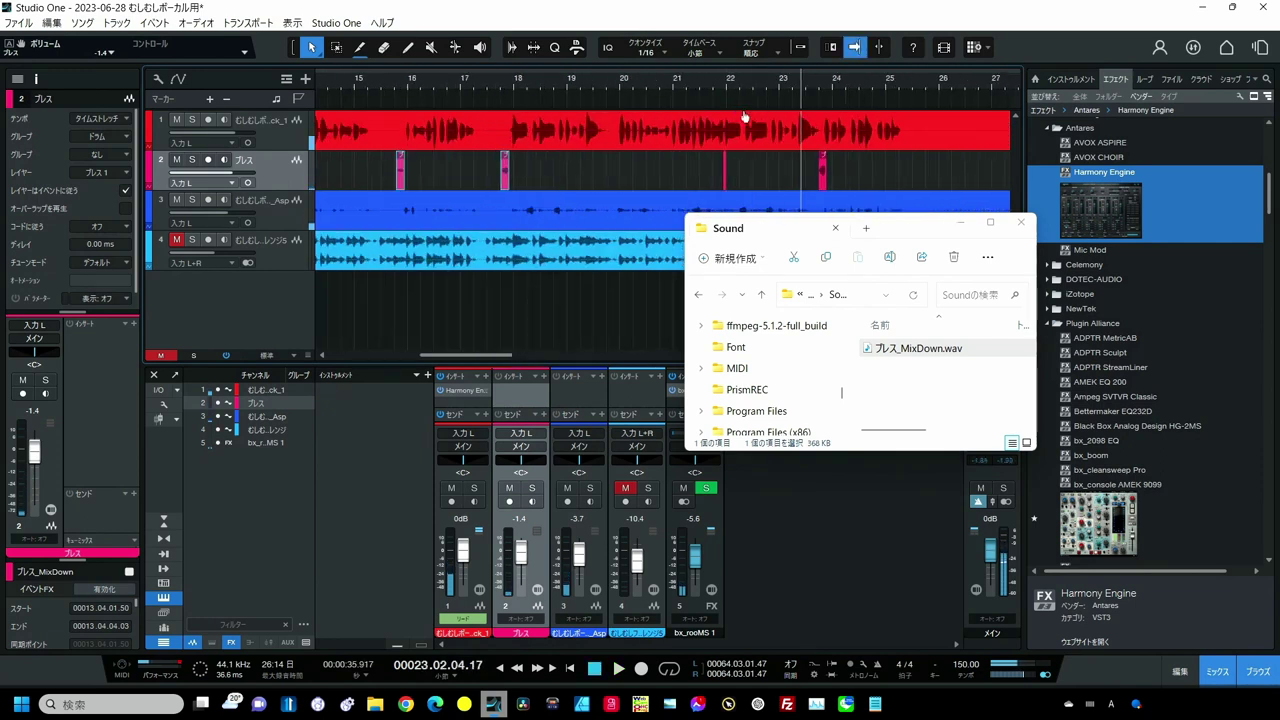
Lower the gain of the breath clip just before bar 22, trim its end slightly earlier and fade it out.
scroll(741, 85, "up", 8)
scroll(664, 100, "up", 5)
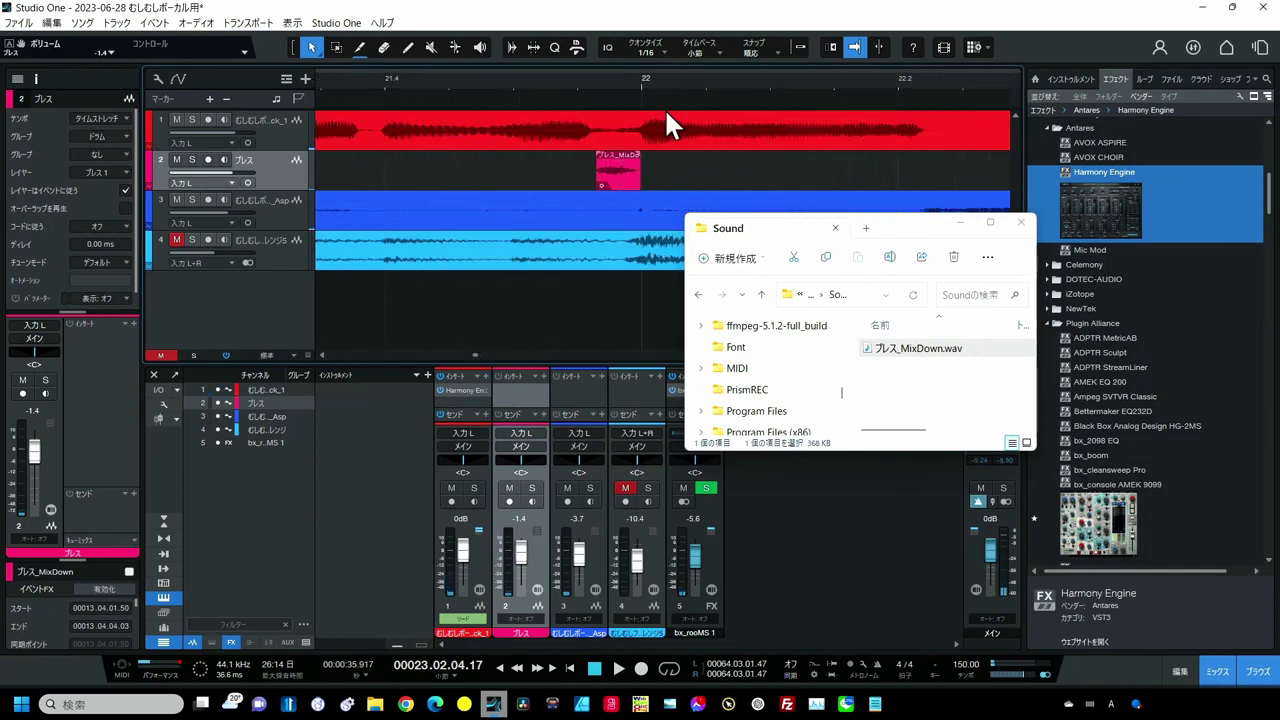
left_click_drag(618, 157, 618, 167)
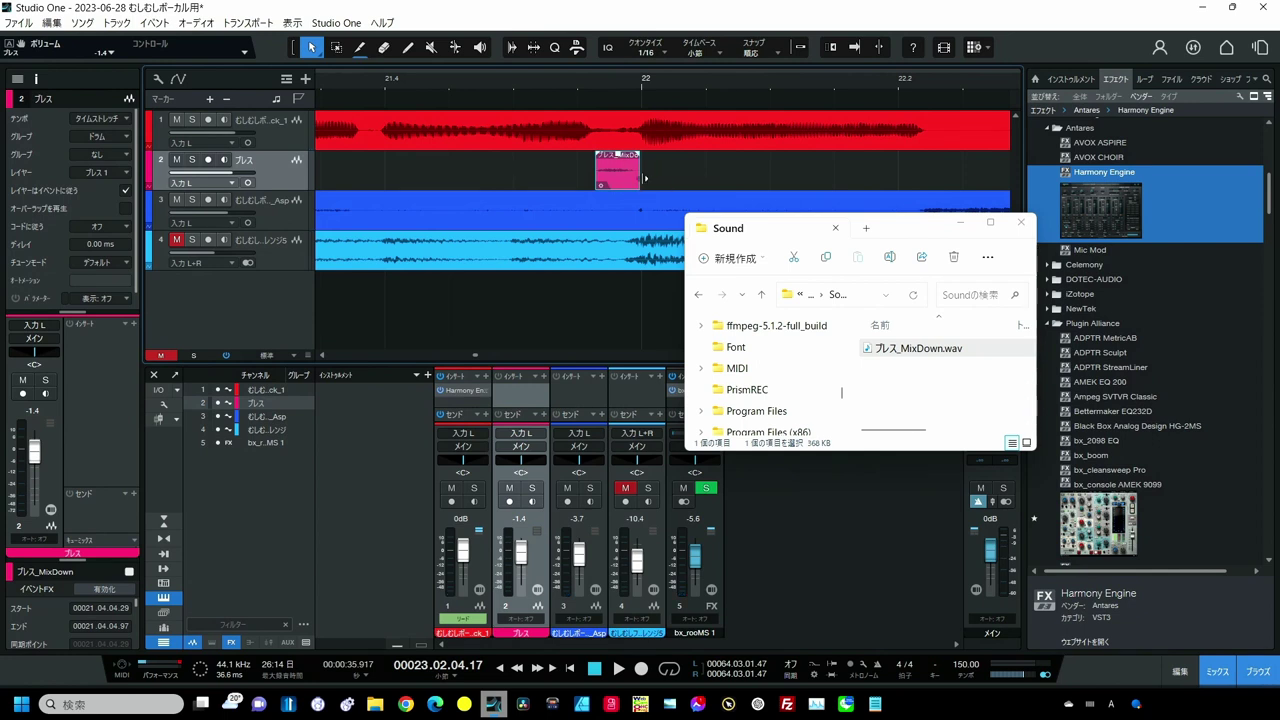
left_click_drag(645, 178, 625, 160)
Play the vocal from just before bar 22 to about bar 24 to check the breaths at bars 22 and 24.
left_click(557, 80)
key("f")
key("space")
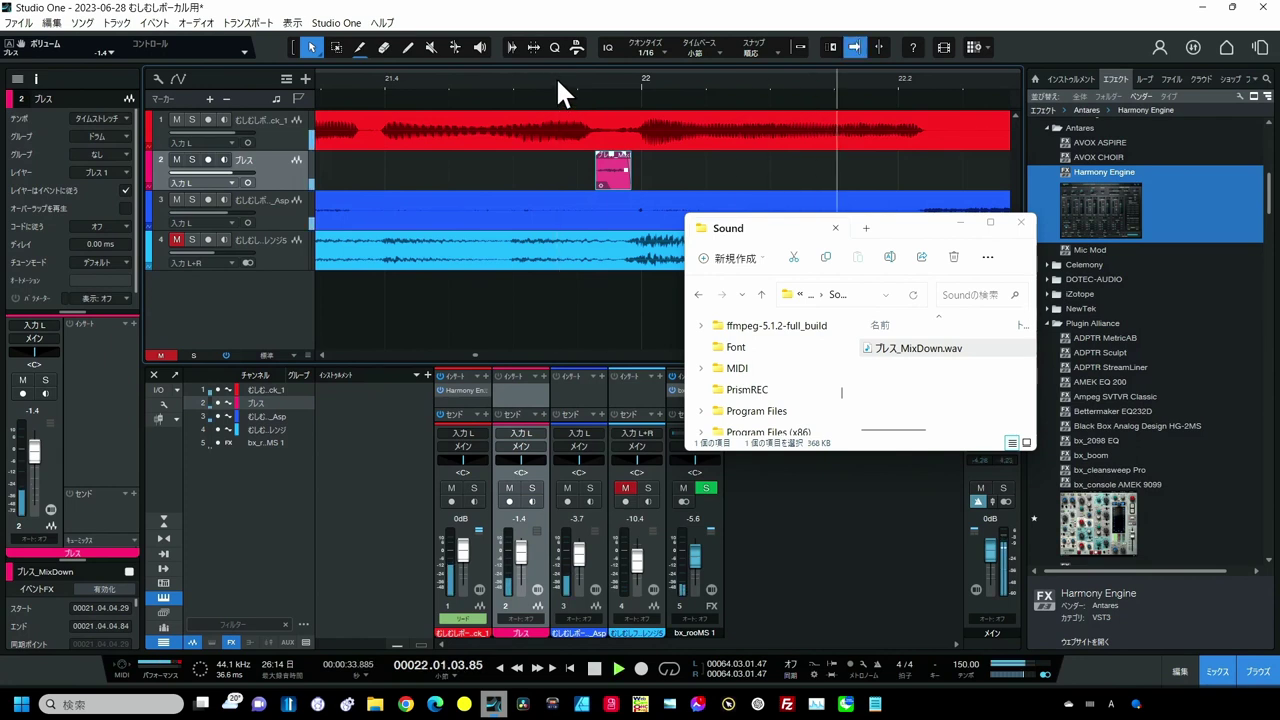
scroll(555, 80, "down", 3)
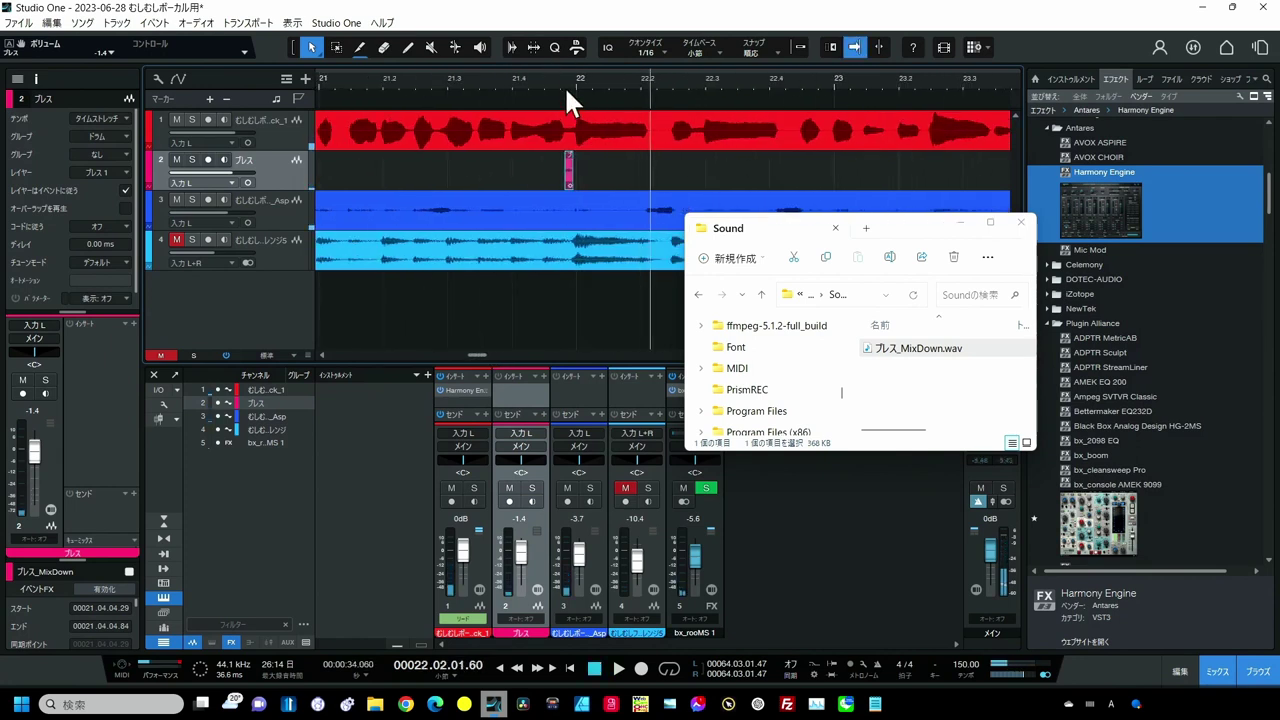
scroll(567, 92, "up", 5)
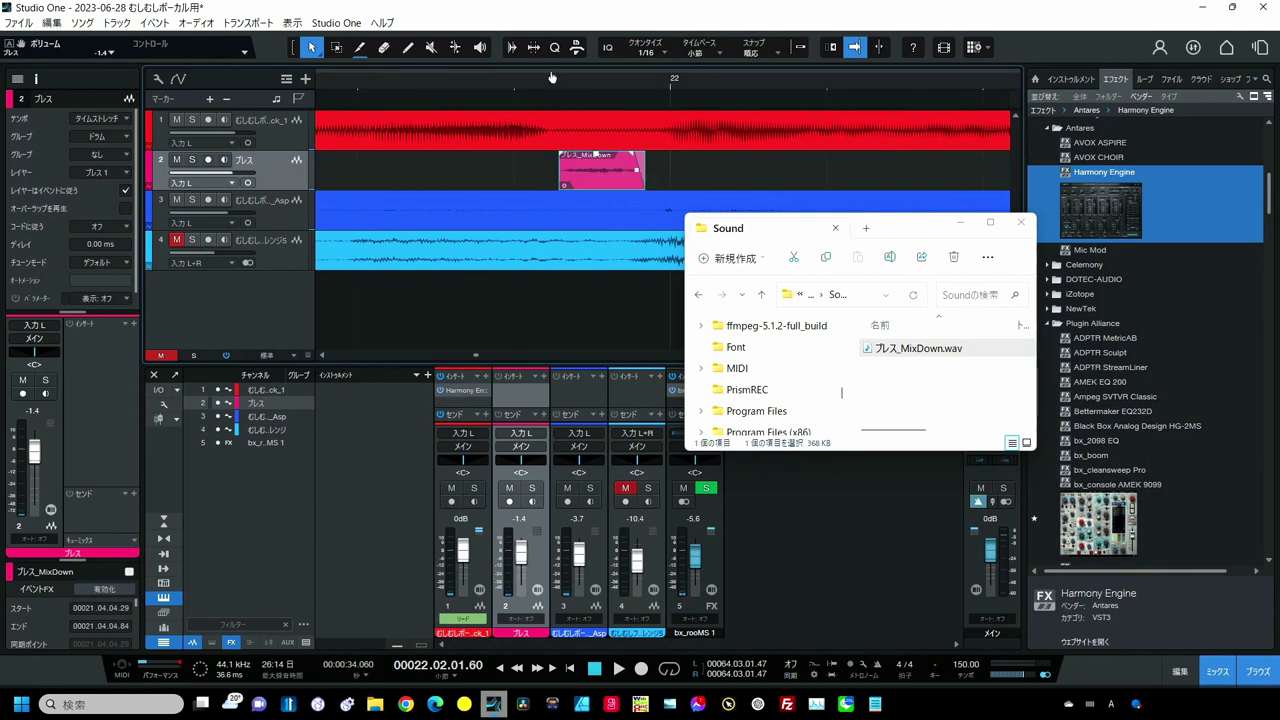
scroll(551, 77, "down", 4)
left_click(486, 79)
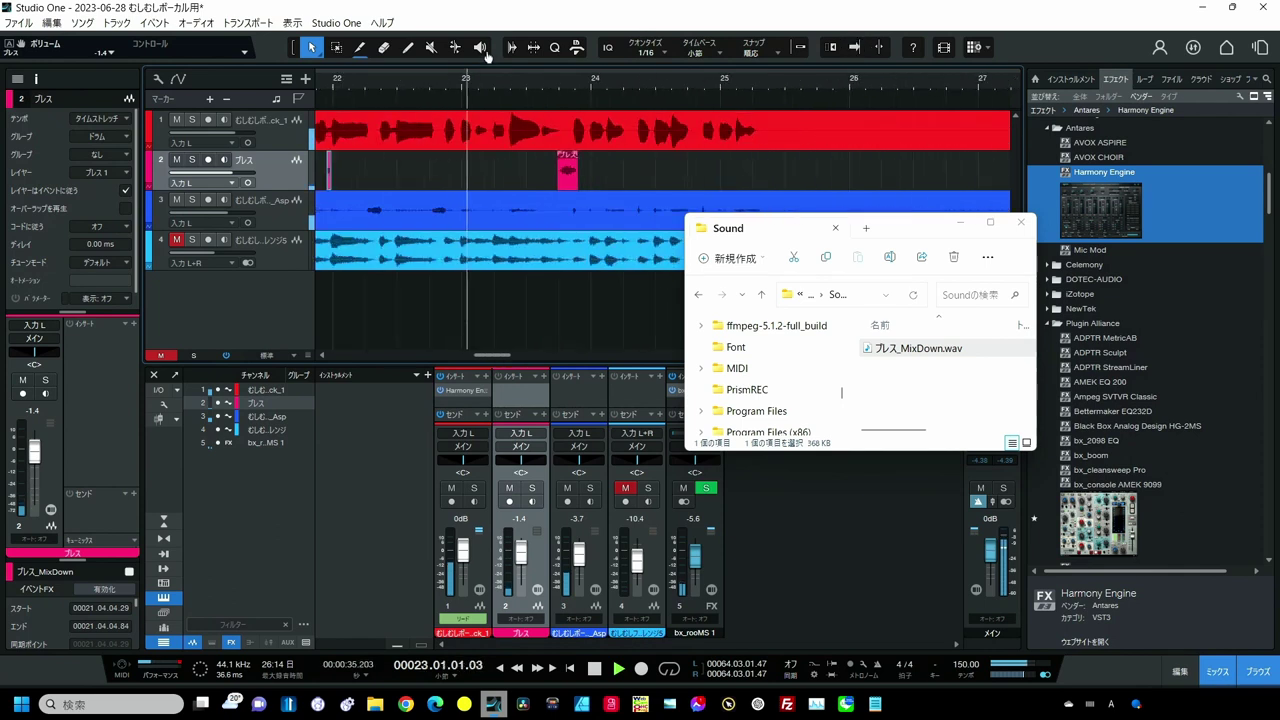
left_click_drag(487, 55, 487, 52)
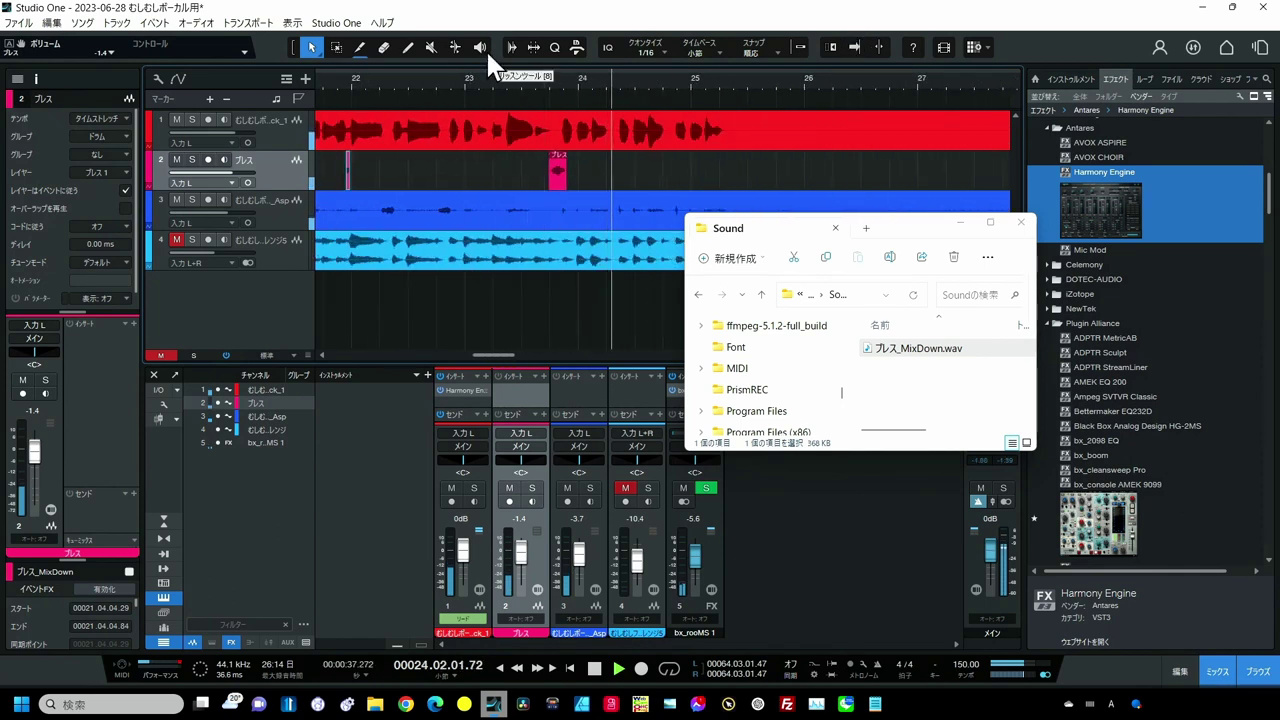
key("f")
Lower the gain of the breath clip before bar 24, trim its end to about 23.04.02.87 and fade it out.
scroll(571, 100, "up", 5)
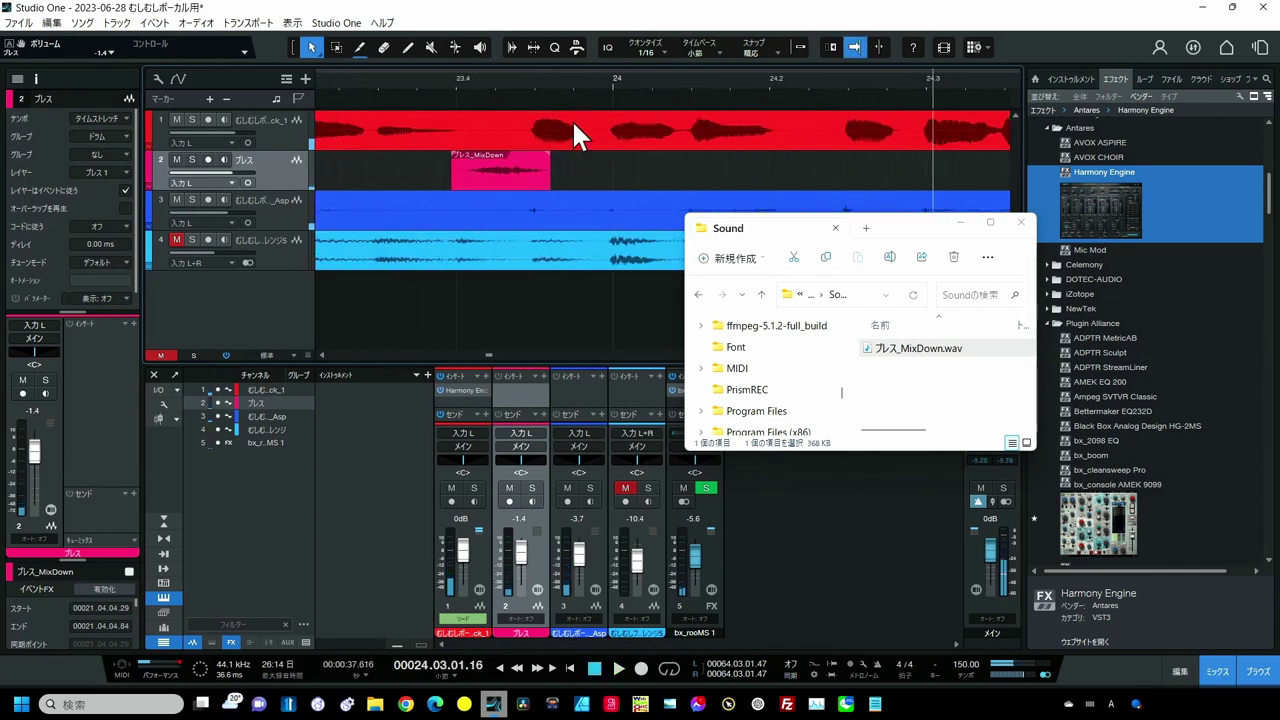
left_click(495, 160)
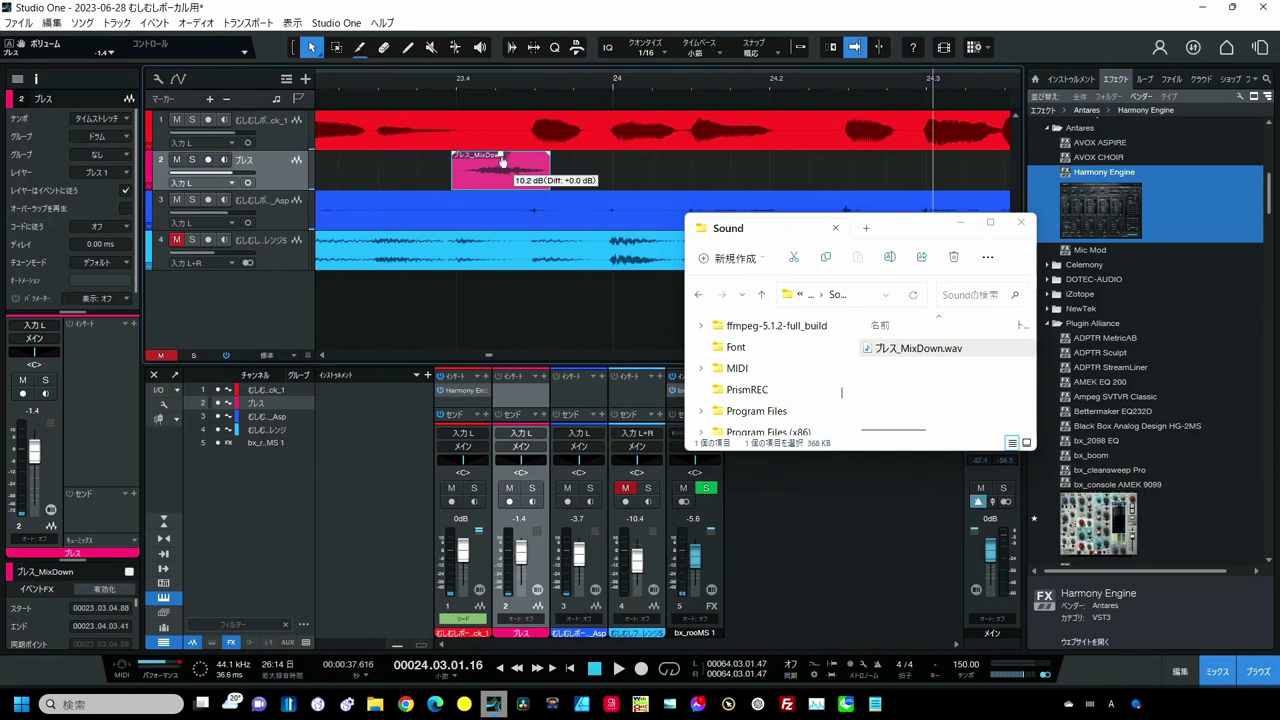
mouse_move(502, 160)
left_mouse_down()
mouse_move(508, 178)
mouse_move(548, 180)
mouse_move(516, 158)
left_mouse_up()
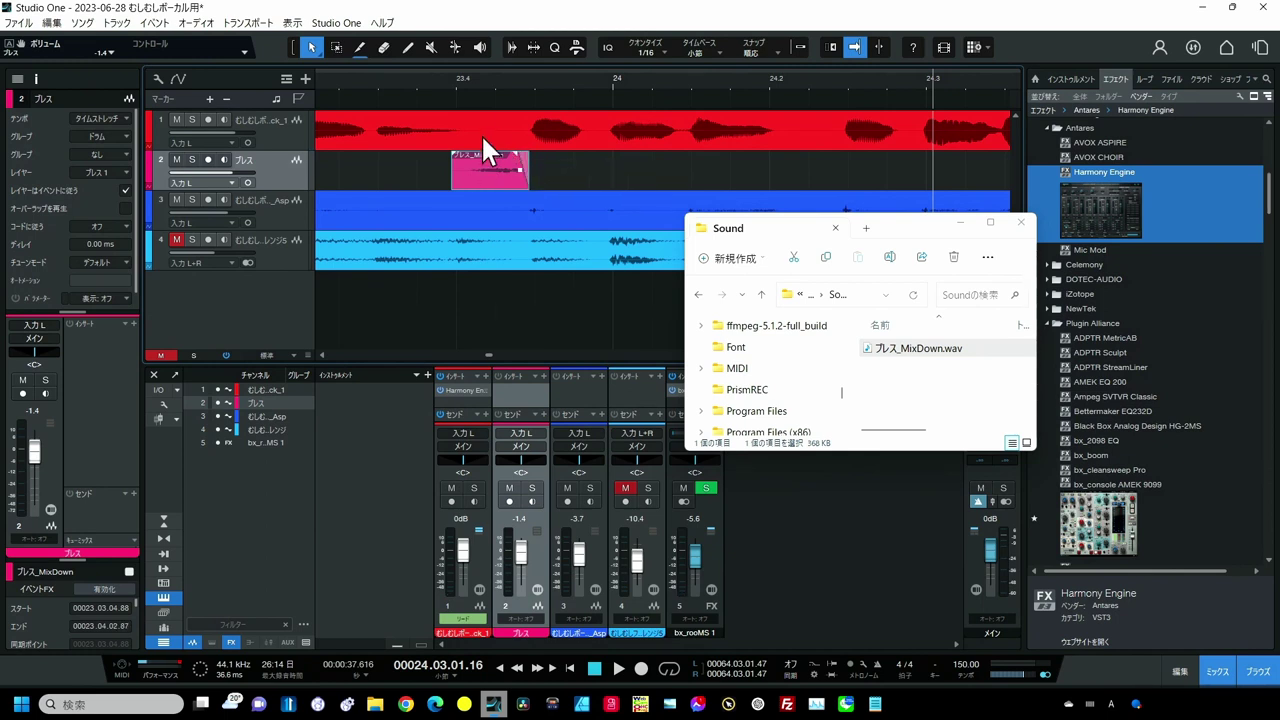
Play the vocal from about bar 23.3 to bar 25 to check the trimmed breath before bar 24.
left_click_drag(495, 79, 508, 47)
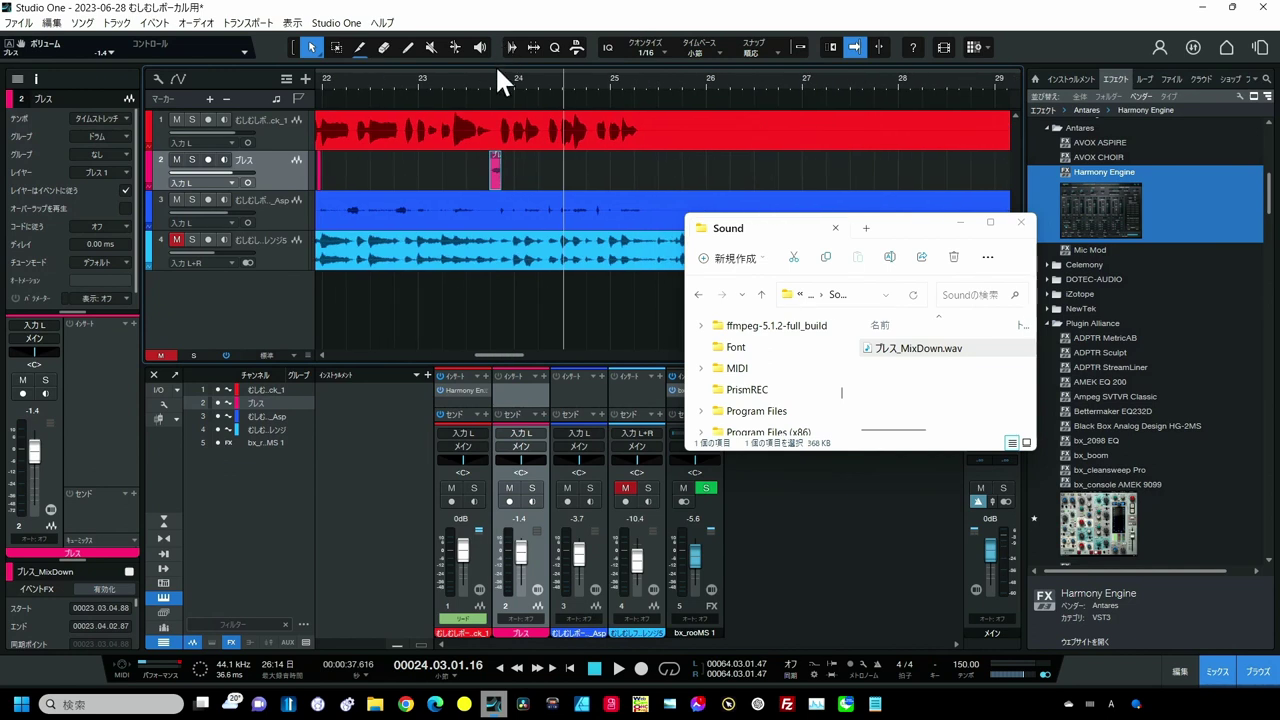
left_click(471, 90)
key("space")
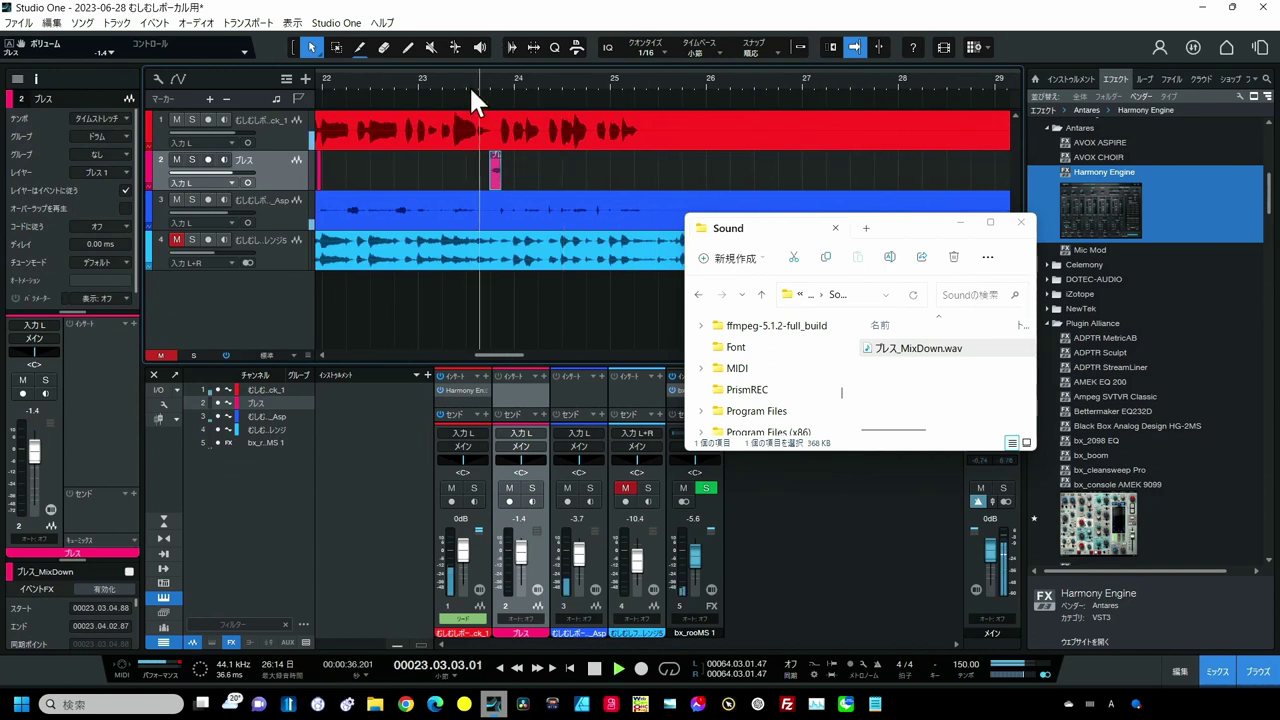
left_click_drag(483, 80, 579, 30)
key("space")
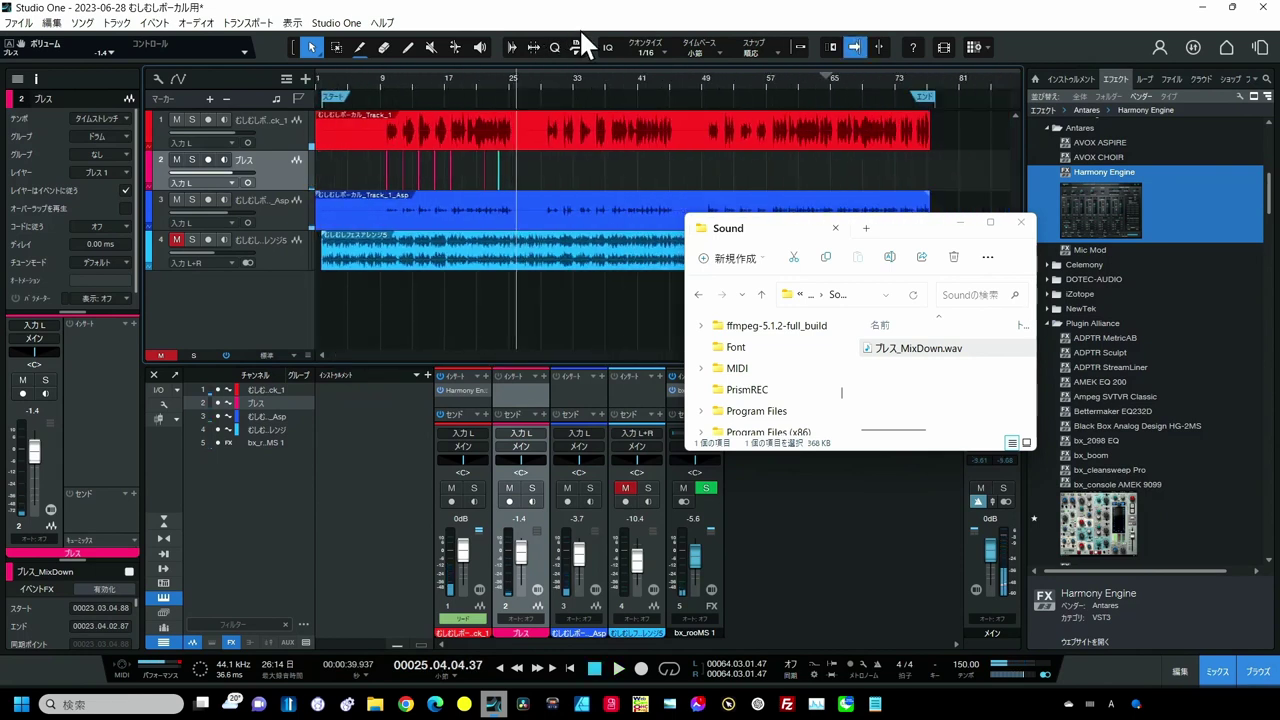
Unmute the むしむしフェスアレンジ5 backing track, play from about bar 7 and raise the ブレス track's volume to -0.1 dB.
left_click(176, 238)
left_click(370, 81)
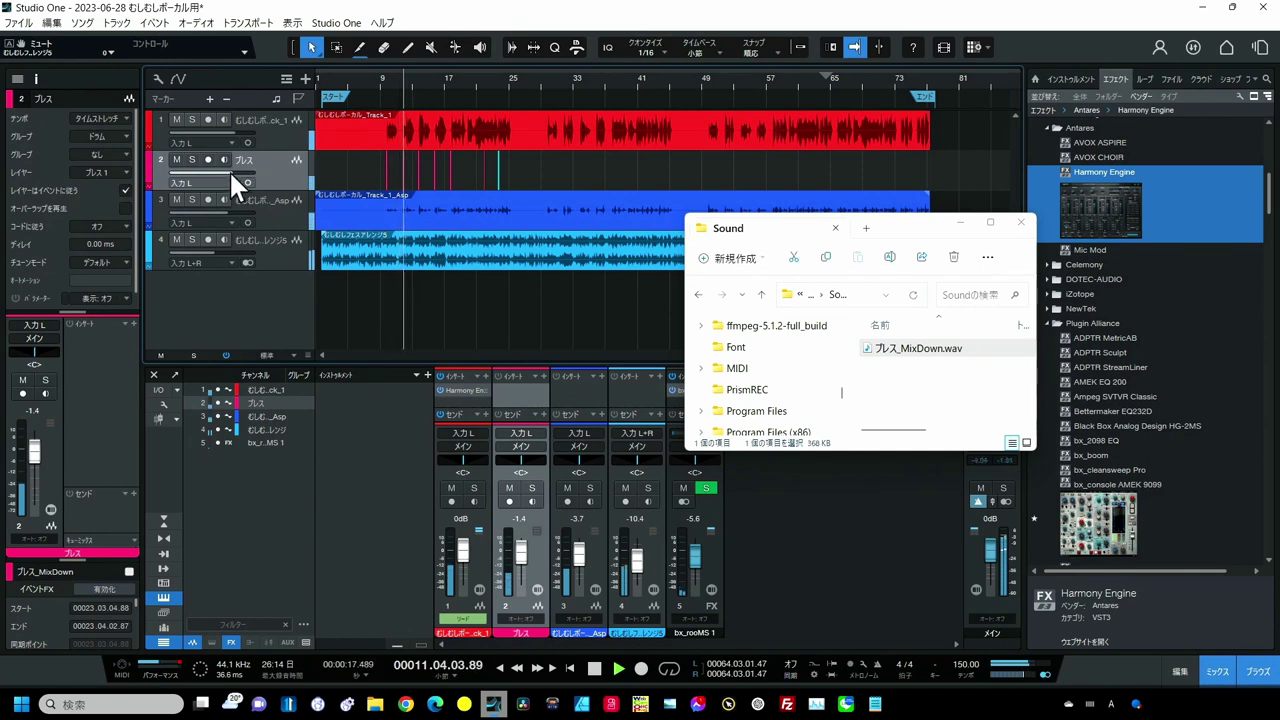
left_click_drag(232, 171, 234, 171)
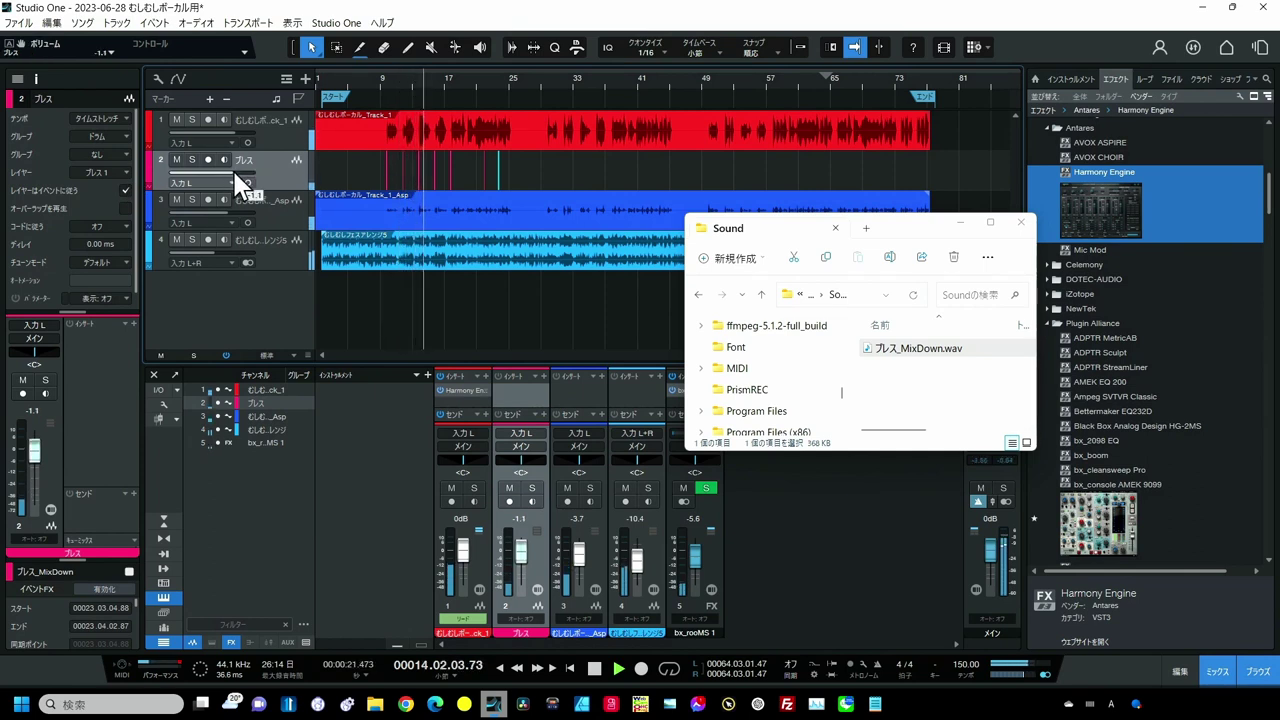
left_click_drag(232, 168, 233, 168)
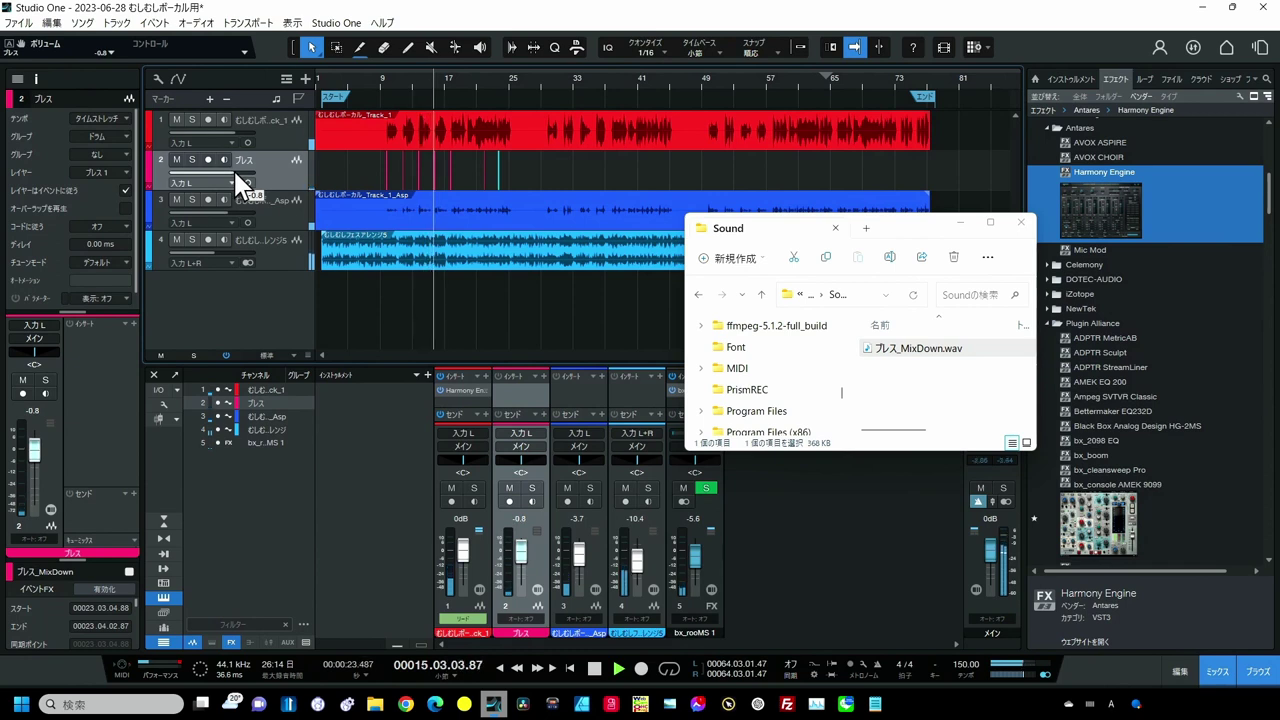
left_click_drag(235, 172, 237, 172)
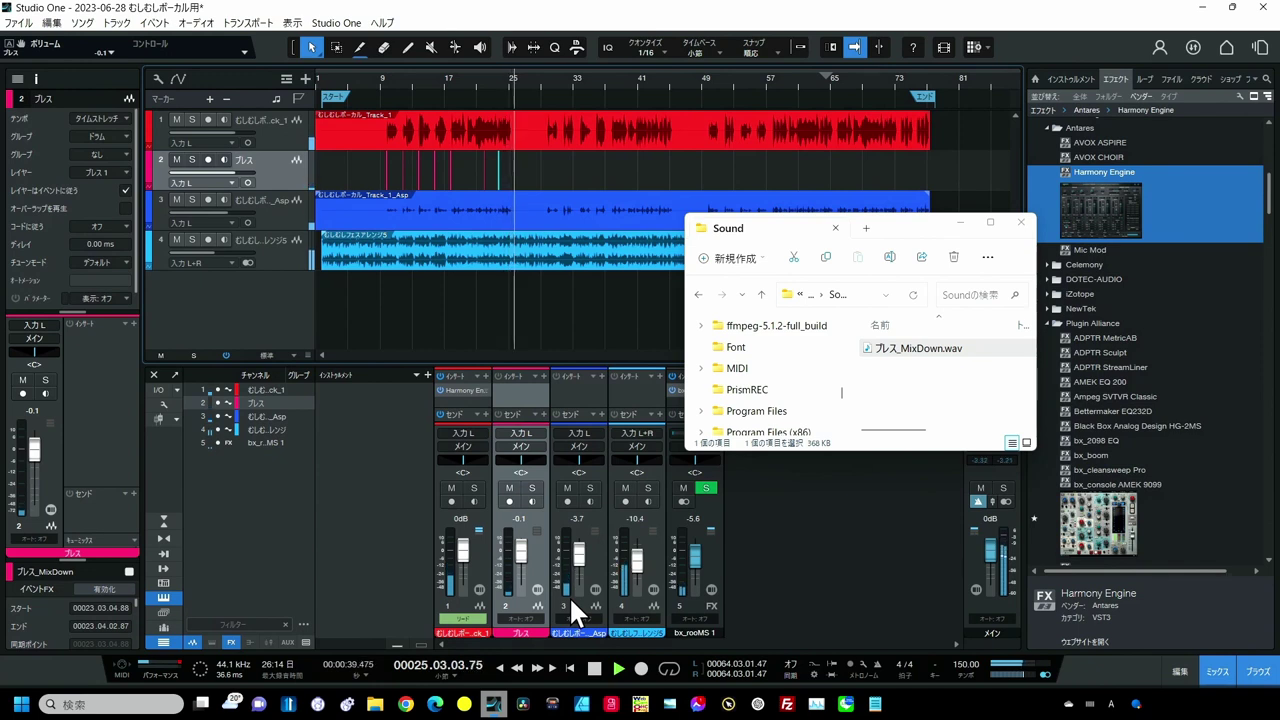
key("space")
Transpose the breath clip before bar 24 by -3.
scroll(499, 131, "up", 8)
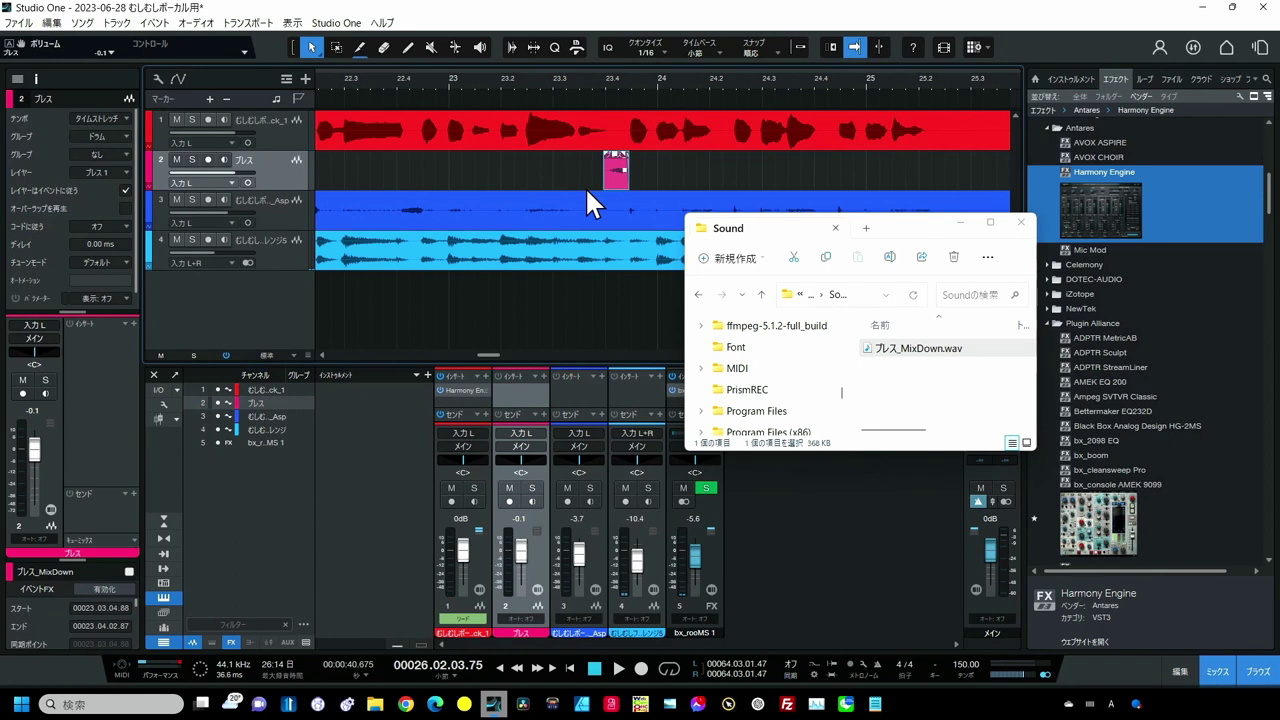
right_click(612, 172)
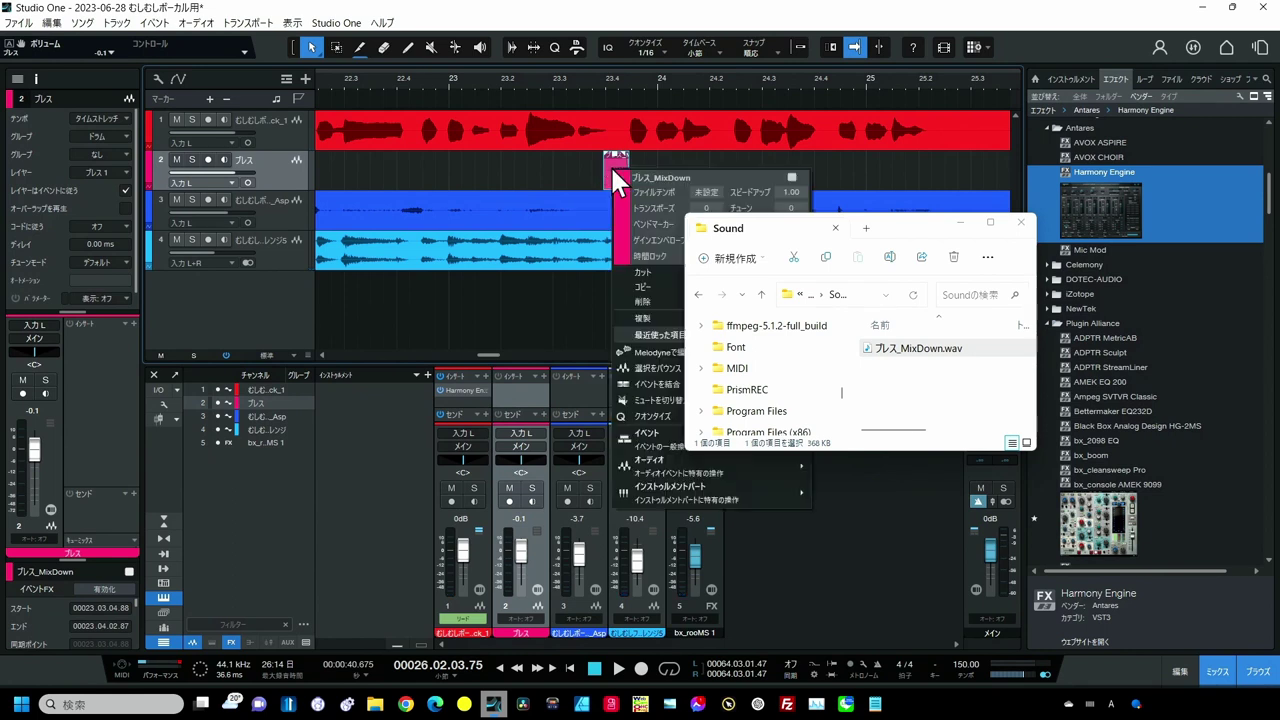
left_click(760, 219)
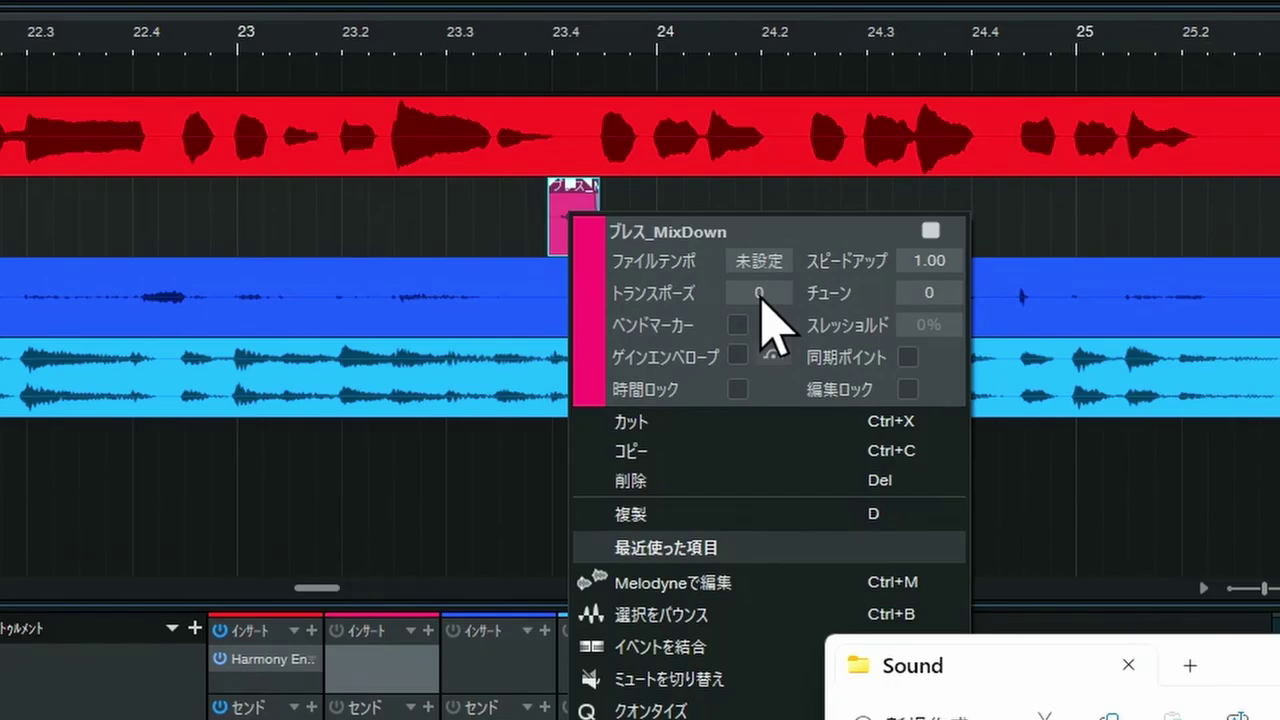
left_click(759, 293)
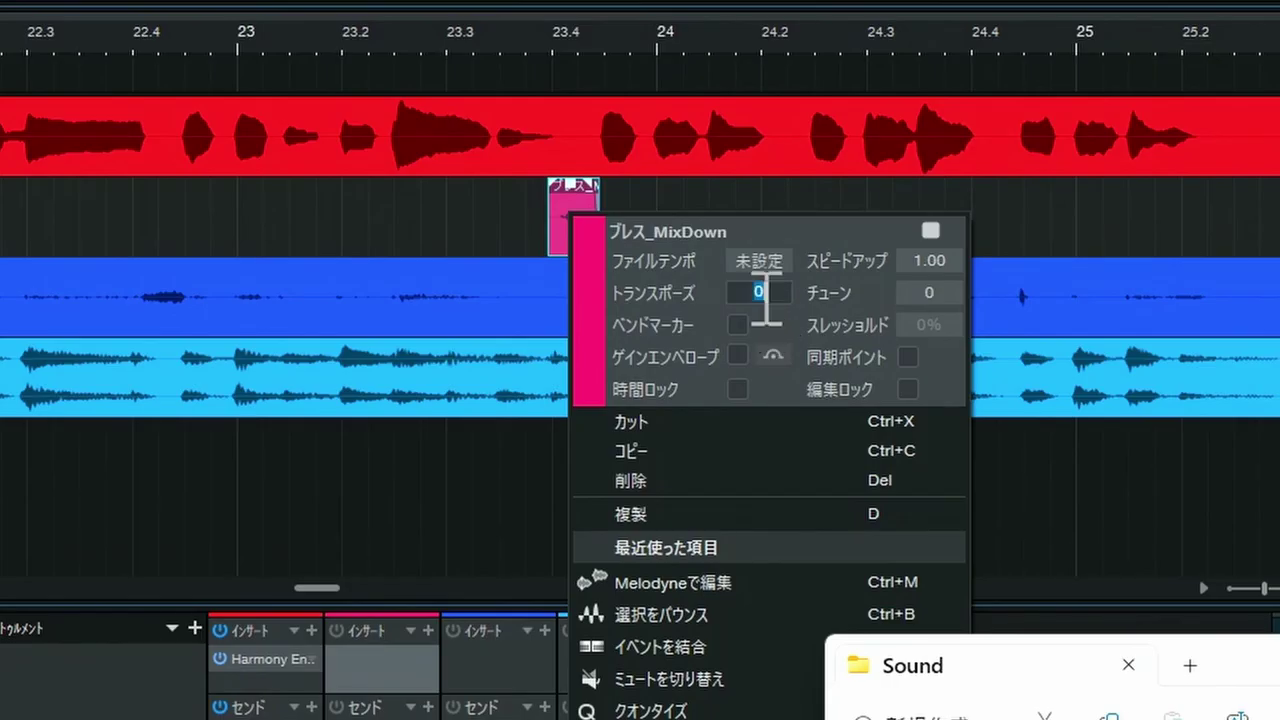
type("-3")
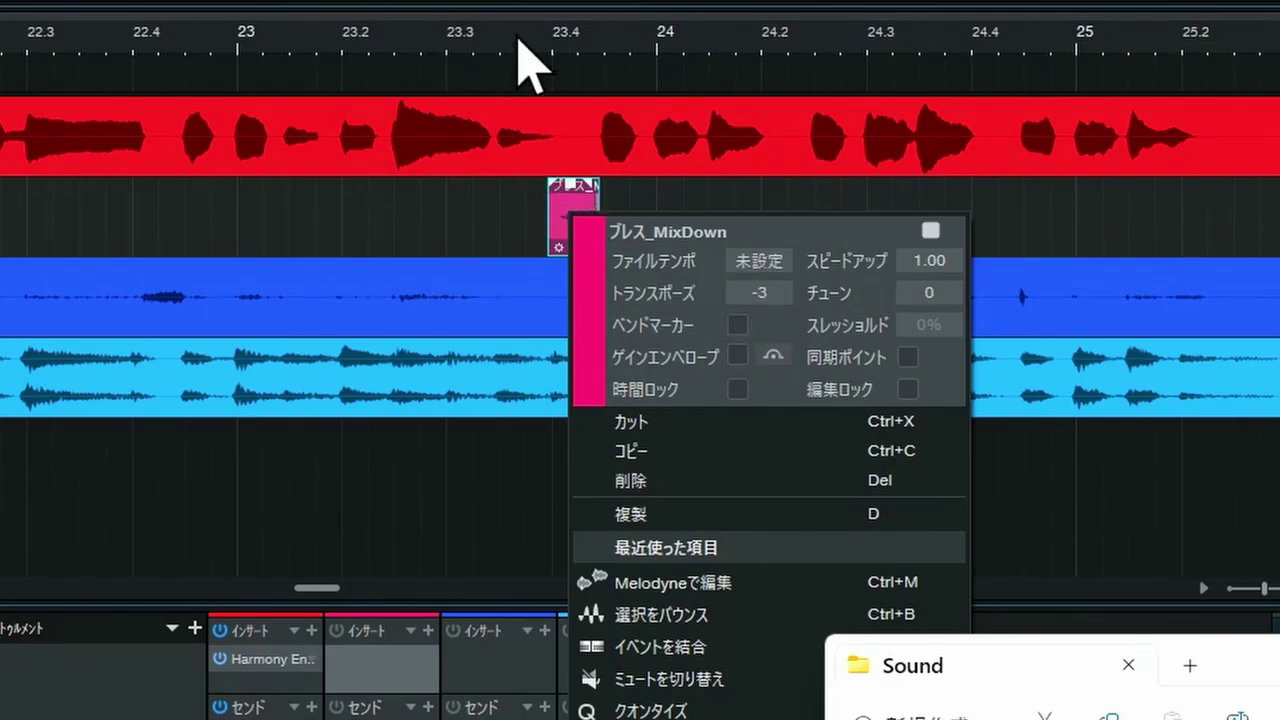
left_click(518, 42)
Play the vocal from about bar 23.3 to hear the transposed breath before bar 24.
left_click(472, 45)
key("space")
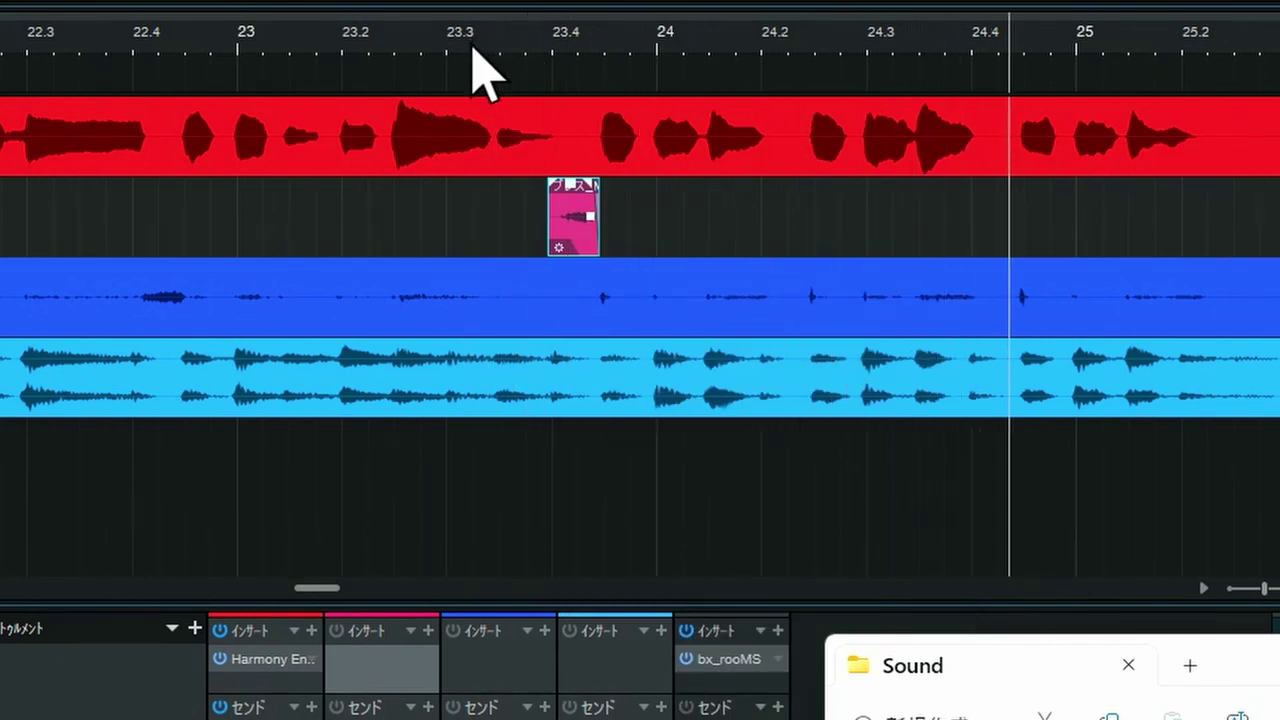
left_click_drag(472, 46, 577, 0)
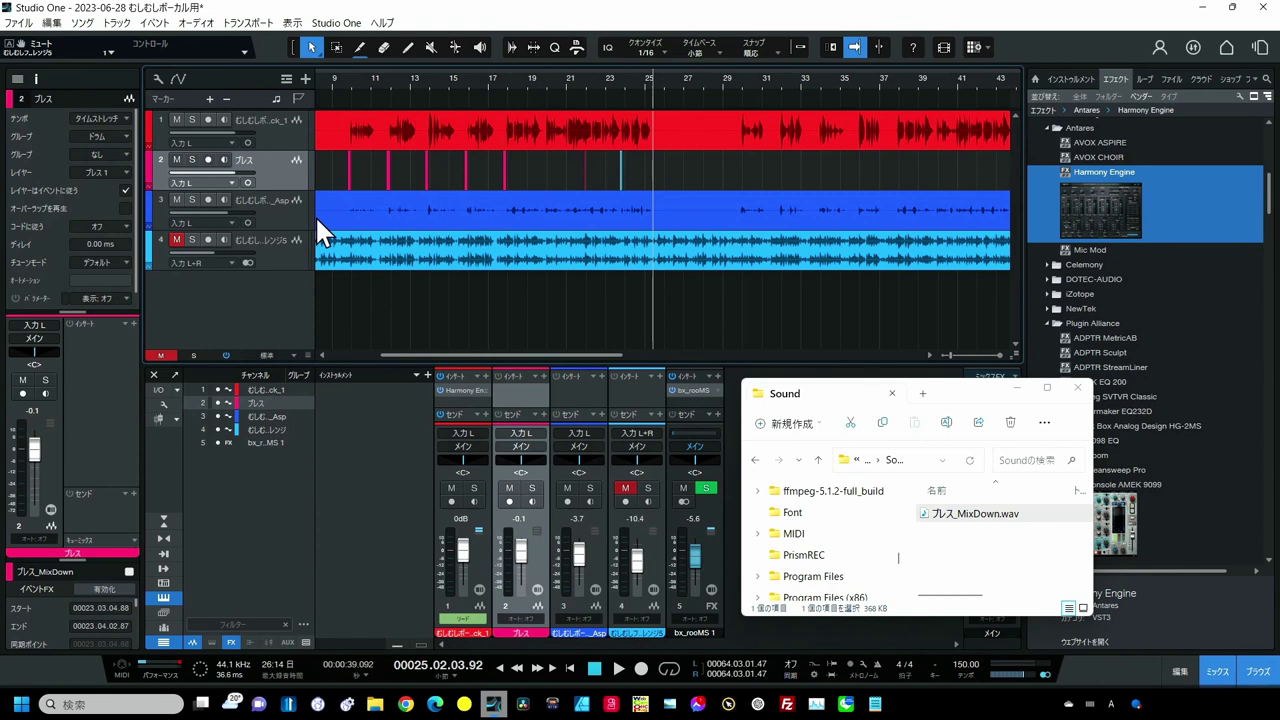
Raise the volume of the むしむしボーカル_Track_1_Asp track to +1.5 dB.
left_click(277, 219)
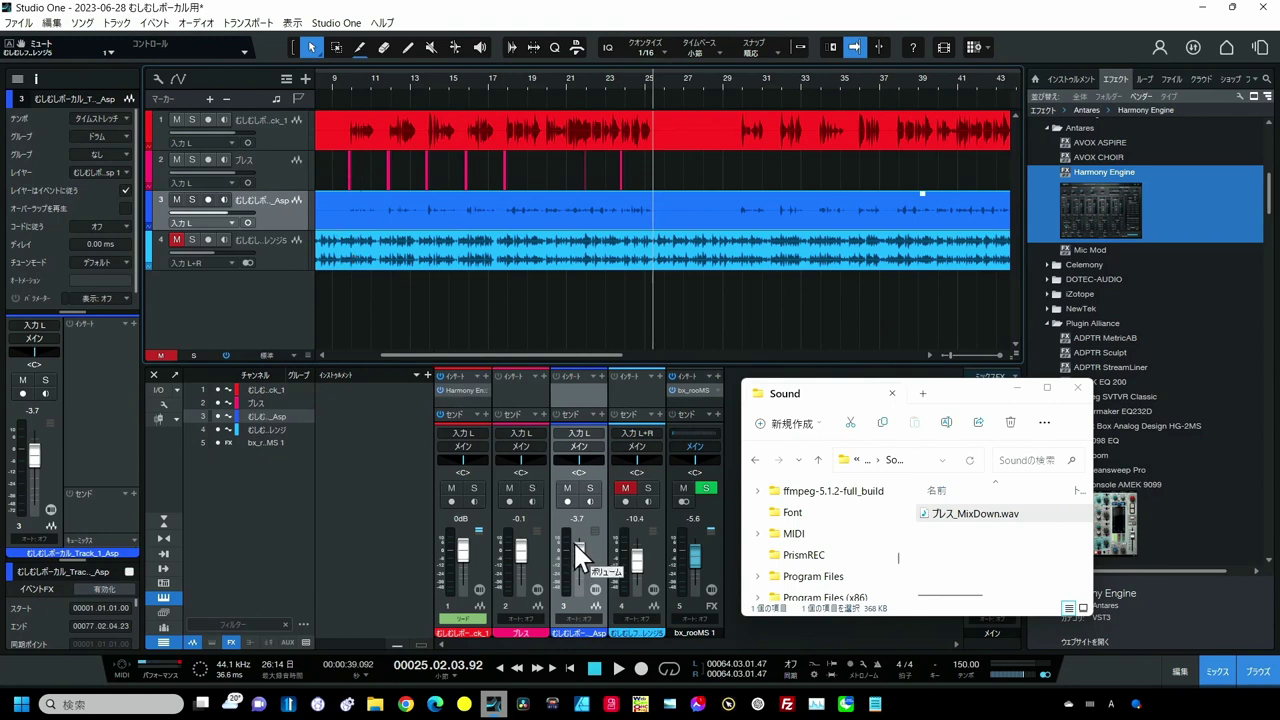
left_click_drag(577, 552, 579, 545)
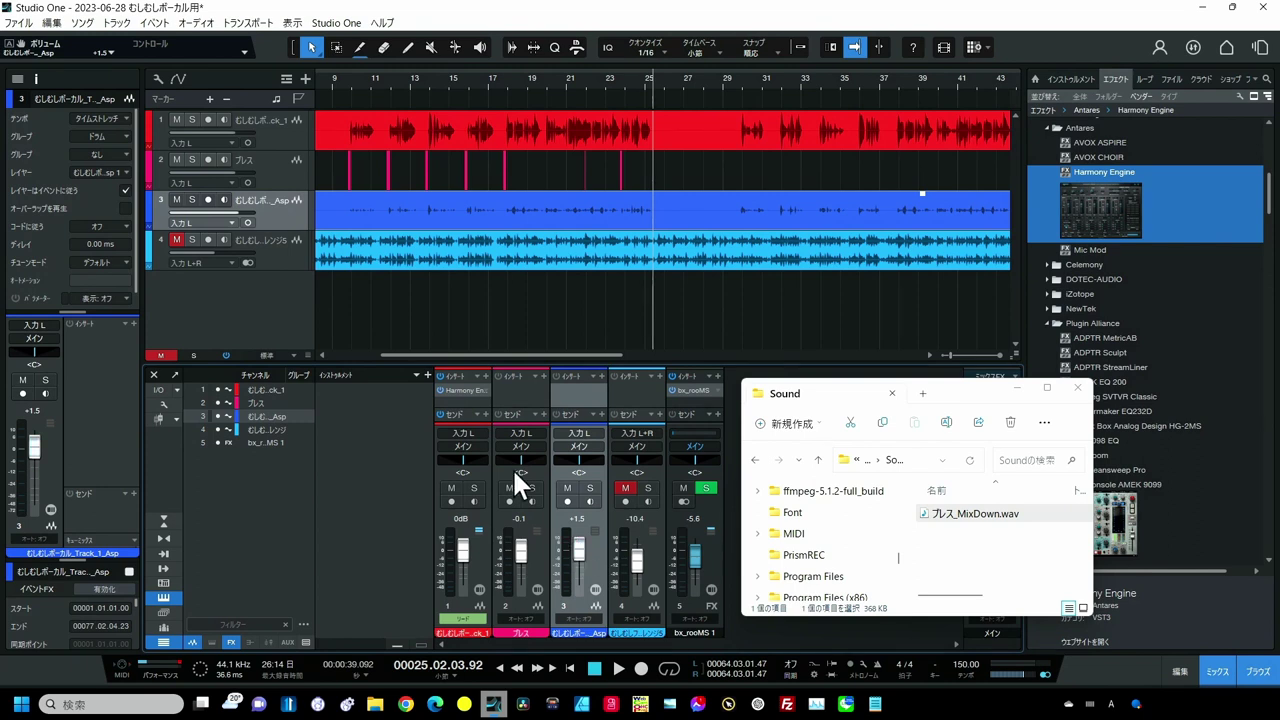
Play the song from about bar 9 and raise the むしむしボーカル_Track_1_Asp track's volume to +3.5 dB.
key("space")
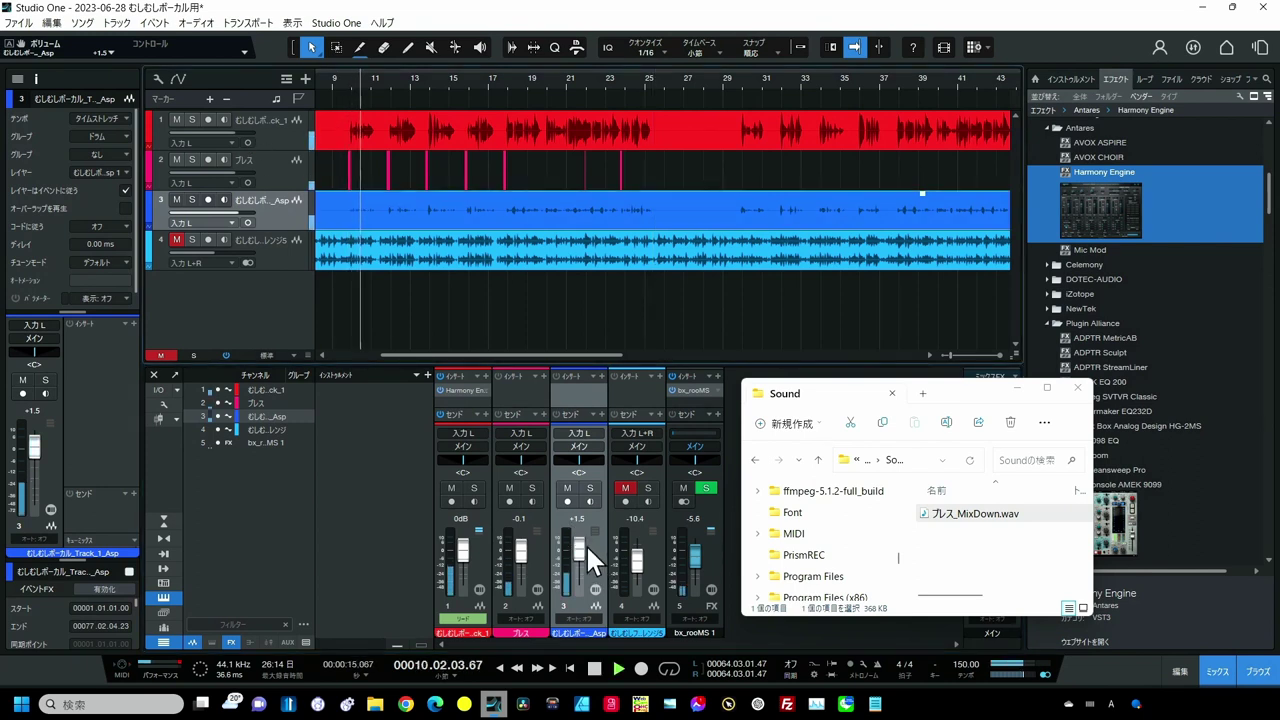
left_click_drag(584, 543, 584, 541)
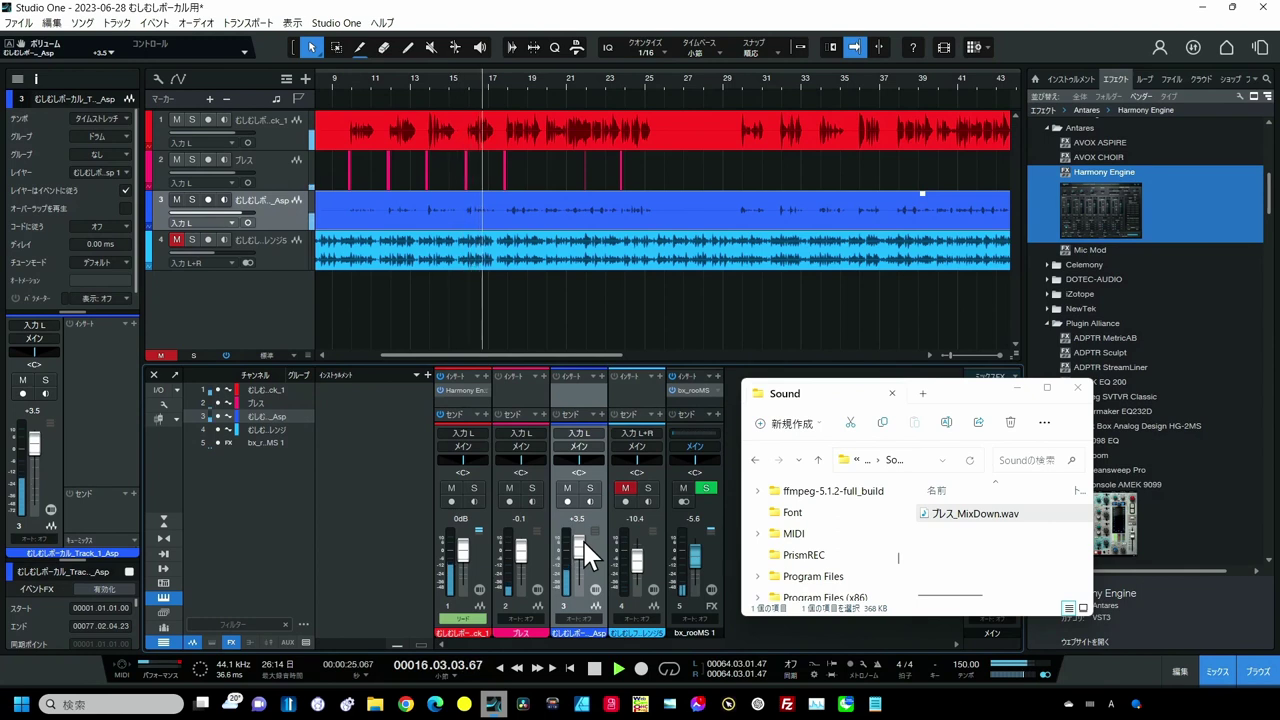
key("space")
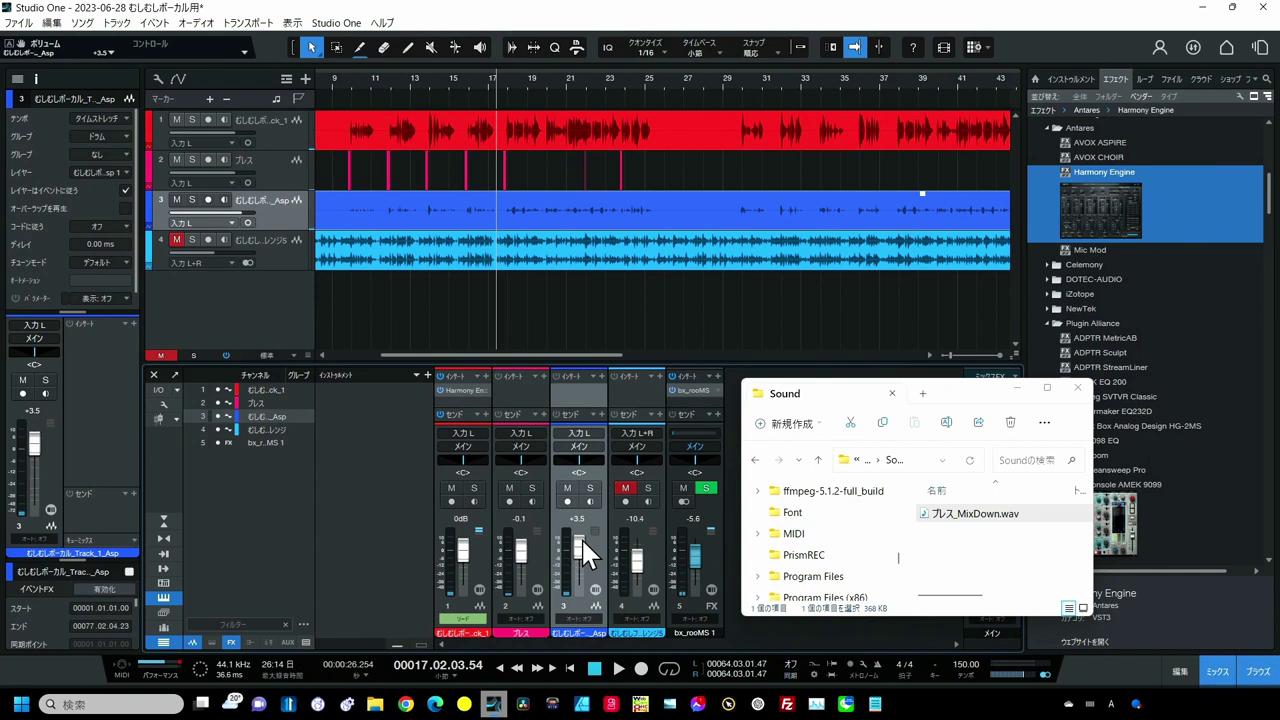
Lower the むしむしボーカル_Track_1_Asp track to -11.7 dB, play from about bar 9 and reduce it further to -15.6 dB.
left_click_drag(583, 551, 586, 568)
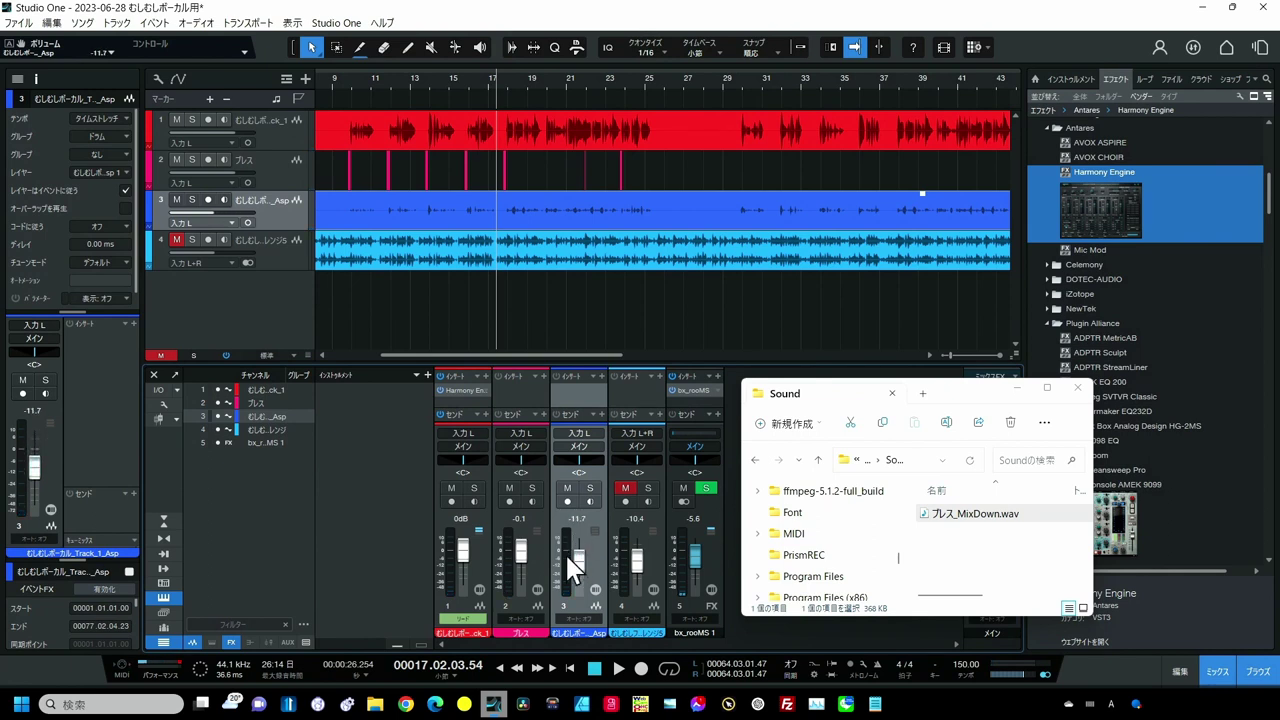
left_click(340, 75)
key("space")
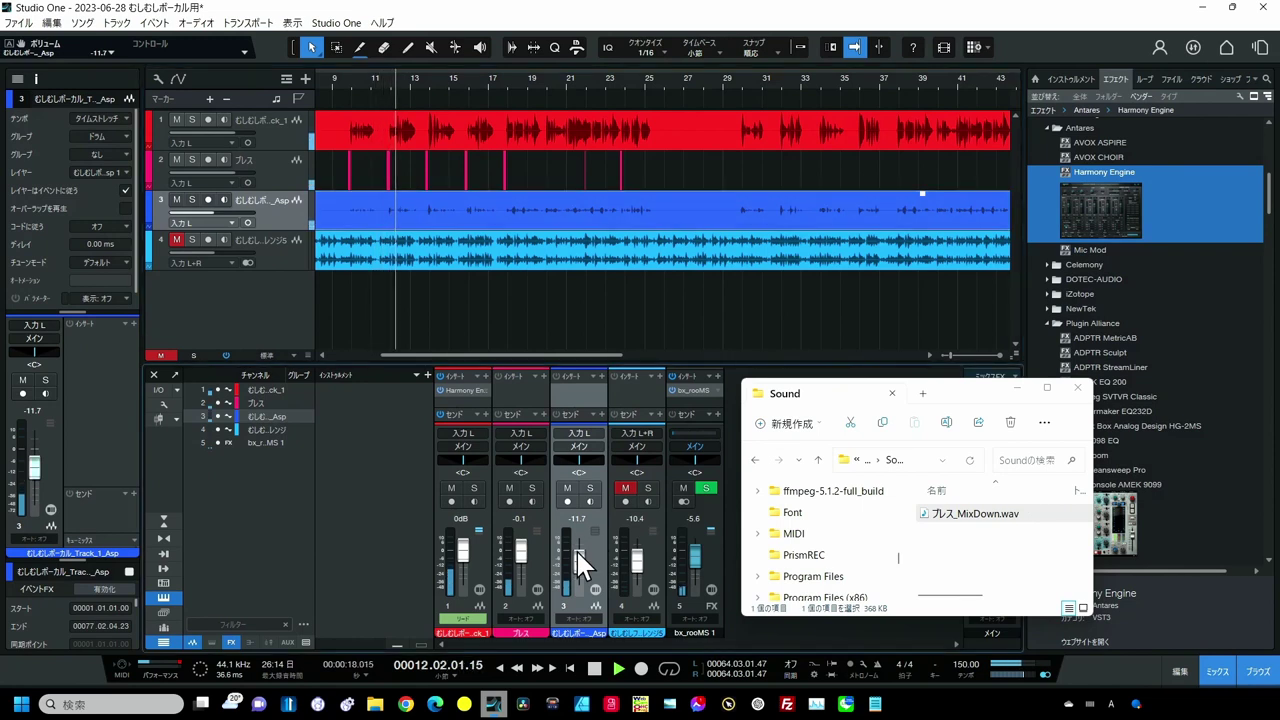
scroll(580, 566, "down", 4)
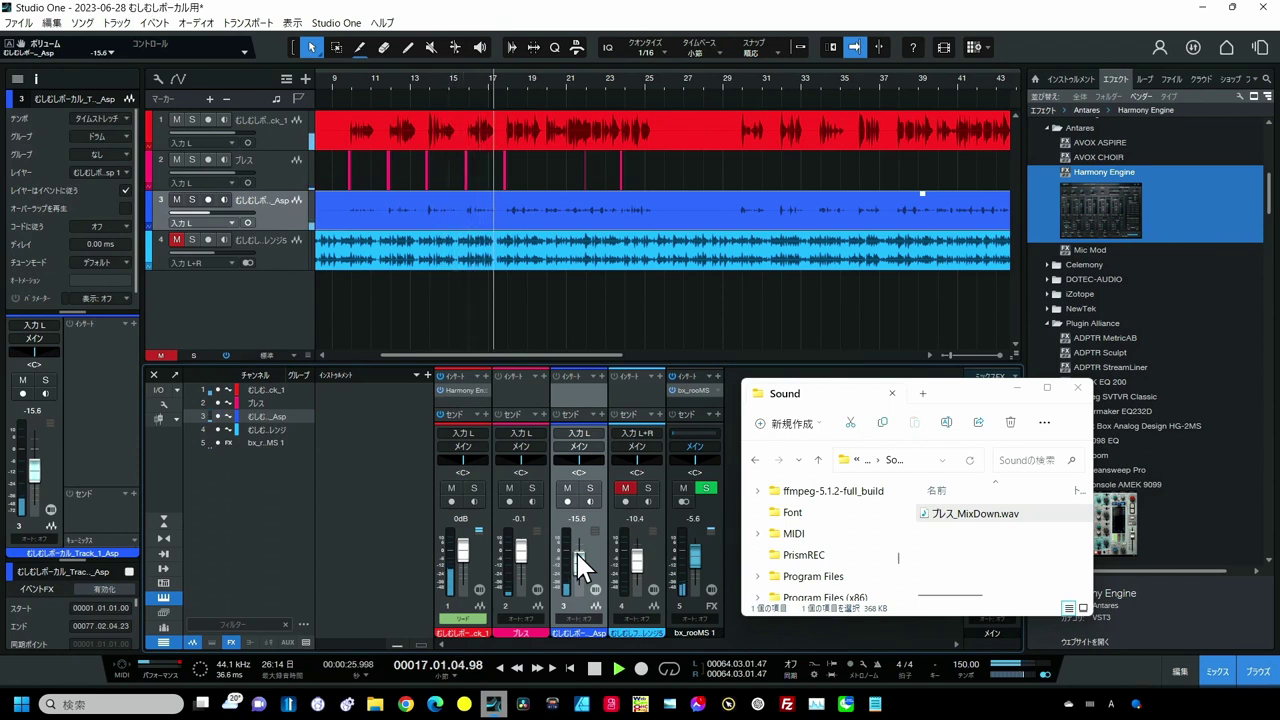
Raise the むしむしボーカル_Track_1_Asp track's volume to +5.4 dB, play from about bar 9 and increase it to +9.3 dB.
left_click_drag(580, 567, 580, 548)
key("space")
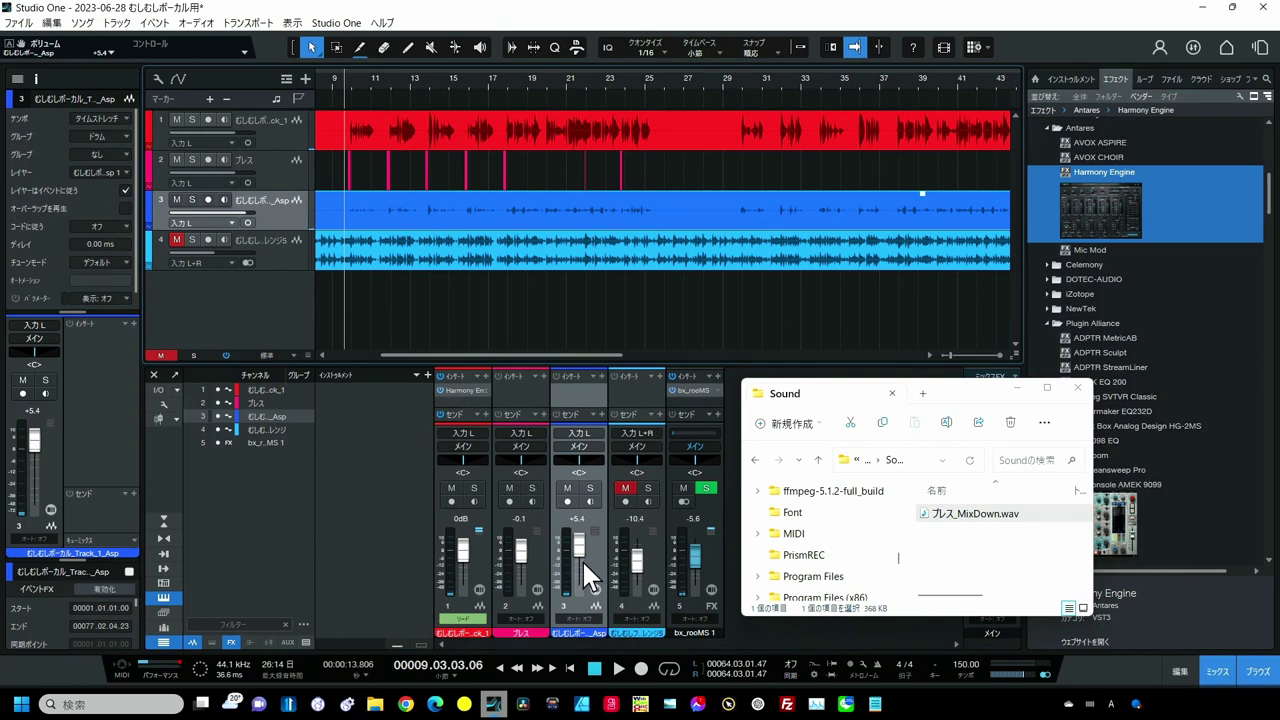
key("space")
left_click_drag(580, 548, 580, 544)
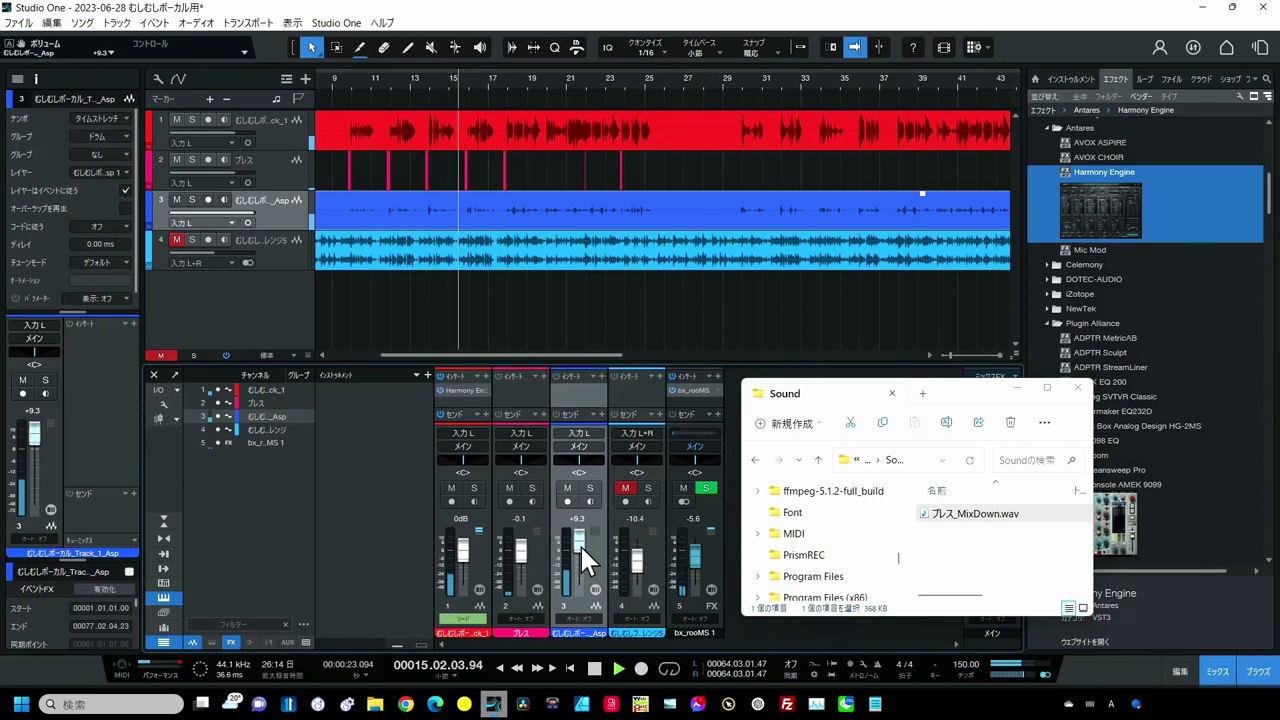
key("space")
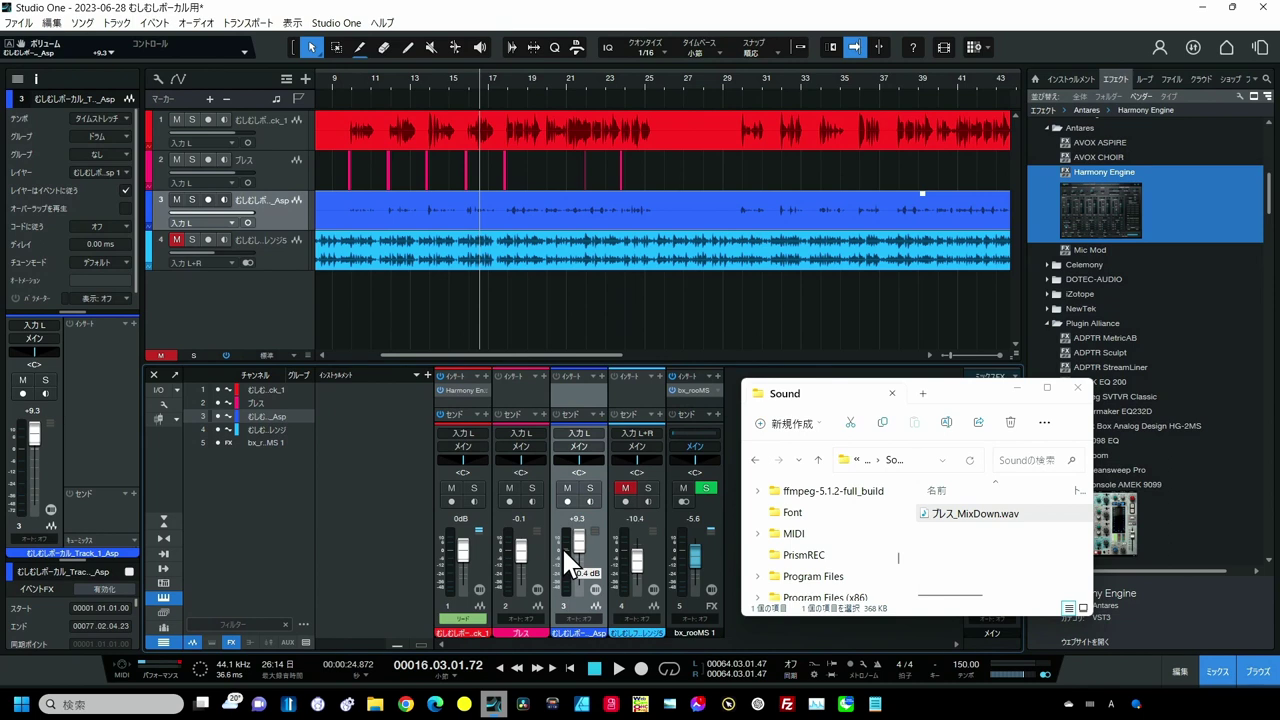
Import ブレス_MixDown.wav from the Sound folder onto a new track below the backing track, starting at about bar 19.3.
left_click_drag(960, 514, 567, 296)
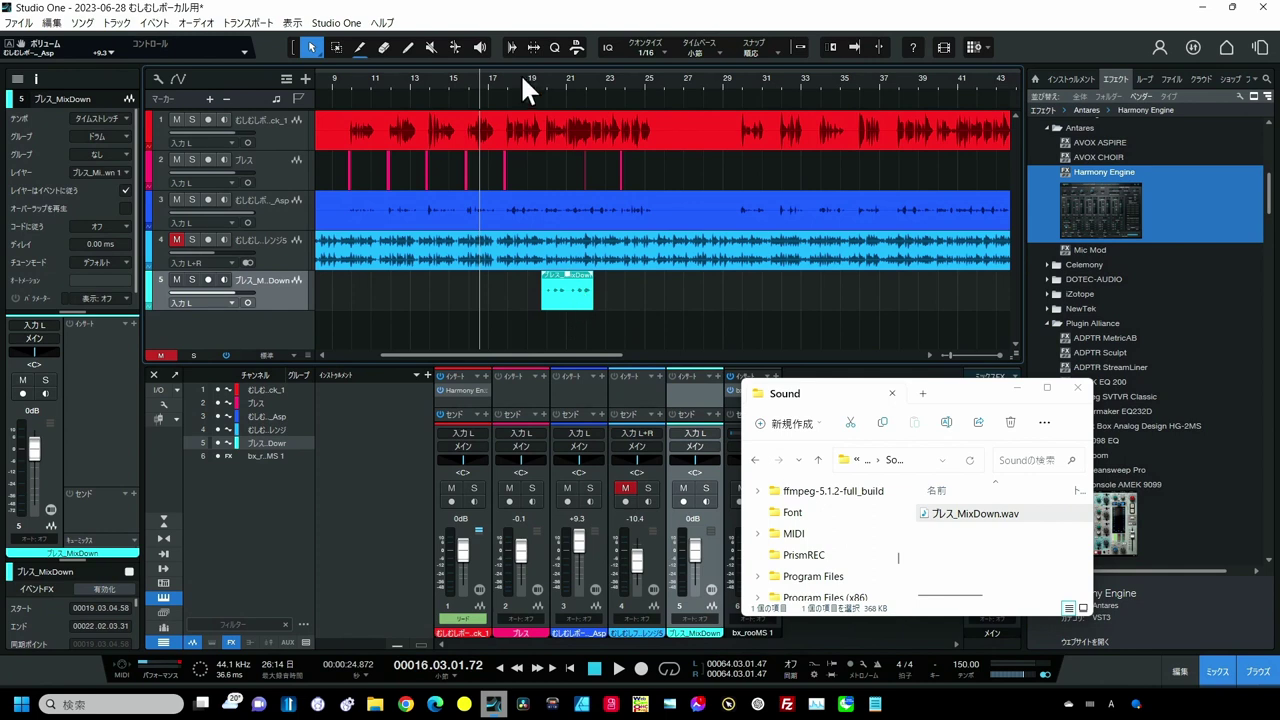
left_click_drag(554, 71, 613, 343)
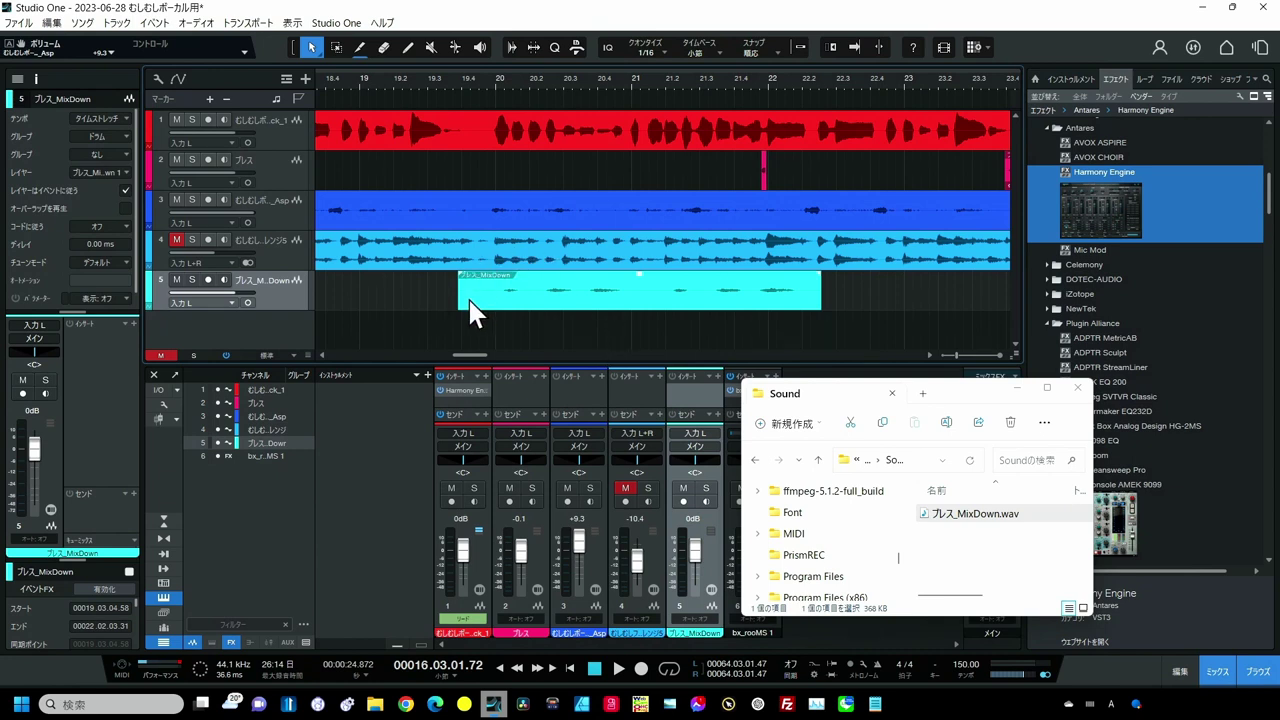
Trim both ends of the ブレス_MixDown clip down to a single breath just after bar 20 and raise the clip's gain.
left_click_drag(457, 291, 547, 291)
left_click_drag(817, 293, 563, 305)
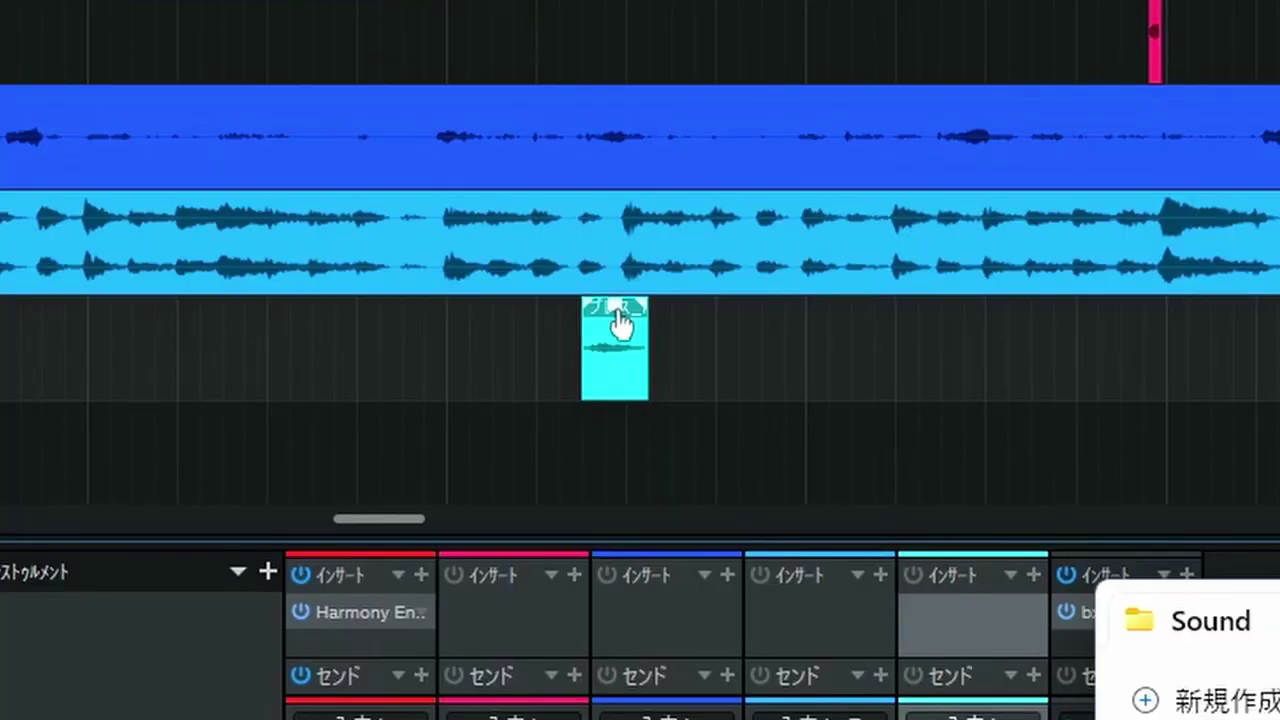
mouse_move(613, 306)
left_mouse_down()
mouse_move(614, 268)
mouse_move(621, 316)
left_mouse_up()
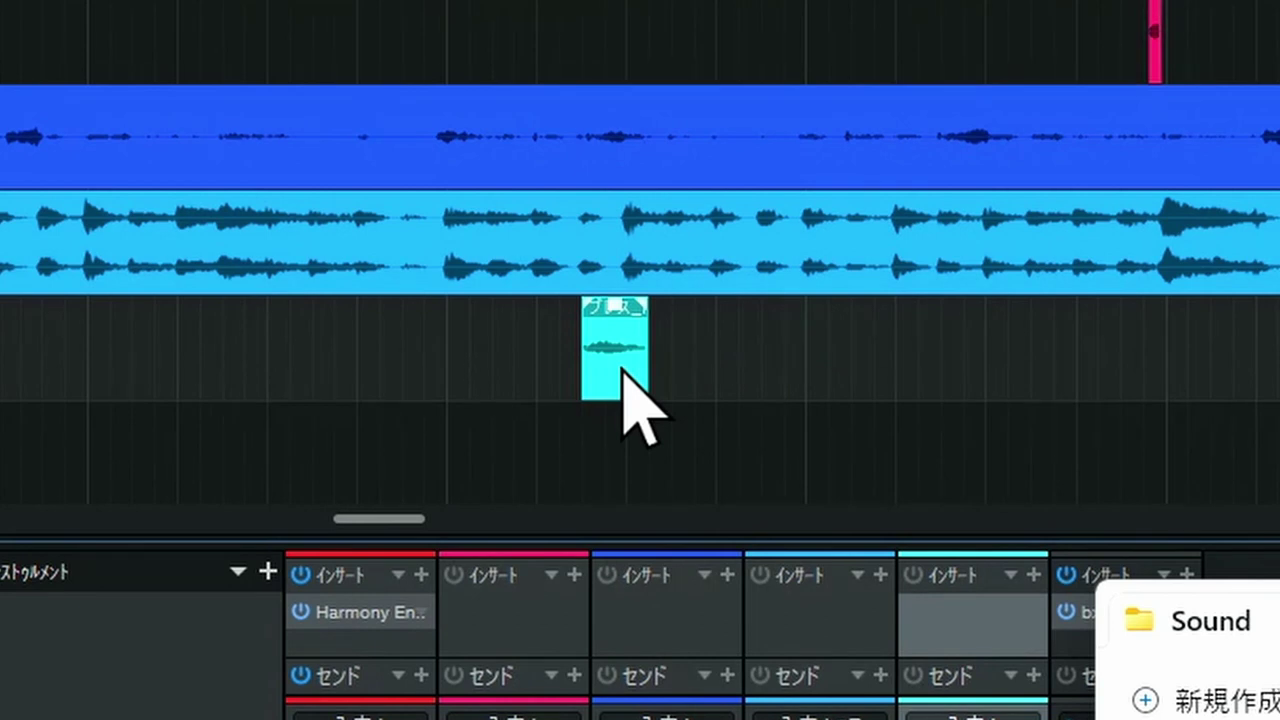